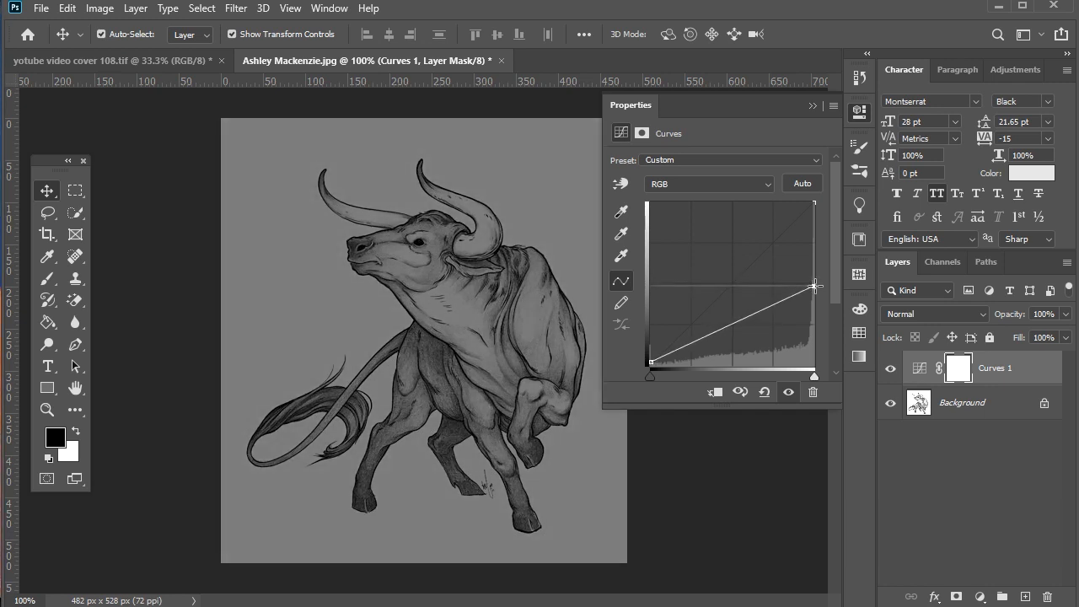
Step: Add a Solid Color fill layer in bright green, 84ff00, above the Curves adjustment
{"action": "left_click", "coordinate": [815, 106]}
{"action": "left_click", "coordinate": [841, 458]}
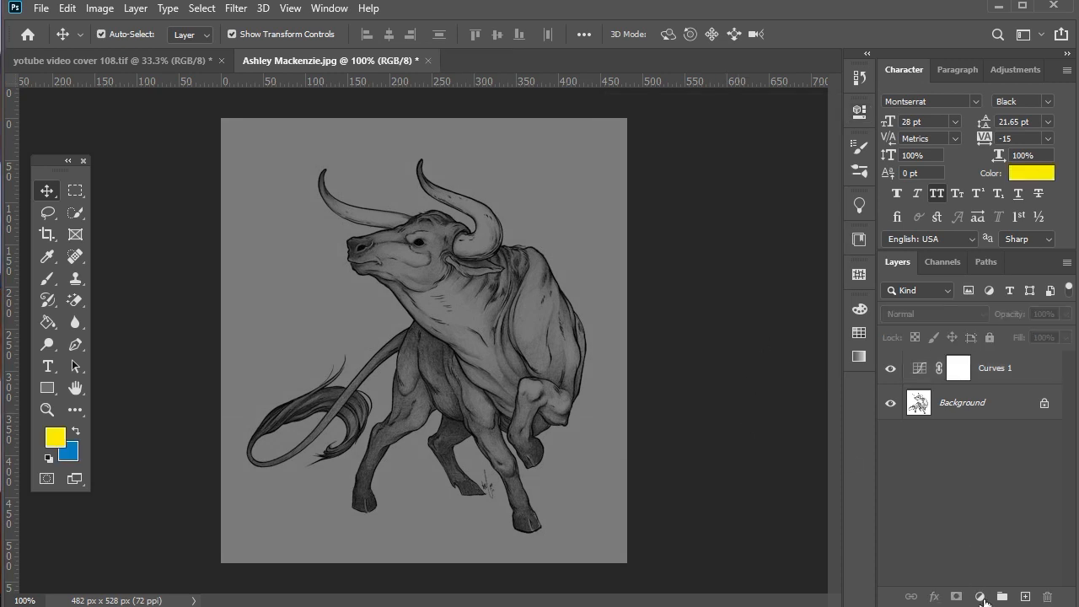
{"action": "left_click", "coordinate": [980, 597]}
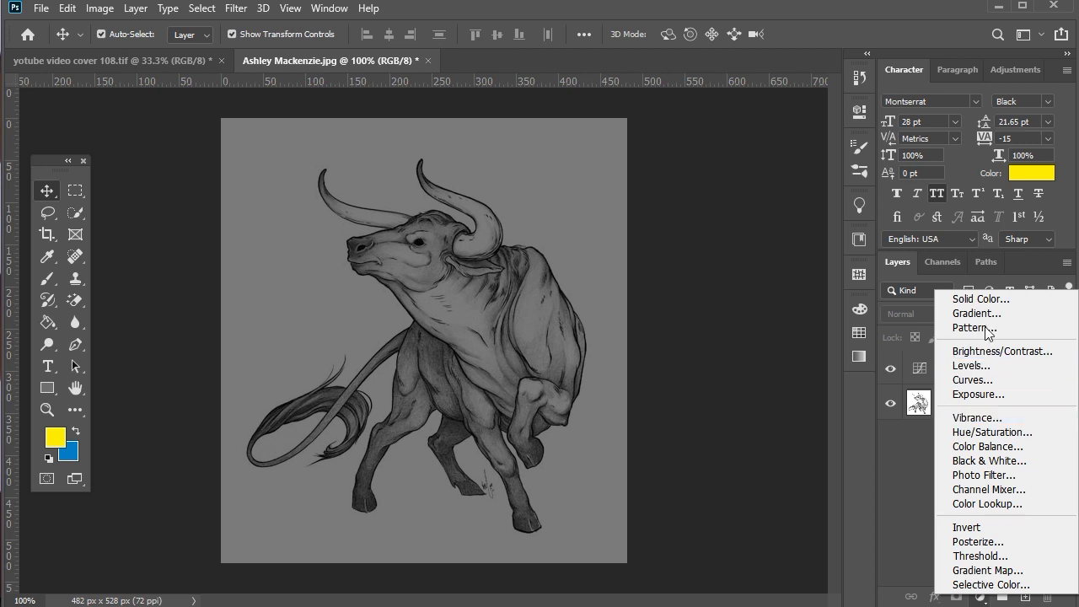
{"action": "left_click", "coordinate": [978, 299]}
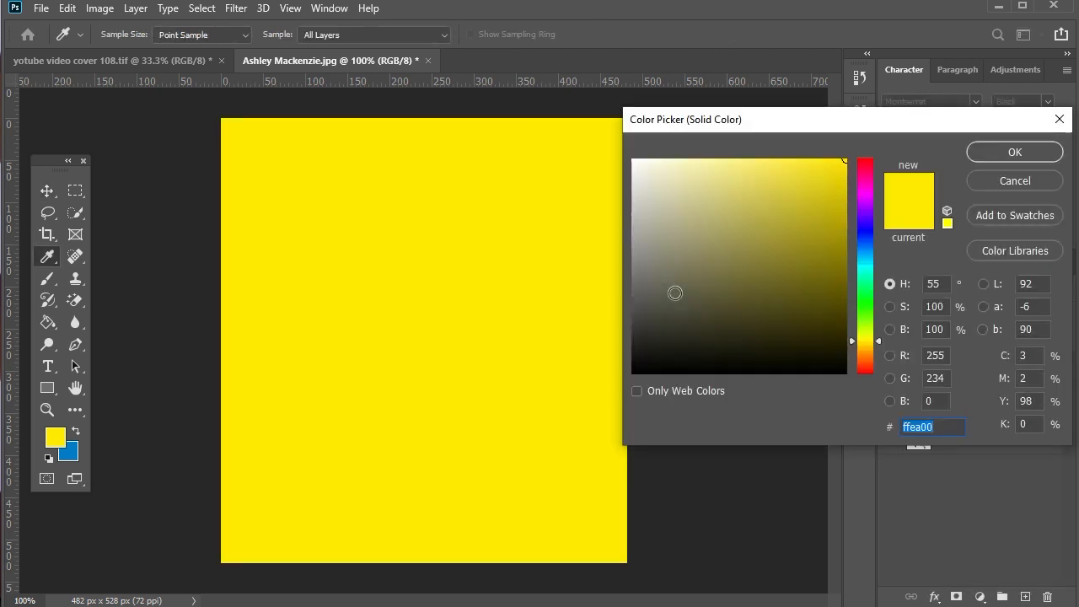
{"action": "type", "text": "84"}
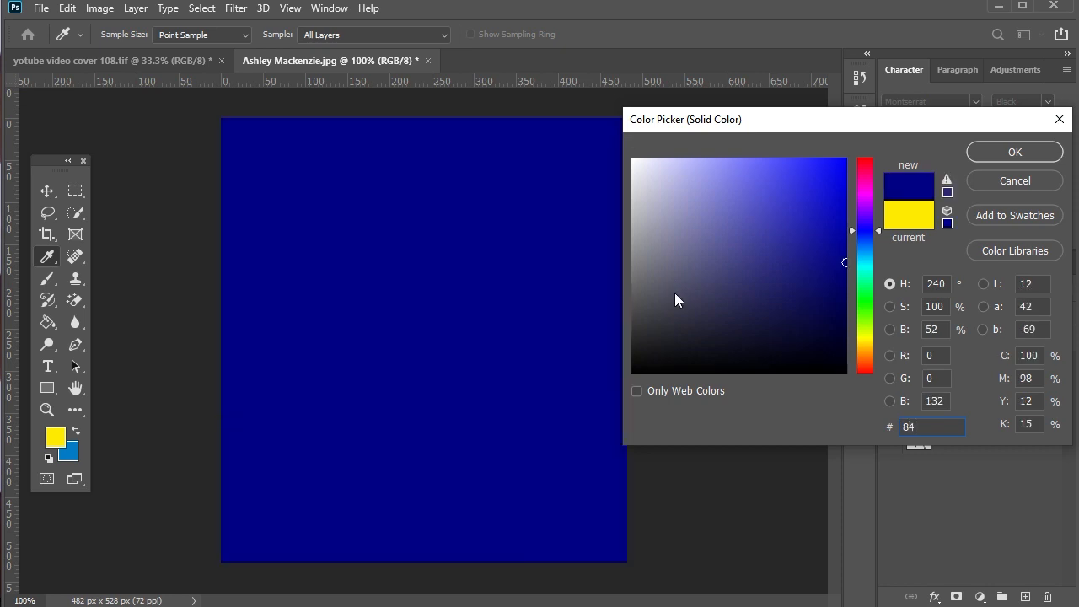
{"action": "type", "text": "f"}
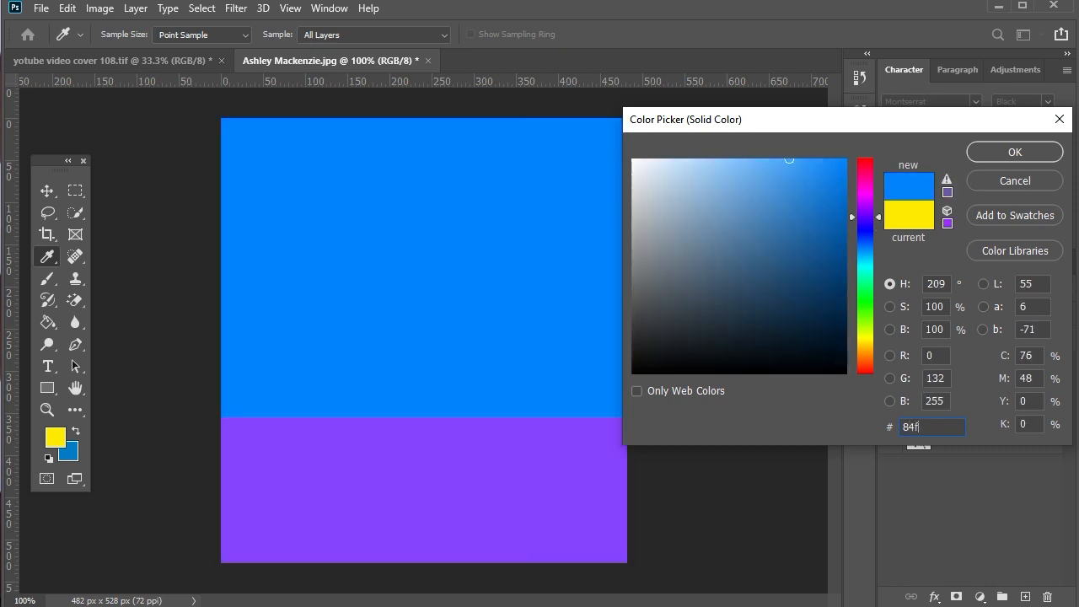
{"action": "type", "text": "f00"}
{"action": "left_click", "coordinate": [986, 149]}
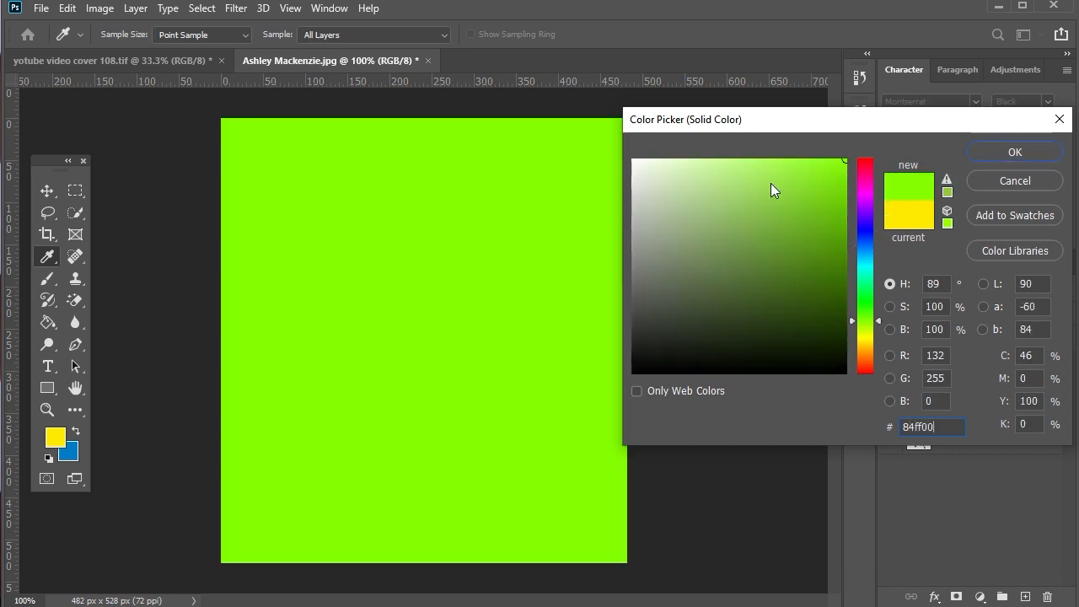
Step: Set the green fill layer's blend mode to Lighter Color and split its Underlying Layer black Blend If slider, starting at 32
{"action": "left_click", "coordinate": [911, 314]}
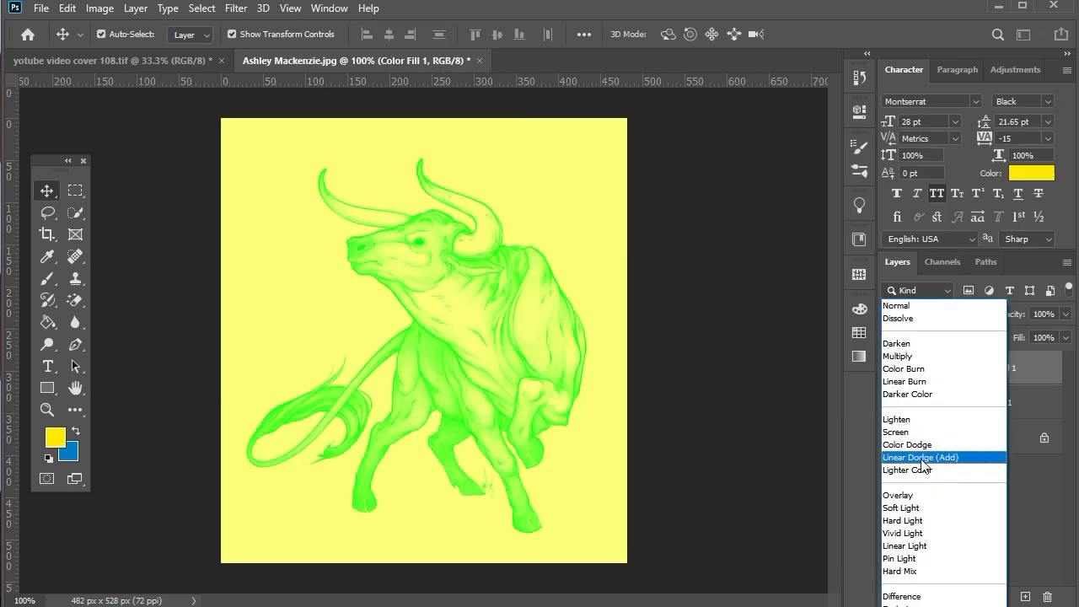
{"action": "left_click", "coordinate": [907, 470]}
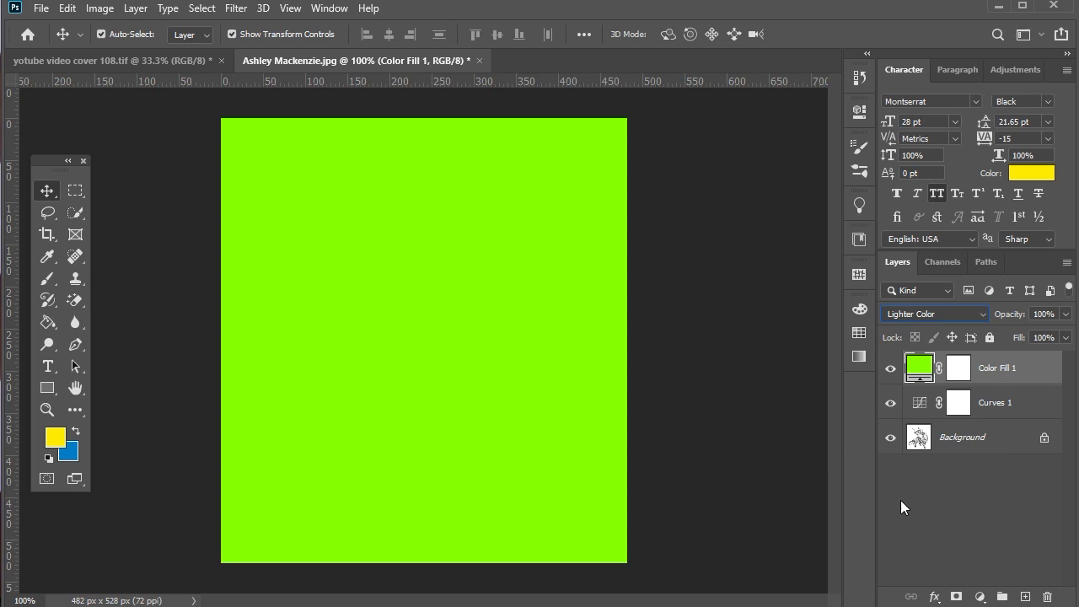
{"action": "left_click", "coordinate": [936, 599]}
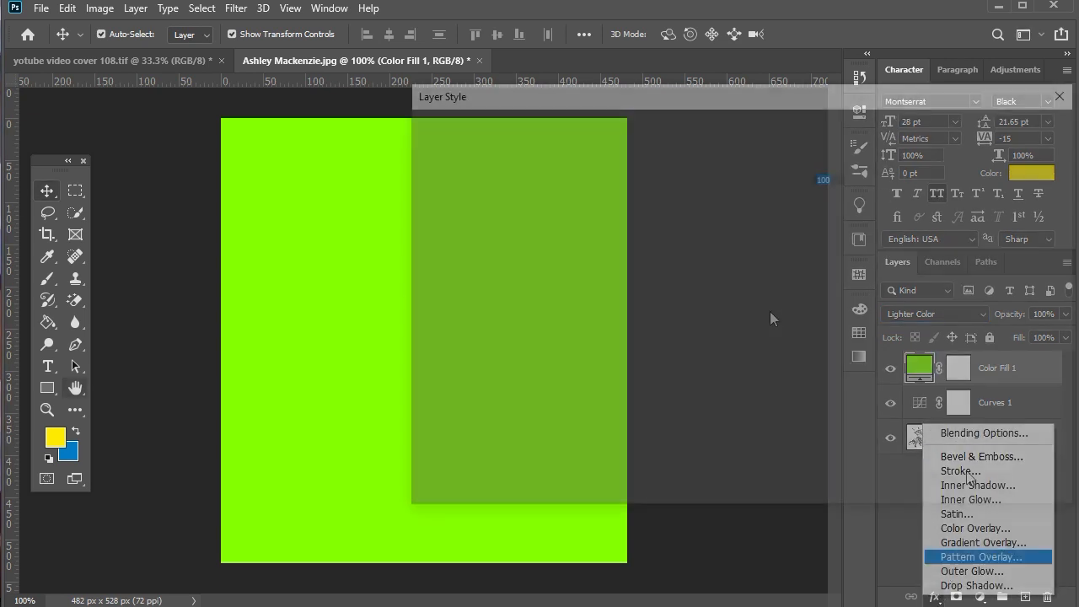
{"action": "left_click", "coordinate": [970, 434]}
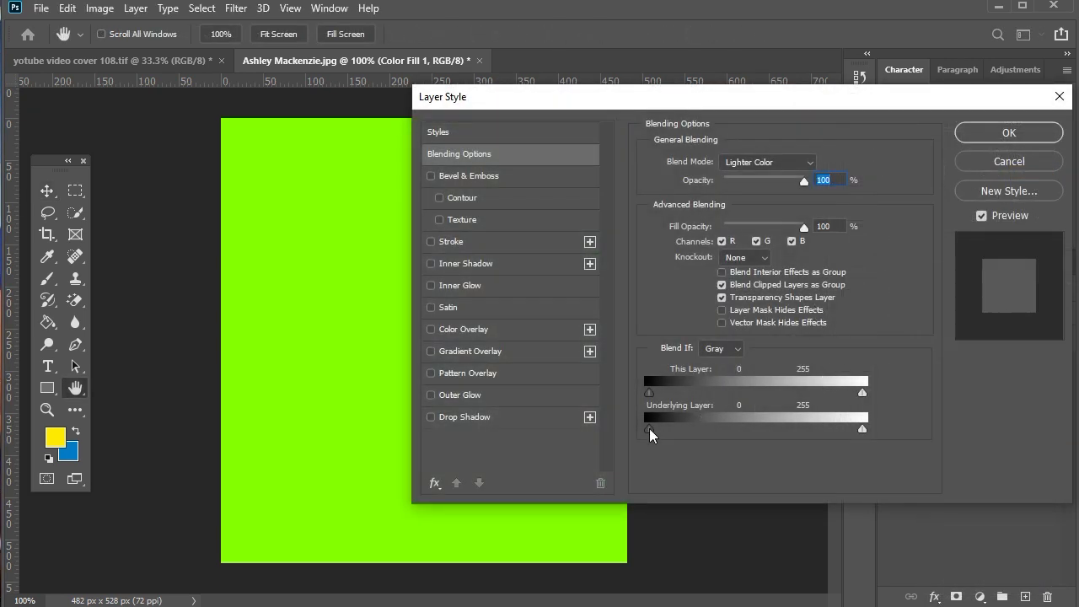
{"action": "left_click_drag", "start_coordinate": [675, 431], "coordinate": [776, 437]}
{"action": "left_click_drag", "start_coordinate": [773, 114], "coordinate": [908, 126]}
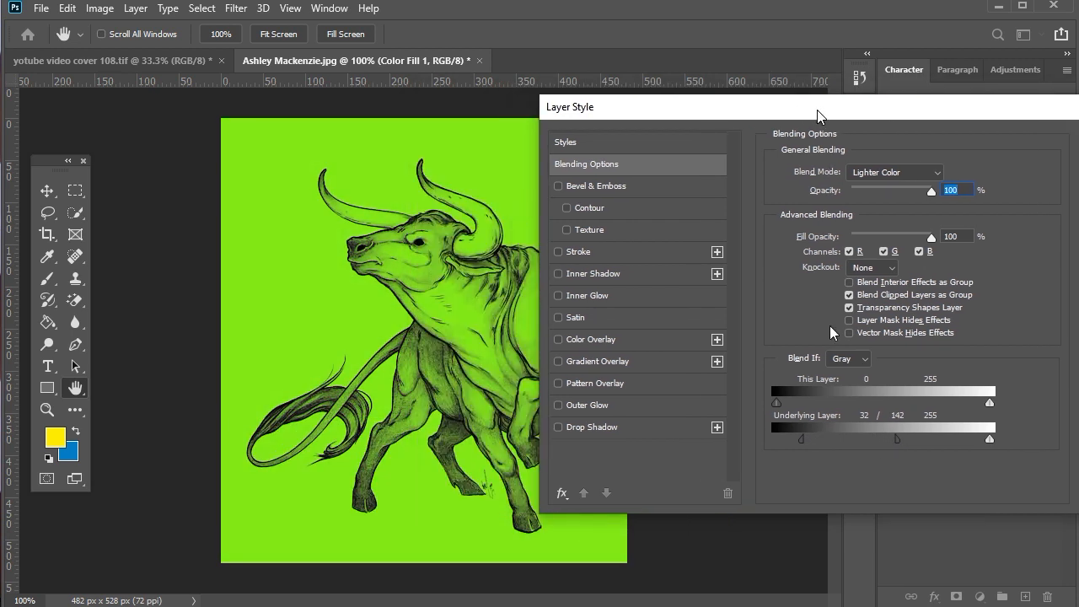
{"action": "left_click_drag", "start_coordinate": [896, 438], "coordinate": [907, 439]}
{"action": "left_click_drag", "start_coordinate": [931, 114], "coordinate": [672, 102]}
{"action": "left_click", "coordinate": [923, 129]}
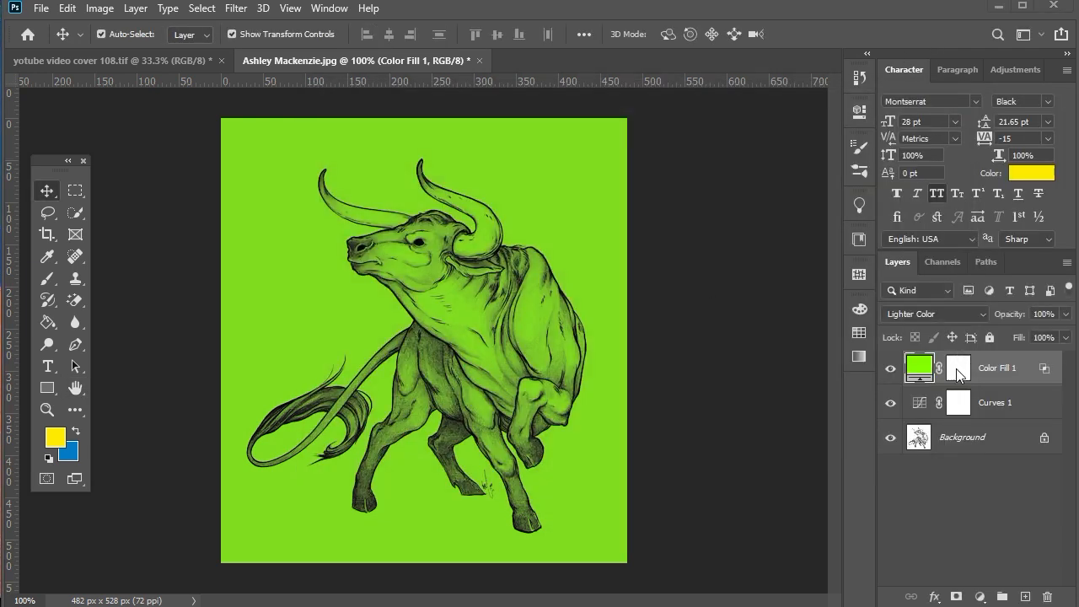
Step: Invert the green fill's mask to black and set up a white 40 px brush at 100% opacity and flow
{"action": "left_click", "coordinate": [963, 369]}
{"action": "key", "text": "ctrl+i"}
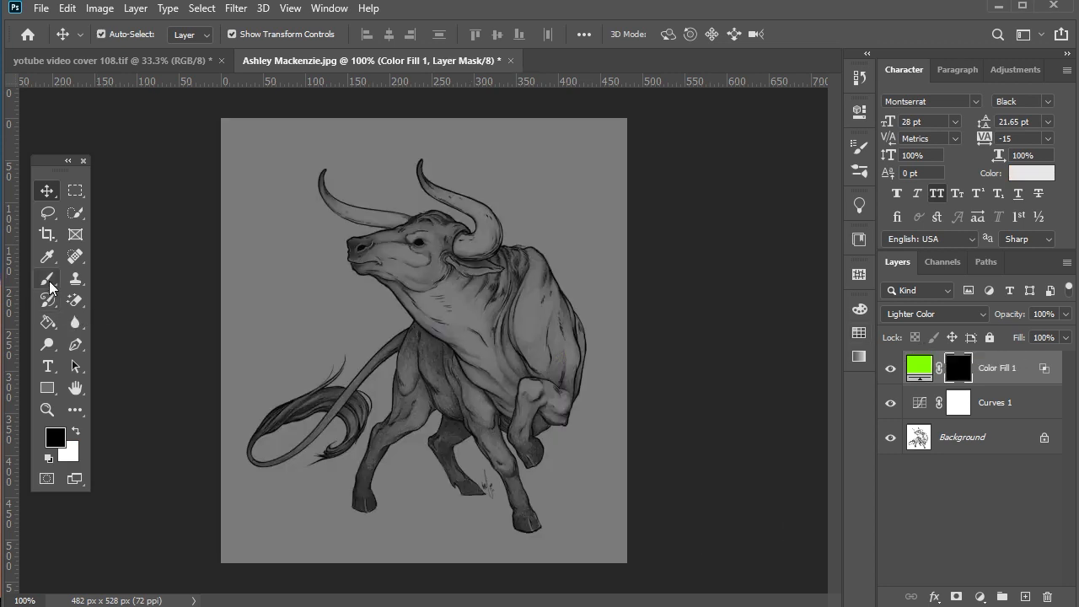
{"action": "left_click", "coordinate": [47, 278]}
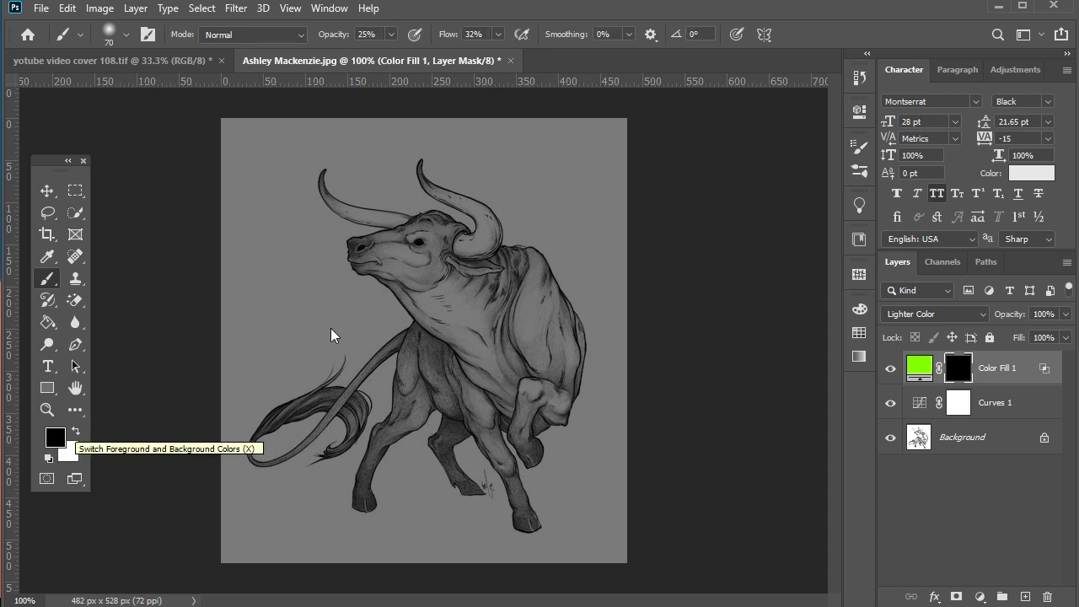
{"action": "key", "text": "x"}
{"action": "key", "text": "bracketleft"}
{"action": "key", "text": "bracketleft"}
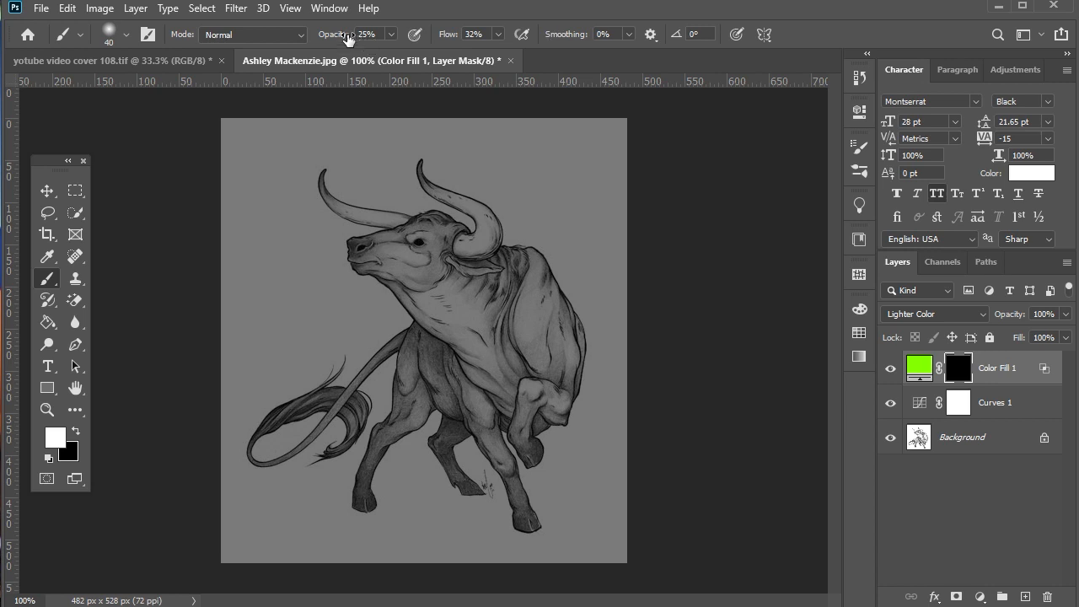
{"action": "left_click", "coordinate": [472, 39]}
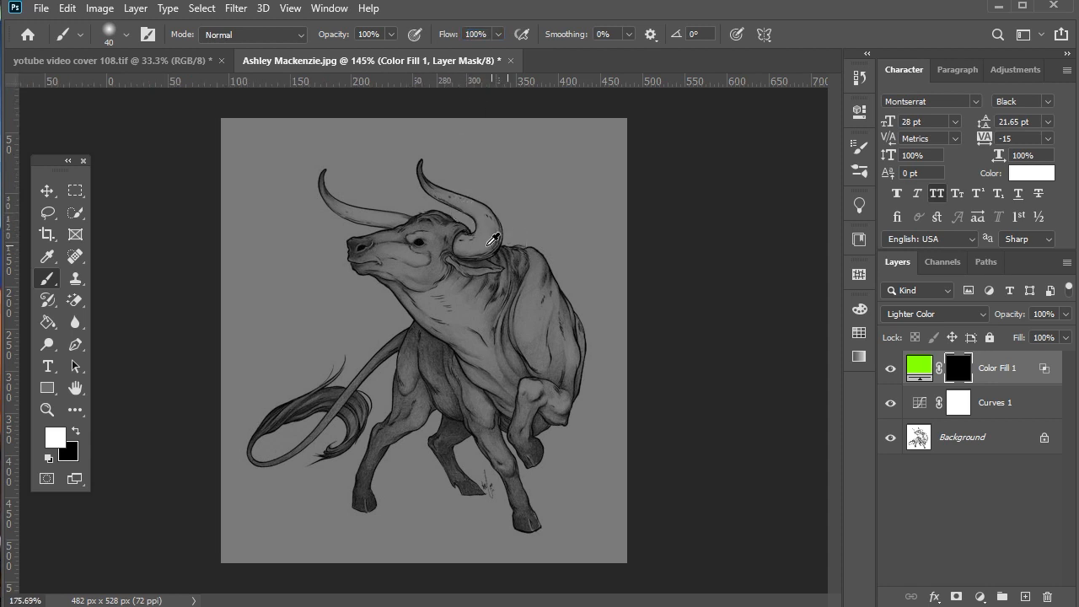
Step: Raise the brush hardness to 88% and reduce its size to 10 px for painting on the mask
{"action": "scroll", "coordinate": [506, 242], "scroll_direction": "up", "scroll_amount": 6}
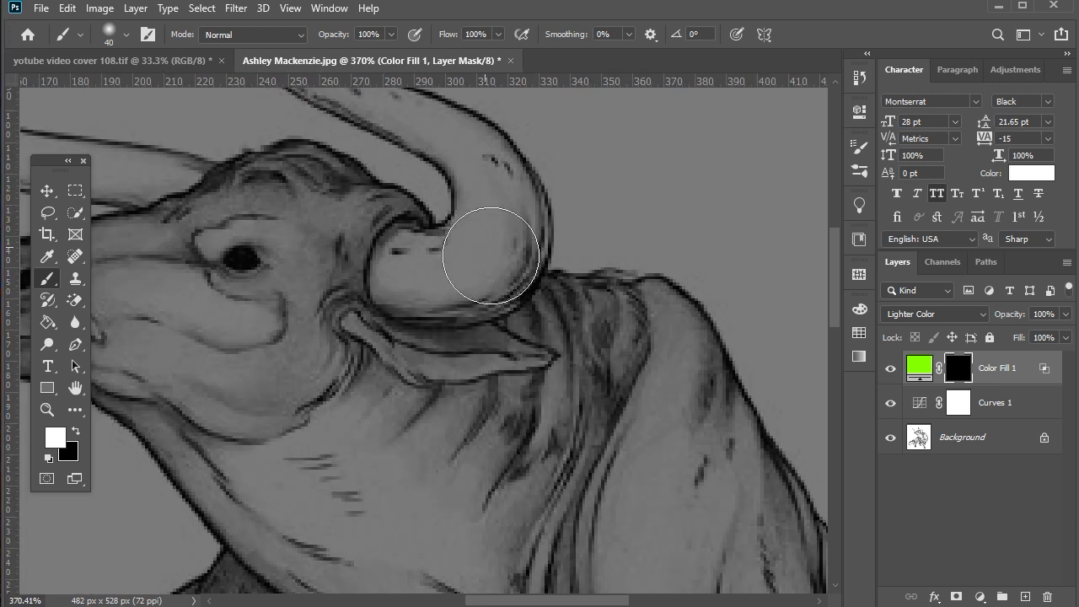
{"action": "right_click", "coordinate": [488, 246]}
{"action": "left_click", "coordinate": [616, 328]}
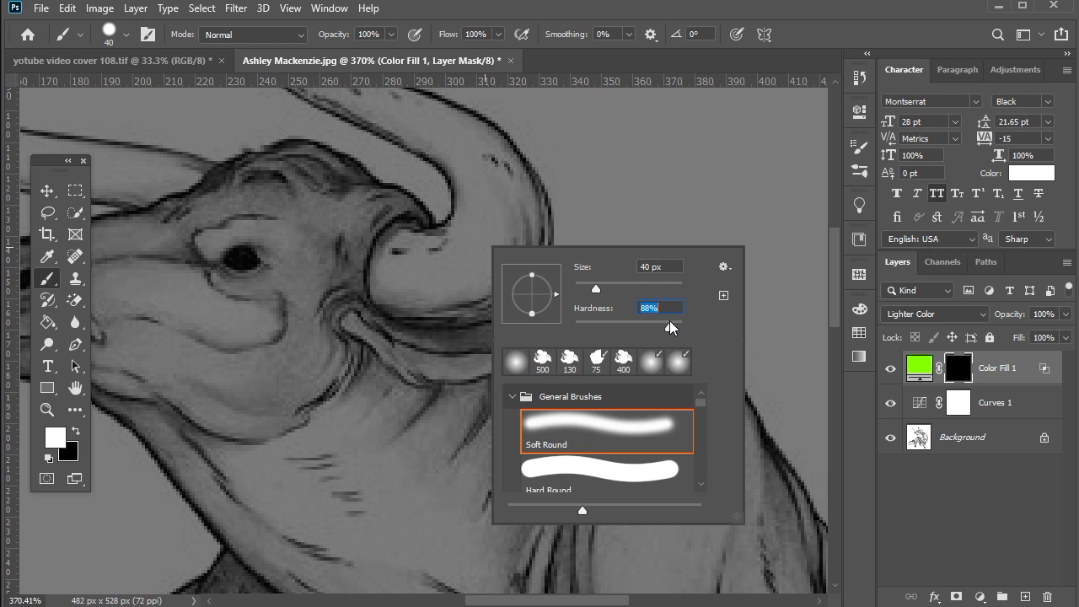
{"action": "key", "text": "Return"}
{"action": "key", "text": "bracketleft"}
{"action": "key", "text": "bracketleft"}
{"action": "key", "text": "bracketleft"}
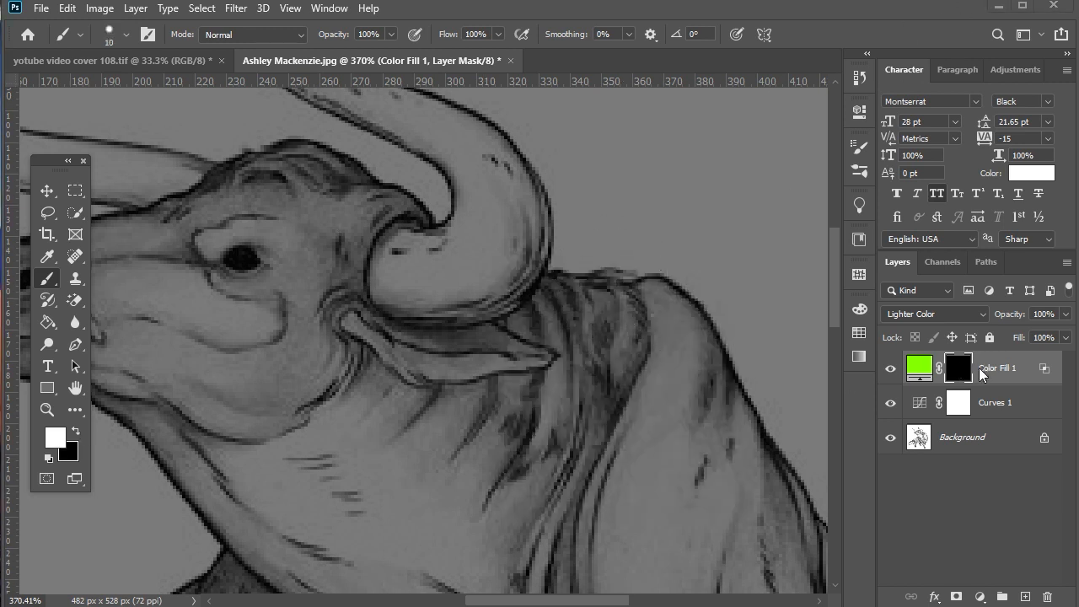
Step: Paint white on the green fill's mask over the thick base of the bull's near horn, reducing the brush to 7 px
{"action": "mouse_move", "coordinate": [401, 243]}
{"action": "left_mouse_down"}
{"action": "mouse_move", "coordinate": [382, 278]}
{"action": "mouse_move", "coordinate": [394, 304]}
{"action": "mouse_move", "coordinate": [467, 310]}
{"action": "mouse_move", "coordinate": [507, 296]}
{"action": "mouse_move", "coordinate": [432, 291]}
{"action": "mouse_move", "coordinate": [415, 240]}
{"action": "left_mouse_up"}
{"action": "right_click", "coordinate": [389, 277]}
{"action": "scroll", "coordinate": [430, 287], "scroll_direction": "up", "scroll_amount": 5}
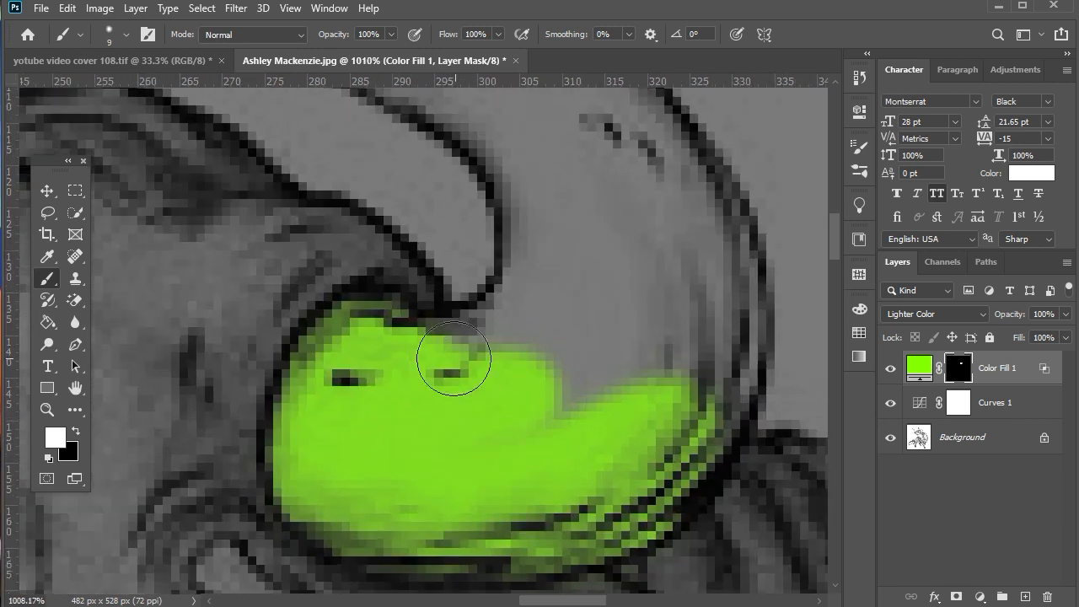
{"action": "key", "text": "bracketleft"}
{"action": "key", "text": "bracketleft"}
{"action": "key", "text": "bracketleft"}
{"action": "mouse_move", "coordinate": [433, 357]}
{"action": "left_mouse_down"}
{"action": "mouse_move", "coordinate": [462, 339]}
{"action": "mouse_move", "coordinate": [429, 345]}
{"action": "mouse_move", "coordinate": [511, 307]}
{"action": "mouse_move", "coordinate": [503, 358]}
{"action": "mouse_move", "coordinate": [515, 402]}
{"action": "mouse_move", "coordinate": [404, 402]}
{"action": "mouse_move", "coordinate": [338, 432]}
{"action": "mouse_move", "coordinate": [404, 533]}
{"action": "mouse_move", "coordinate": [616, 267]}
{"action": "mouse_move", "coordinate": [692, 326]}
{"action": "mouse_move", "coordinate": [657, 411]}
{"action": "mouse_move", "coordinate": [656, 493]}
{"action": "mouse_move", "coordinate": [680, 488]}
{"action": "mouse_move", "coordinate": [726, 401]}
{"action": "mouse_move", "coordinate": [730, 310]}
{"action": "mouse_move", "coordinate": [721, 396]}
{"action": "mouse_move", "coordinate": [741, 295]}
{"action": "mouse_move", "coordinate": [687, 167]}
{"action": "mouse_move", "coordinate": [696, 314]}
{"action": "mouse_move", "coordinate": [538, 287]}
{"action": "mouse_move", "coordinate": [517, 219]}
{"action": "mouse_move", "coordinate": [578, 262]}
{"action": "left_mouse_up"}
{"action": "scroll", "coordinate": [579, 262], "scroll_direction": "down", "scroll_amount": 1}
{"action": "scroll", "coordinate": [506, 234], "scroll_direction": "up", "scroll_amount": 3}
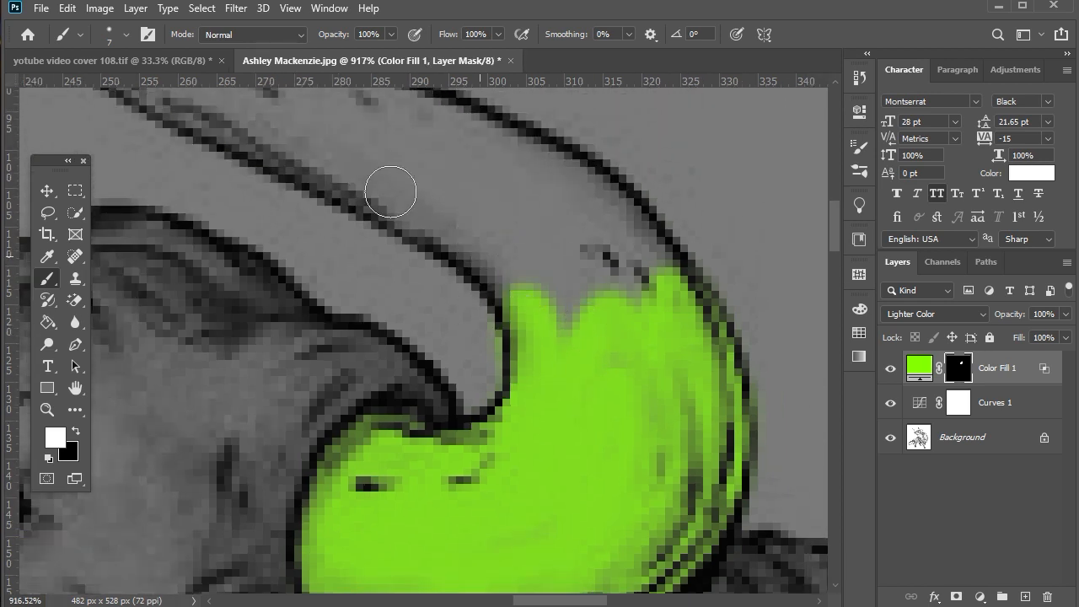
Step: Reveal the green along the outer edge and middle curve of the near horn by painting the mask white
{"action": "mouse_move", "coordinate": [358, 124]}
{"action": "left_mouse_down"}
{"action": "mouse_move", "coordinate": [499, 169]}
{"action": "mouse_move", "coordinate": [593, 221]}
{"action": "mouse_move", "coordinate": [665, 300]}
{"action": "mouse_move", "coordinate": [687, 385]}
{"action": "left_mouse_up"}
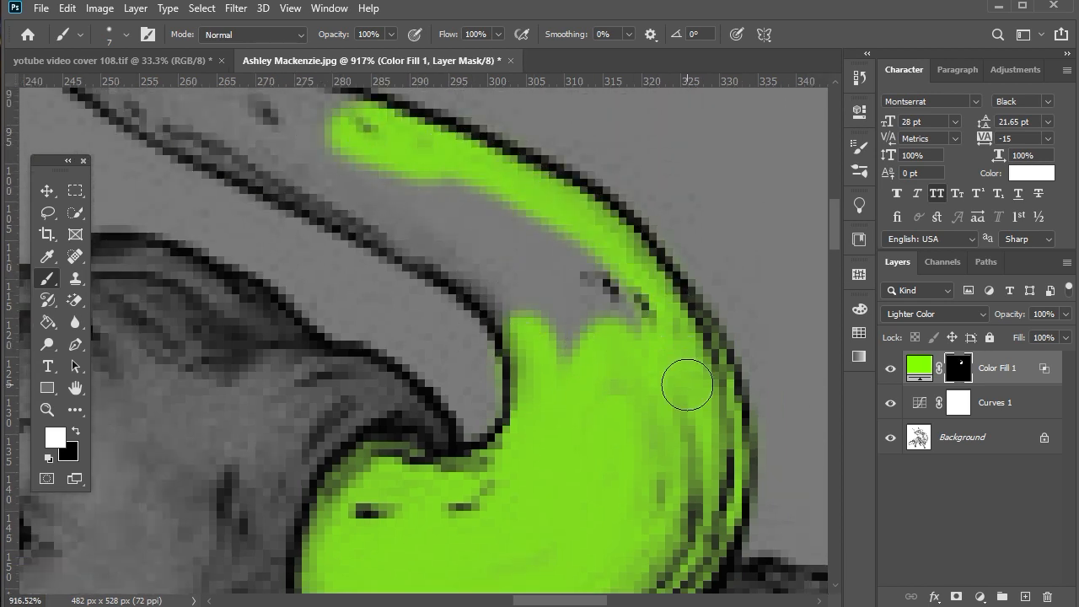
{"action": "mouse_move", "coordinate": [512, 217]}
{"action": "left_mouse_down"}
{"action": "mouse_move", "coordinate": [415, 177]}
{"action": "mouse_move", "coordinate": [548, 308]}
{"action": "mouse_move", "coordinate": [607, 337]}
{"action": "mouse_move", "coordinate": [535, 319]}
{"action": "mouse_move", "coordinate": [425, 253]}
{"action": "mouse_move", "coordinate": [510, 336]}
{"action": "mouse_move", "coordinate": [425, 181]}
{"action": "mouse_move", "coordinate": [637, 311]}
{"action": "mouse_move", "coordinate": [330, 190]}
{"action": "left_mouse_up"}
{"action": "scroll", "coordinate": [414, 216], "scroll_direction": "up", "scroll_amount": 5}
{"action": "scroll", "coordinate": [253, 168], "scroll_direction": "left", "scroll_amount": 3}
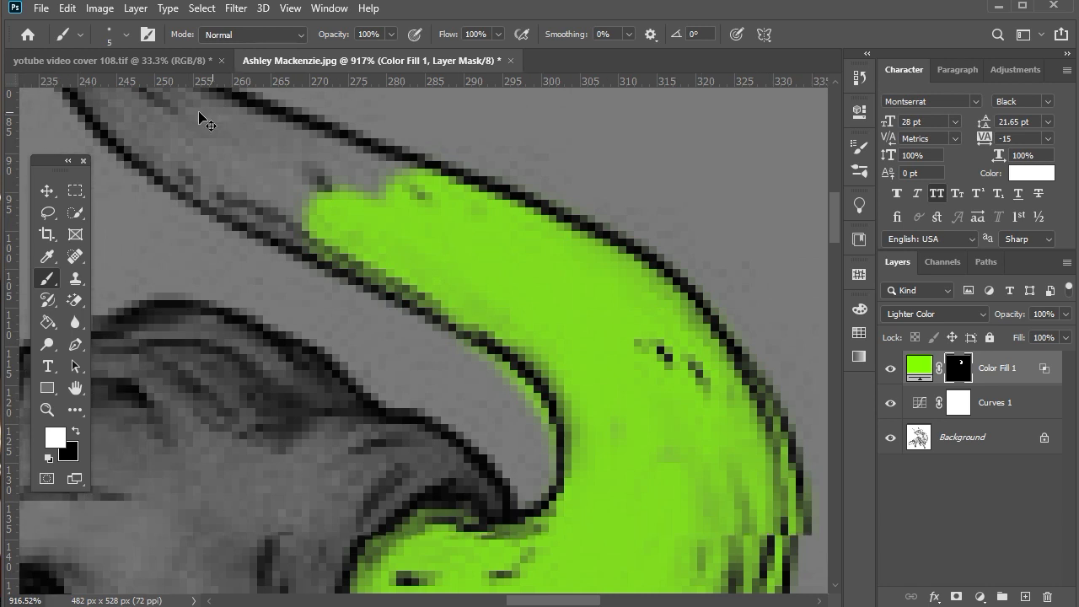
Step: Extend the green along the near horn's narrow upper part to its tip, using a 4 px brush at the tip
{"action": "mouse_move", "coordinate": [143, 153]}
{"action": "left_mouse_down"}
{"action": "mouse_move", "coordinate": [274, 236]}
{"action": "mouse_move", "coordinate": [472, 320]}
{"action": "mouse_move", "coordinate": [320, 333]}
{"action": "mouse_move", "coordinate": [334, 348]}
{"action": "mouse_move", "coordinate": [205, 281]}
{"action": "mouse_move", "coordinate": [125, 144]}
{"action": "mouse_move", "coordinate": [278, 287]}
{"action": "mouse_move", "coordinate": [289, 264]}
{"action": "left_mouse_up"}
{"action": "scroll", "coordinate": [187, 193], "scroll_direction": "up", "scroll_amount": 4}
{"action": "scroll", "coordinate": [186, 193], "scroll_direction": "left", "scroll_amount": 3}
{"action": "mouse_move", "coordinate": [218, 211]}
{"action": "left_mouse_down"}
{"action": "mouse_move", "coordinate": [235, 293]}
{"action": "mouse_move", "coordinate": [221, 206]}
{"action": "left_mouse_up"}
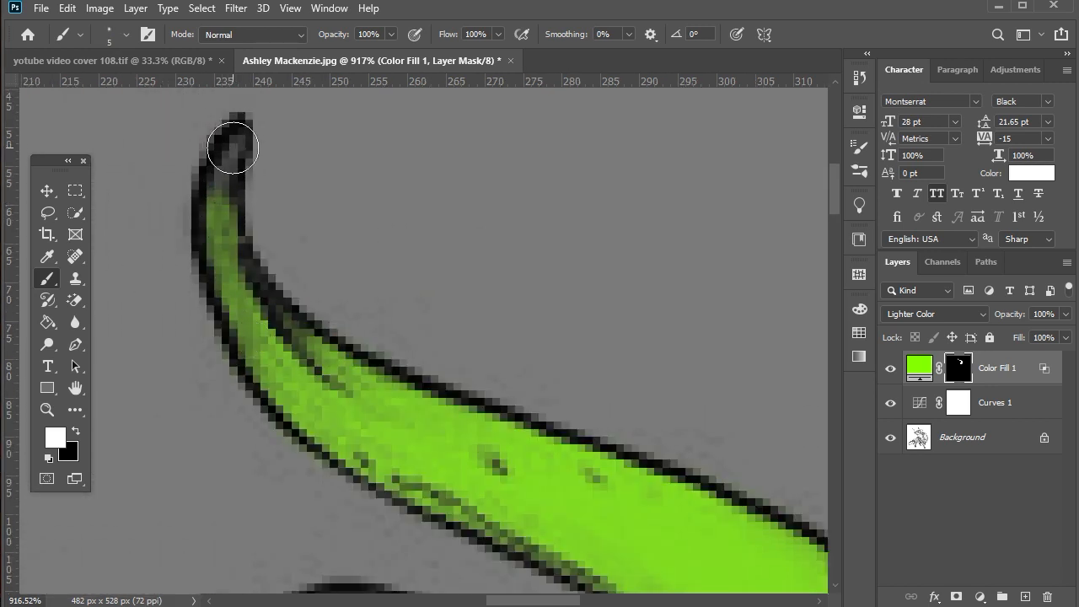
{"action": "key", "text": "bracketright"}
{"action": "key", "text": "bracketright"}
{"action": "key", "text": "bracketright"}
{"action": "left_click_drag", "start_coordinate": [241, 140], "coordinate": [222, 201]}
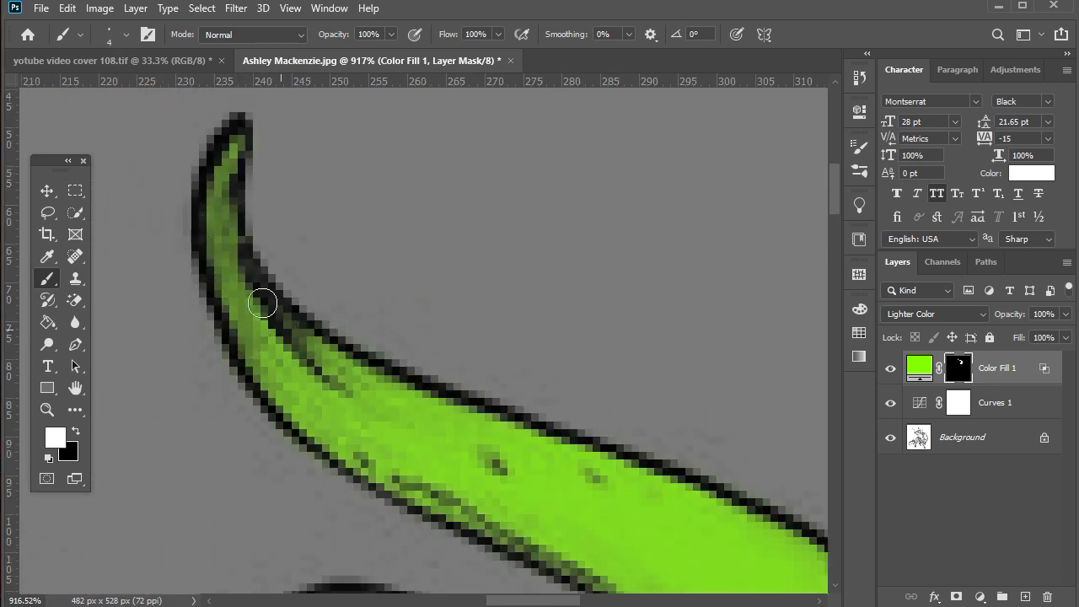
Step: Paint the mask white over the tip and upper curve of the bull's far horn with the 4 px brush
{"action": "scroll", "coordinate": [450, 190], "scroll_direction": "down", "scroll_amount": 5}
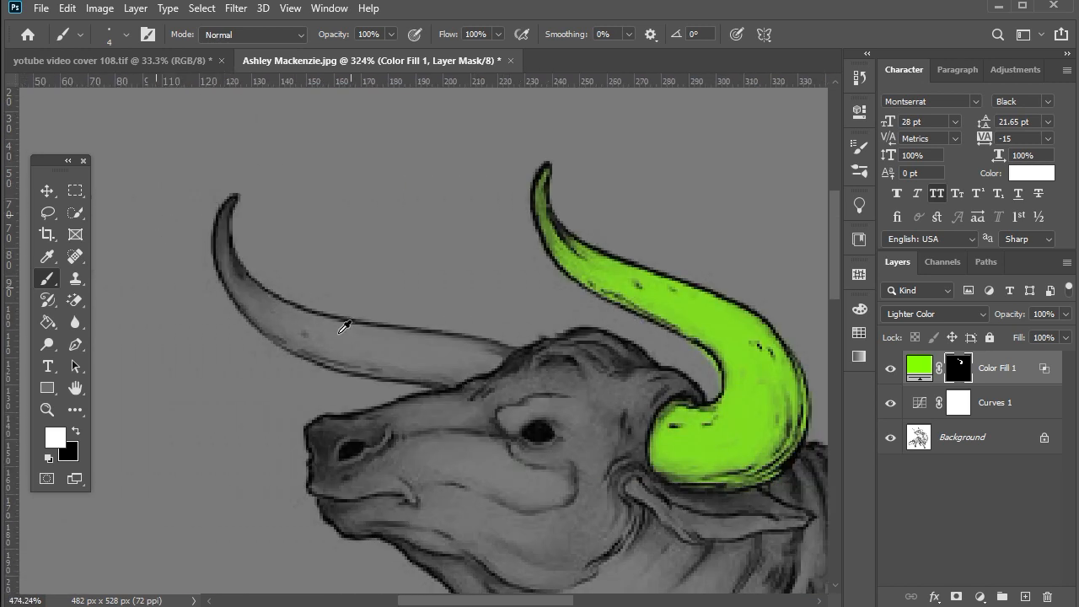
{"action": "scroll", "coordinate": [319, 289], "scroll_direction": "up", "scroll_amount": 3}
{"action": "scroll", "coordinate": [185, 277], "scroll_direction": "up", "scroll_amount": 2}
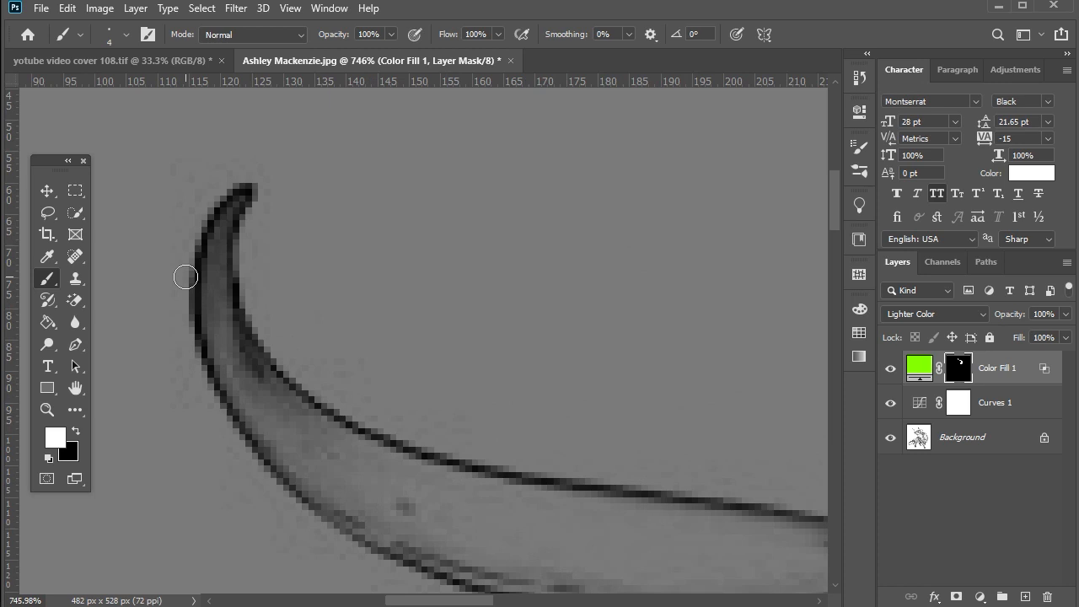
{"action": "scroll", "coordinate": [227, 226], "scroll_direction": "up", "scroll_amount": 3}
{"action": "mouse_move", "coordinate": [252, 213]}
{"action": "left_mouse_down"}
{"action": "mouse_move", "coordinate": [219, 307]}
{"action": "mouse_move", "coordinate": [222, 418]}
{"action": "mouse_move", "coordinate": [262, 520]}
{"action": "mouse_move", "coordinate": [297, 509]}
{"action": "mouse_move", "coordinate": [233, 483]}
{"action": "mouse_move", "coordinate": [206, 450]}
{"action": "left_mouse_up"}
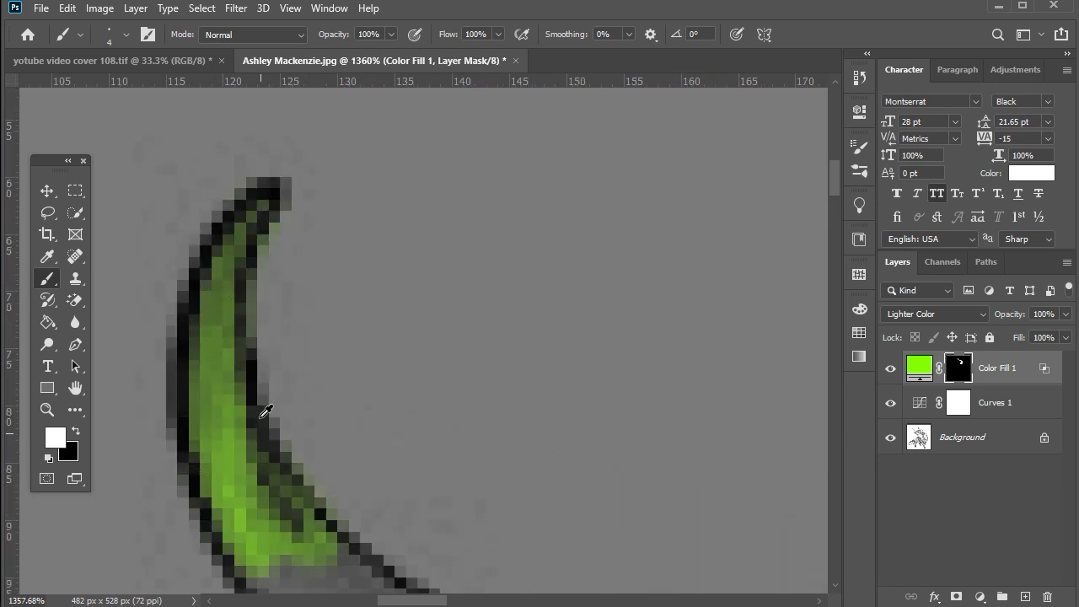
{"action": "scroll", "coordinate": [436, 345], "scroll_direction": "down", "scroll_amount": 3}
{"action": "mouse_move", "coordinate": [285, 477]}
{"action": "left_mouse_down"}
{"action": "mouse_move", "coordinate": [278, 442]}
{"action": "mouse_move", "coordinate": [459, 532]}
{"action": "mouse_move", "coordinate": [370, 580]}
{"action": "mouse_move", "coordinate": [312, 565]}
{"action": "left_mouse_up"}
Step: Fill the widening lower curve of the far horn with green by brushing white on the mask between its outlines
{"action": "scroll", "coordinate": [338, 458], "scroll_direction": "down", "scroll_amount": 3}
{"action": "mouse_move", "coordinate": [363, 394]}
{"action": "left_mouse_down"}
{"action": "mouse_move", "coordinate": [452, 462]}
{"action": "mouse_move", "coordinate": [446, 420]}
{"action": "mouse_move", "coordinate": [685, 459]}
{"action": "mouse_move", "coordinate": [515, 385]}
{"action": "mouse_move", "coordinate": [545, 384]}
{"action": "mouse_move", "coordinate": [790, 471]}
{"action": "mouse_move", "coordinate": [640, 569]}
{"action": "mouse_move", "coordinate": [456, 493]}
{"action": "left_mouse_up"}
{"action": "scroll", "coordinate": [506, 405], "scroll_direction": "down", "scroll_amount": 1}
{"action": "left_click_drag", "start_coordinate": [556, 435], "coordinate": [780, 500]}
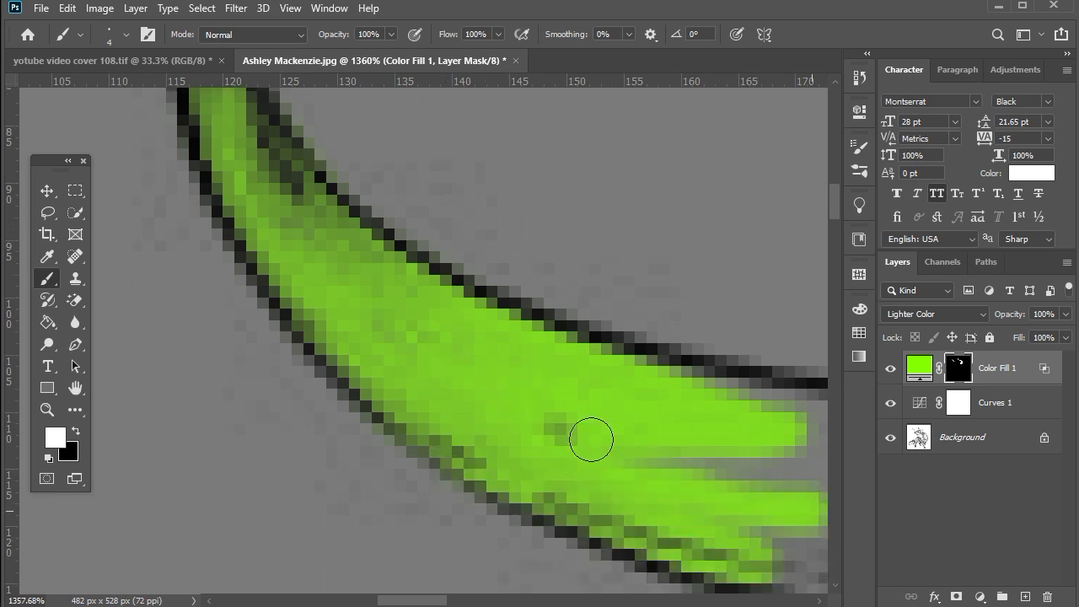
{"action": "scroll", "coordinate": [429, 585], "scroll_direction": "right", "scroll_amount": 5}
{"action": "mouse_move", "coordinate": [462, 474]}
{"action": "left_mouse_down"}
{"action": "mouse_move", "coordinate": [526, 451]}
{"action": "mouse_move", "coordinate": [650, 470]}
{"action": "mouse_move", "coordinate": [506, 522]}
{"action": "left_mouse_up"}
Step: Fill the gaps along the far horn's lower edge and extend the green to where the horn meets the head
{"action": "scroll", "coordinate": [494, 503], "scroll_direction": "up", "scroll_amount": 1}
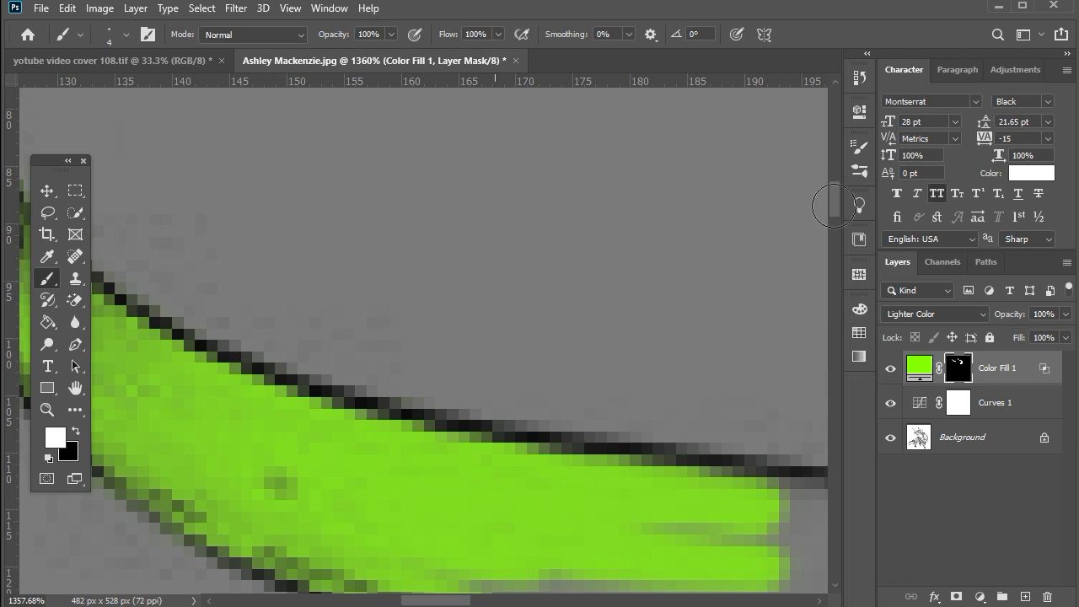
{"action": "scroll", "coordinate": [562, 513], "scroll_direction": "down", "scroll_amount": 3}
{"action": "left_click_drag", "start_coordinate": [625, 486], "coordinate": [469, 455]}
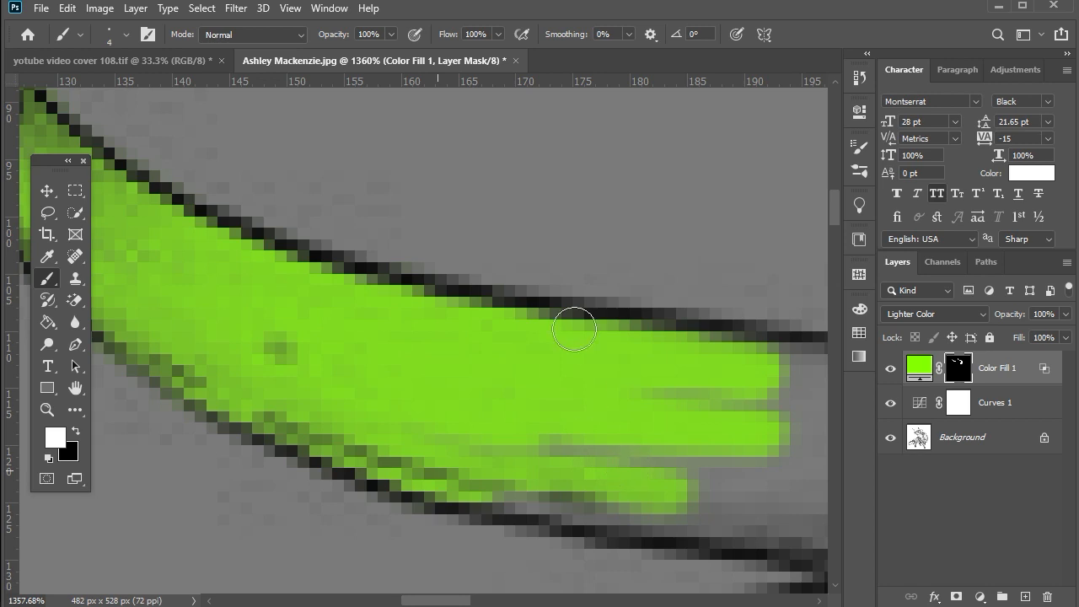
{"action": "left_click_drag", "start_coordinate": [692, 497], "coordinate": [788, 489]}
{"action": "scroll", "coordinate": [742, 497], "scroll_direction": "down", "scroll_amount": 1}
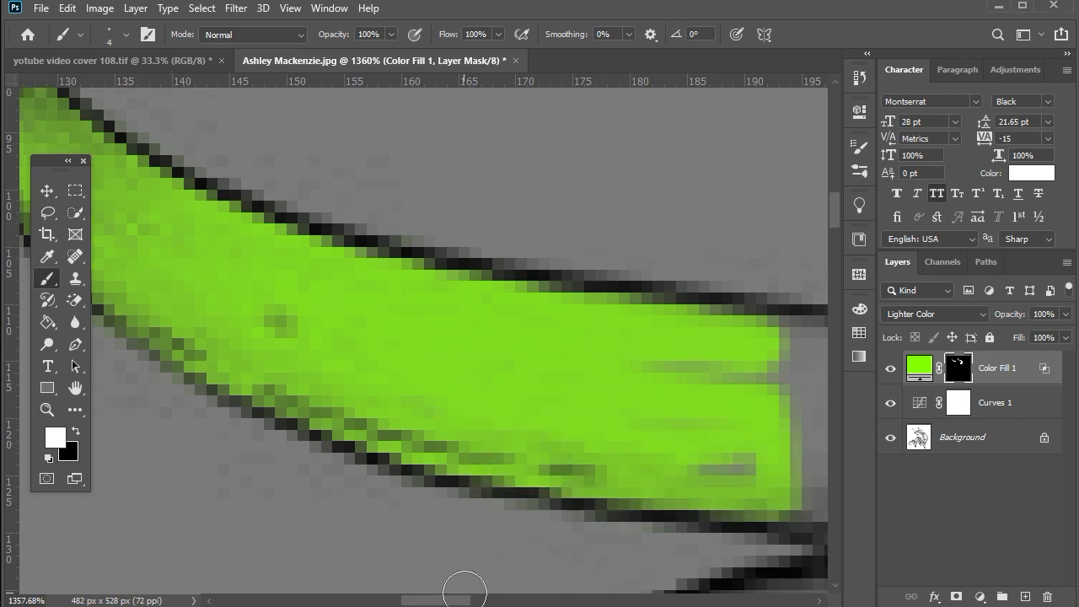
{"action": "scroll", "coordinate": [464, 587], "scroll_direction": "right", "scroll_amount": 10}
{"action": "mouse_move", "coordinate": [309, 344]}
{"action": "left_mouse_down"}
{"action": "mouse_move", "coordinate": [386, 344]}
{"action": "mouse_move", "coordinate": [712, 405]}
{"action": "mouse_move", "coordinate": [498, 494]}
{"action": "mouse_move", "coordinate": [291, 504]}
{"action": "mouse_move", "coordinate": [296, 369]}
{"action": "mouse_move", "coordinate": [513, 465]}
{"action": "mouse_move", "coordinate": [405, 489]}
{"action": "left_mouse_up"}
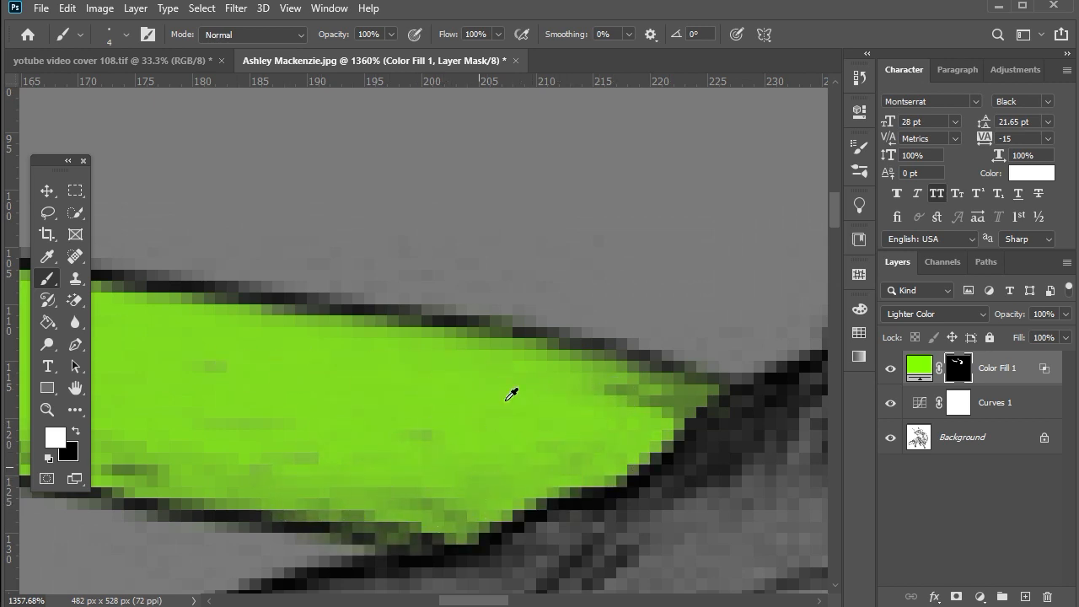
Step: Clean stray green along the far horn's outline by painting black on the Color Fill 1 mask with the 4 px brush
{"action": "scroll", "coordinate": [511, 395], "scroll_direction": "down", "scroll_amount": 10}
{"action": "right_click", "coordinate": [432, 417]}
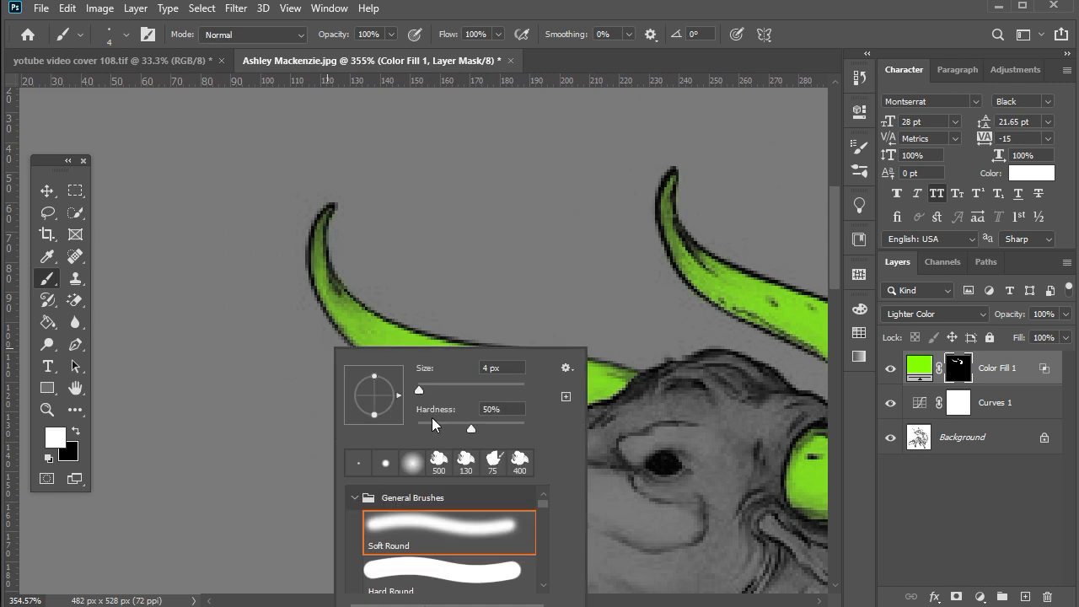
{"action": "key", "text": "Return"}
{"action": "key", "text": "x"}
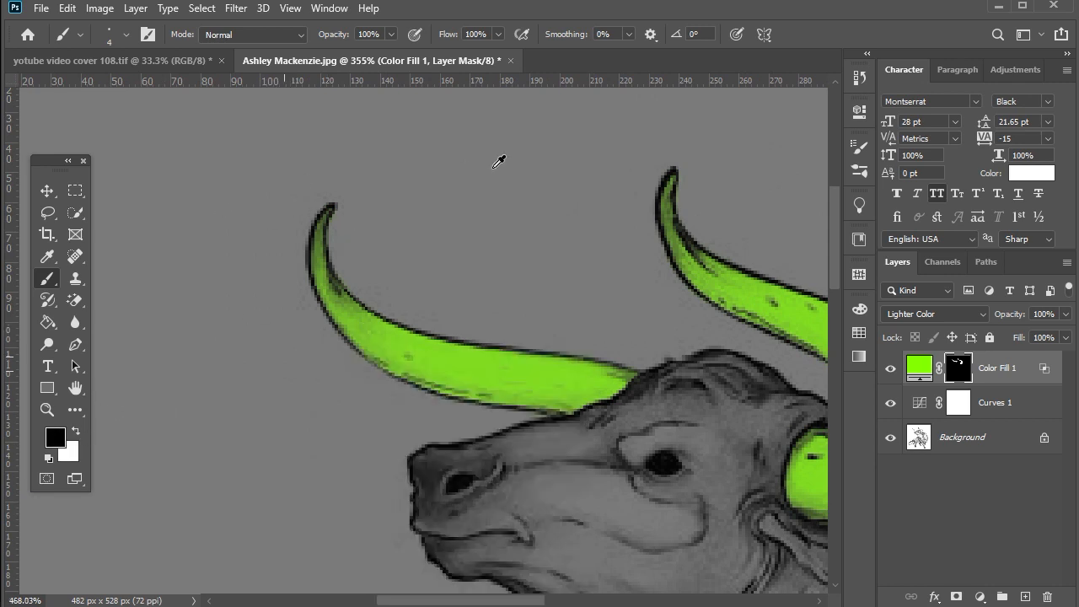
{"action": "scroll", "coordinate": [526, 368], "scroll_direction": "up", "scroll_amount": 6}
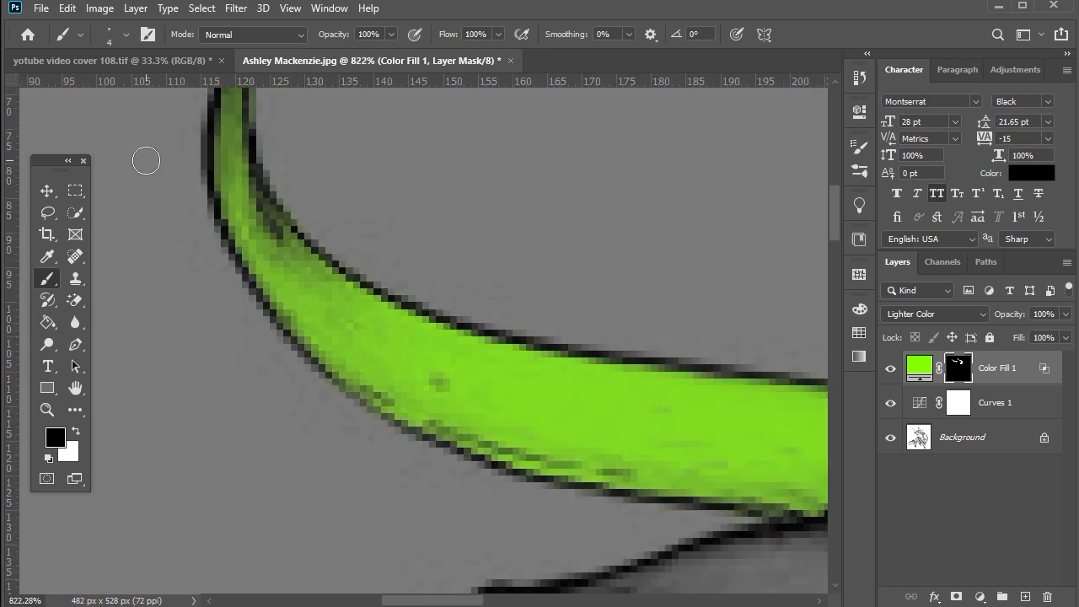
{"action": "scroll", "coordinate": [322, 151], "scroll_direction": "up", "scroll_amount": 2}
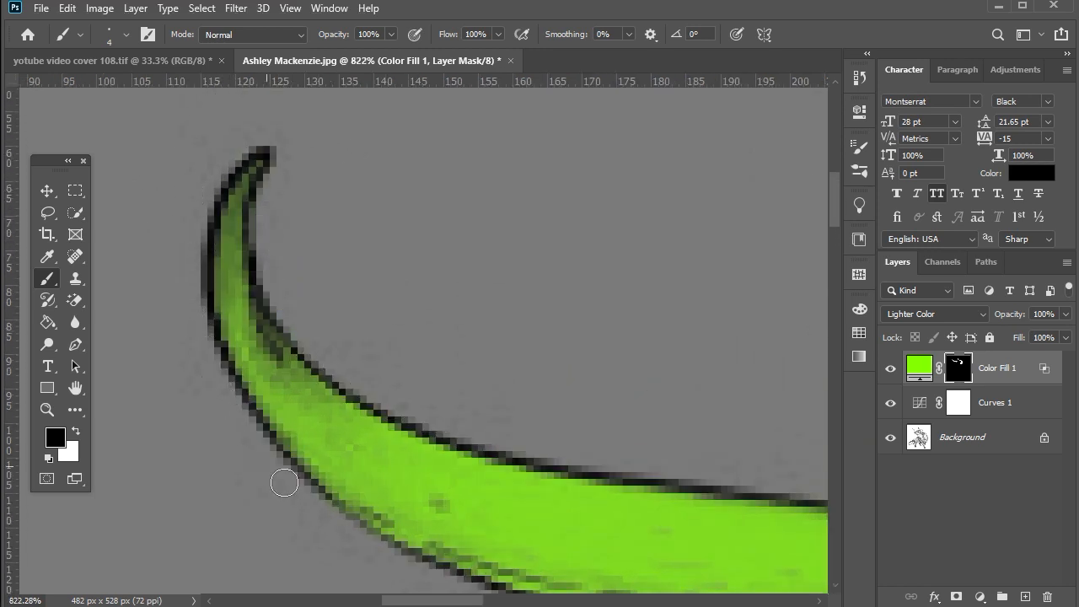
{"action": "scroll", "coordinate": [732, 355], "scroll_direction": "down", "scroll_amount": 6}
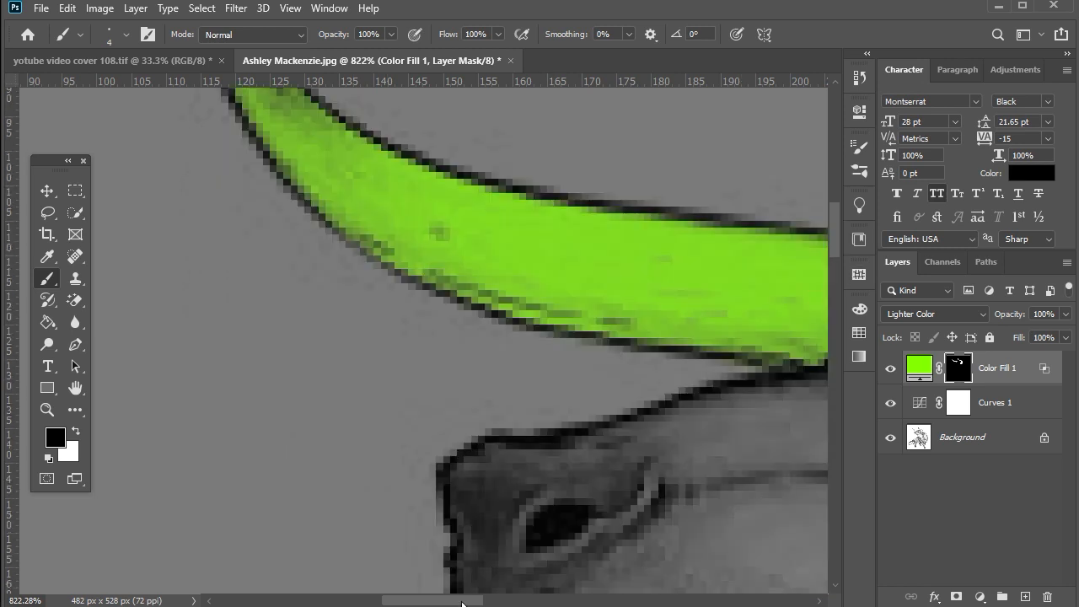
{"action": "scroll", "coordinate": [341, 354], "scroll_direction": "right", "scroll_amount": 5}
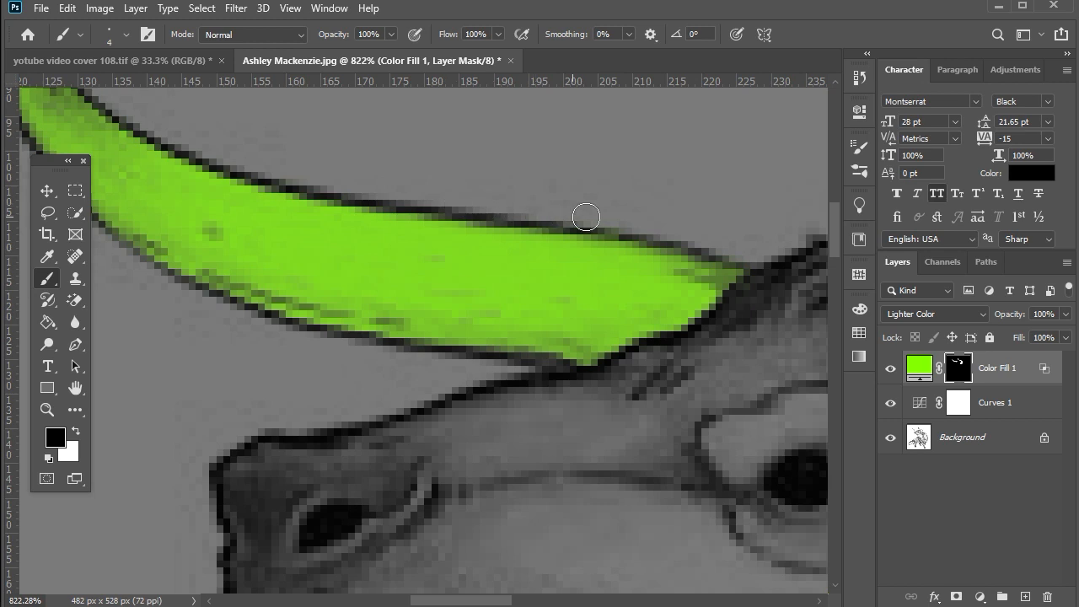
{"action": "scroll", "coordinate": [497, 600], "scroll_direction": "right", "scroll_amount": 6}
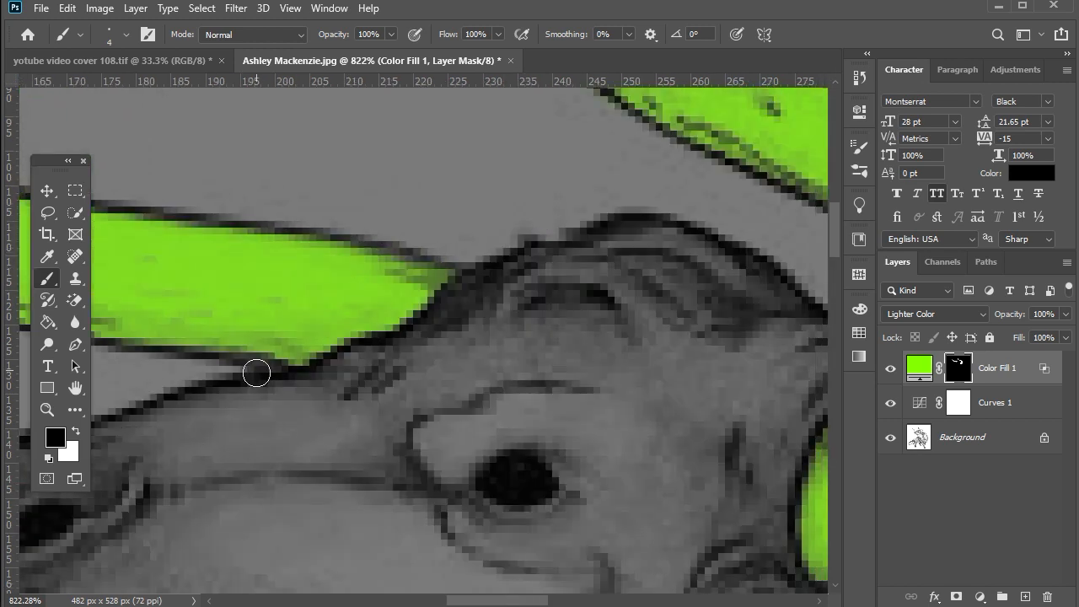
{"action": "scroll", "coordinate": [483, 602], "scroll_direction": "right", "scroll_amount": 6}
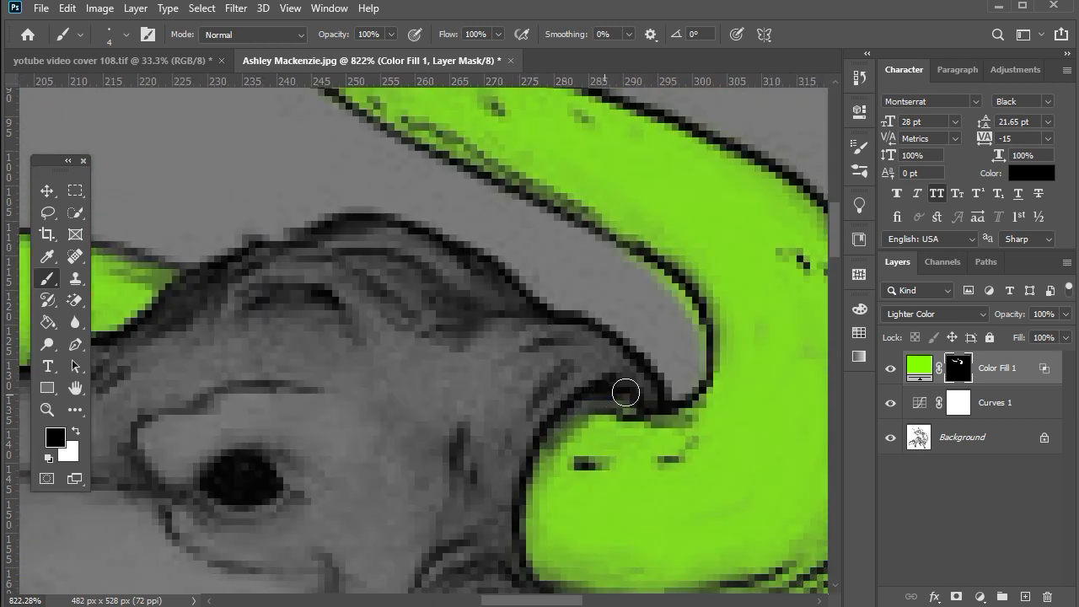
Step: Remove green spill around the near horn's outline, from tip to base, by painting the mask black with the 4 px brush
{"action": "scroll", "coordinate": [376, 200], "scroll_direction": "up", "scroll_amount": 5}
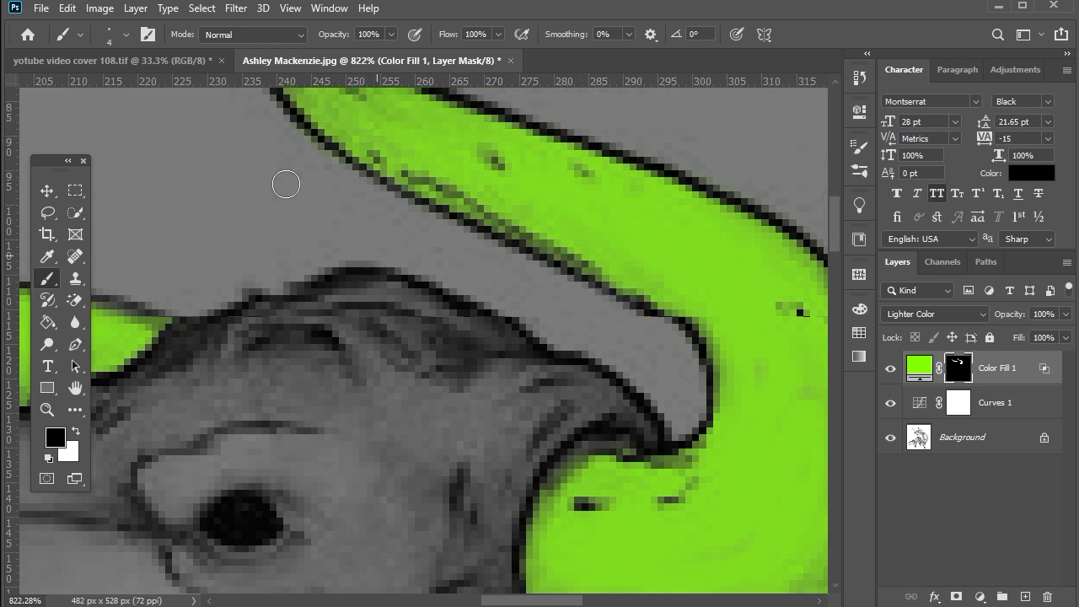
{"action": "left_click_drag", "start_coordinate": [304, 288], "coordinate": [389, 345]}
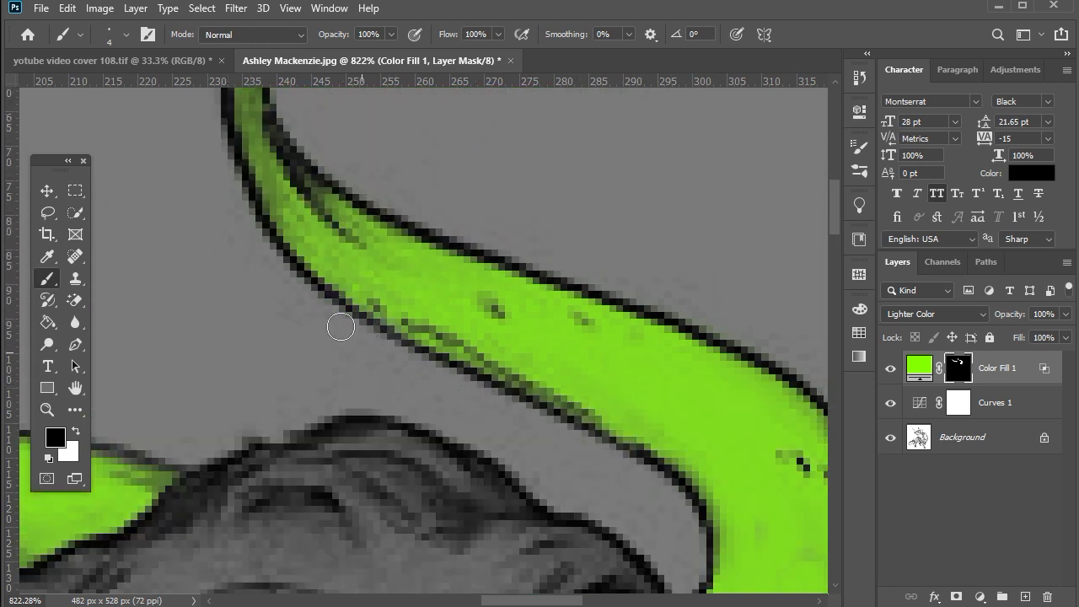
{"action": "scroll", "coordinate": [226, 272], "scroll_direction": "up", "scroll_amount": 2}
{"action": "scroll", "coordinate": [277, 234], "scroll_direction": "up", "scroll_amount": 1}
{"action": "scroll", "coordinate": [277, 233], "scroll_direction": "down", "scroll_amount": 1}
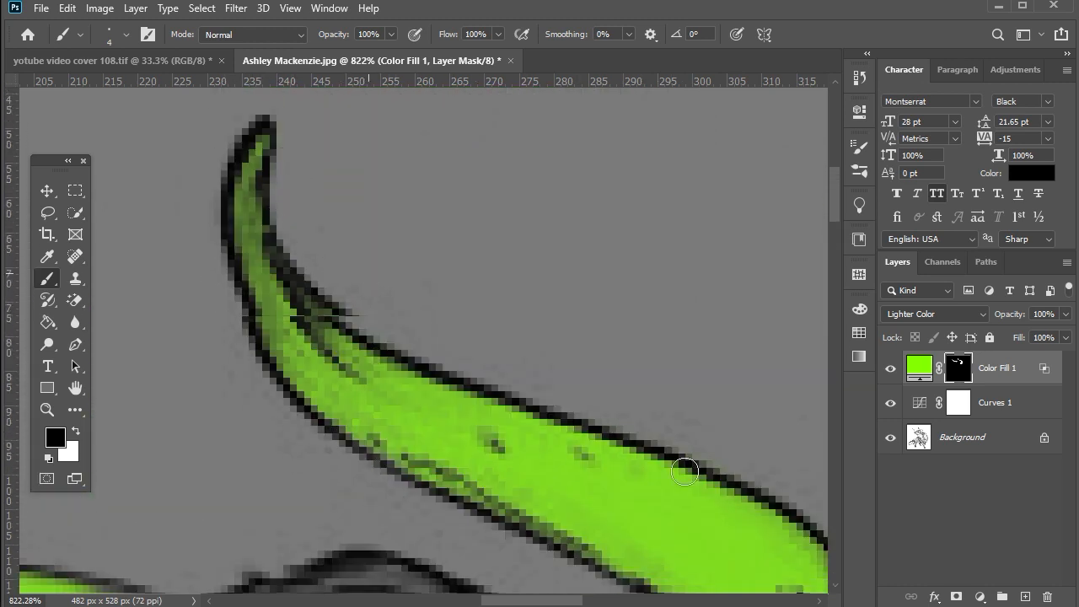
{"action": "scroll", "coordinate": [563, 415], "scroll_direction": "right", "scroll_amount": 6}
{"action": "scroll", "coordinate": [563, 415], "scroll_direction": "down", "scroll_amount": 2}
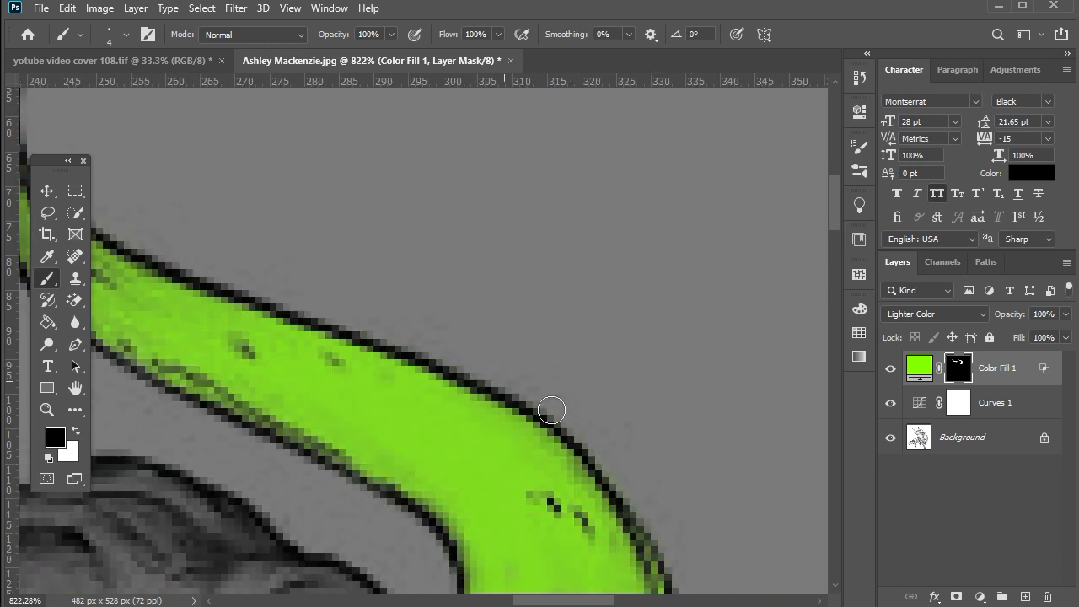
{"action": "scroll", "coordinate": [703, 453], "scroll_direction": "down", "scroll_amount": 4}
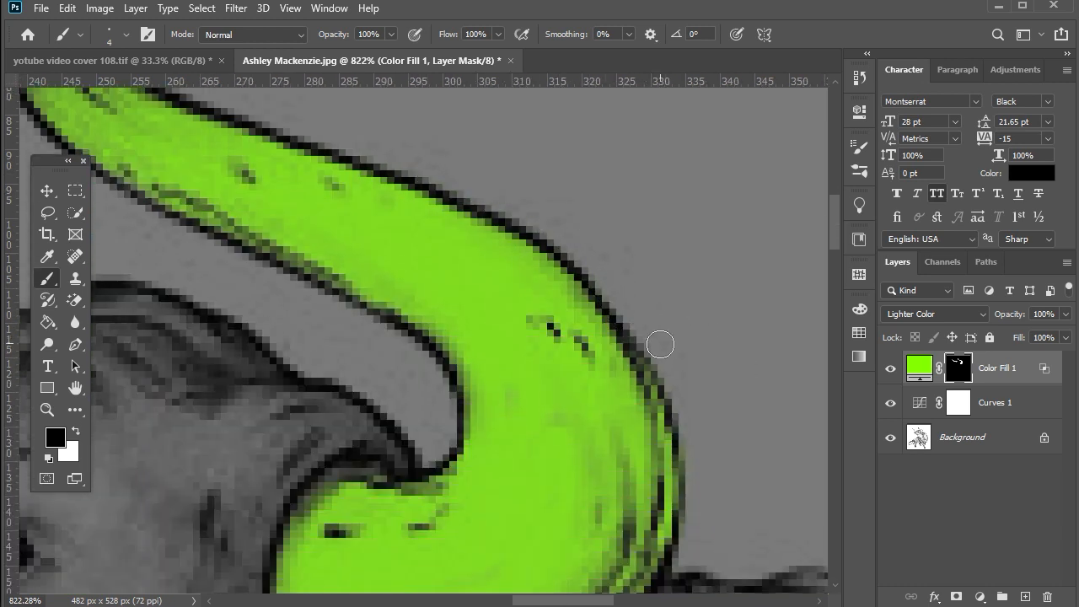
{"action": "scroll", "coordinate": [712, 493], "scroll_direction": "down", "scroll_amount": 4}
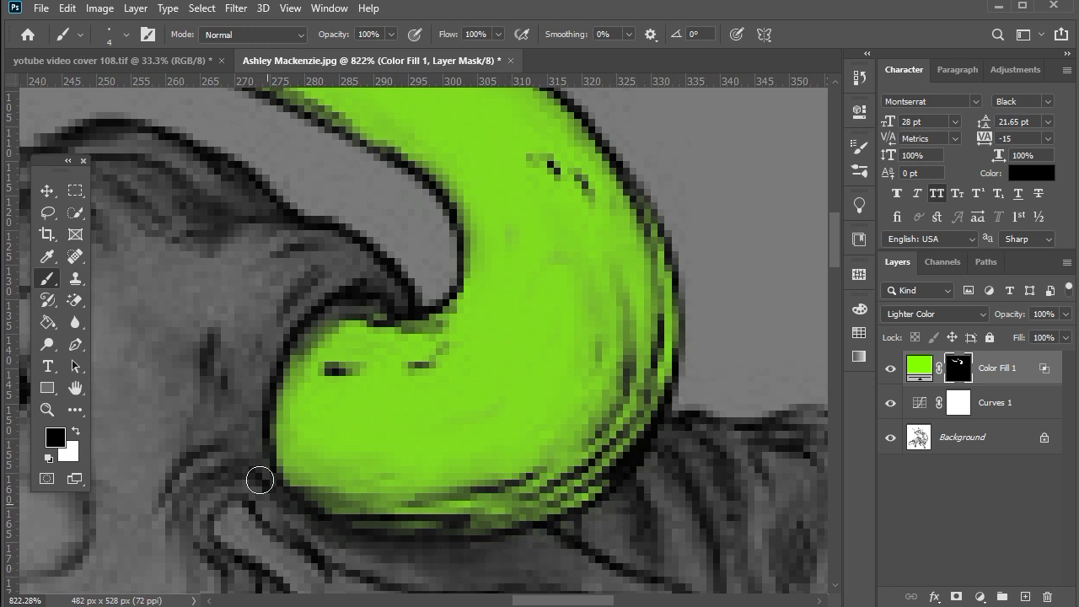
{"action": "scroll", "coordinate": [476, 241], "scroll_direction": "down", "scroll_amount": 10}
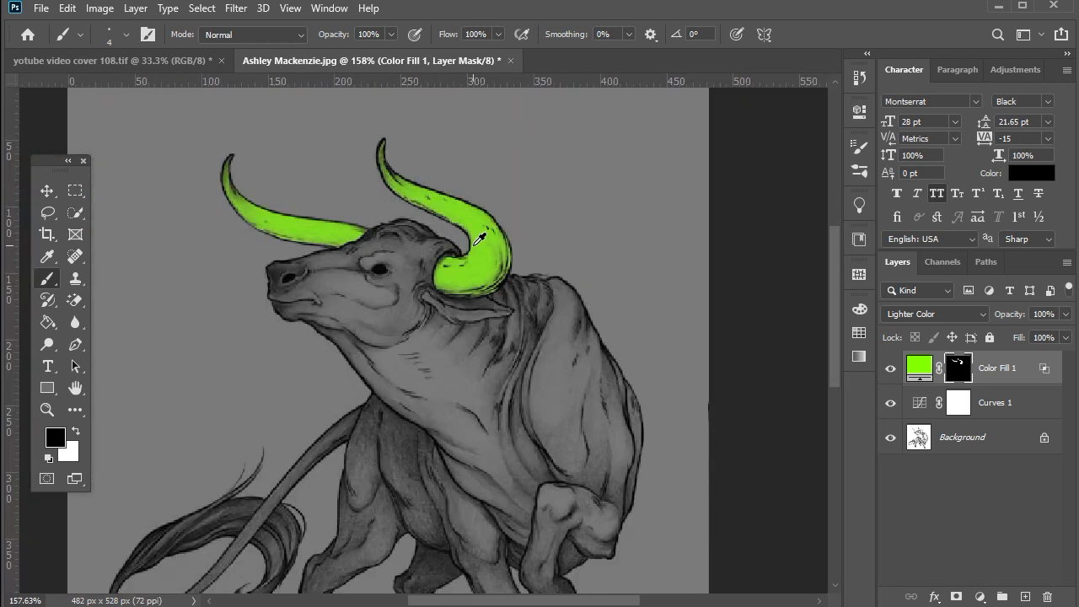
{"action": "scroll", "coordinate": [479, 240], "scroll_direction": "down", "scroll_amount": 2}
{"action": "left_click_drag", "start_coordinate": [497, 229], "coordinate": [697, 272]}
{"action": "scroll", "coordinate": [747, 306], "scroll_direction": "right", "scroll_amount": 6}
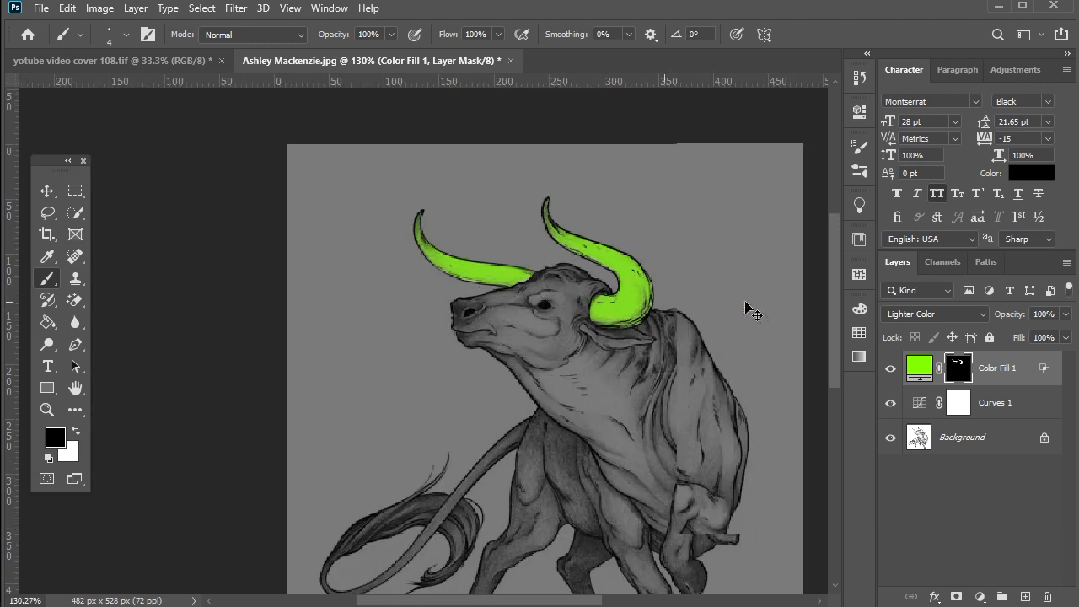
{"action": "scroll", "coordinate": [676, 280], "scroll_direction": "up", "scroll_amount": 1}
Step: Add a second solid color fill layer above Color Fill 1 in yellow-green baff00
{"action": "left_click", "coordinate": [47, 192]}
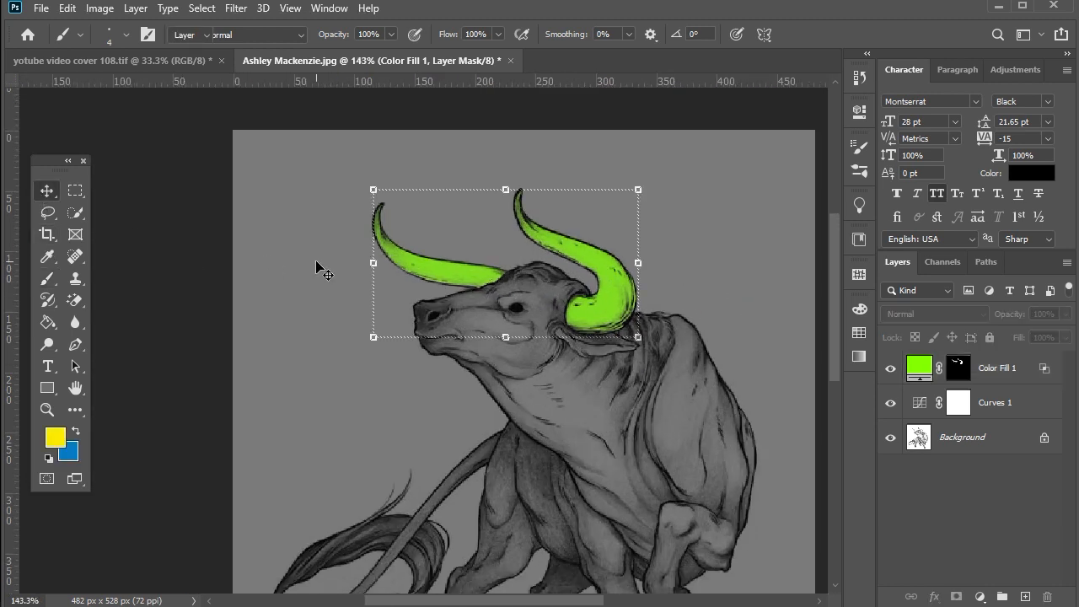
{"action": "scroll", "coordinate": [408, 197], "scroll_direction": "up", "scroll_amount": 3}
{"action": "scroll", "coordinate": [408, 196], "scroll_direction": "up", "scroll_amount": 3}
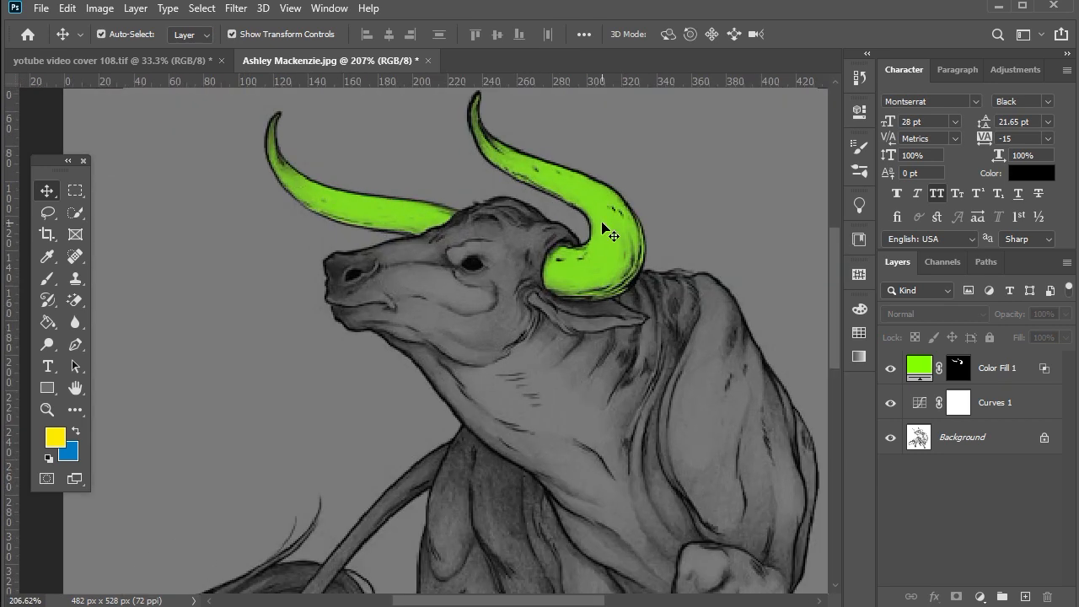
{"action": "left_click", "coordinate": [978, 597]}
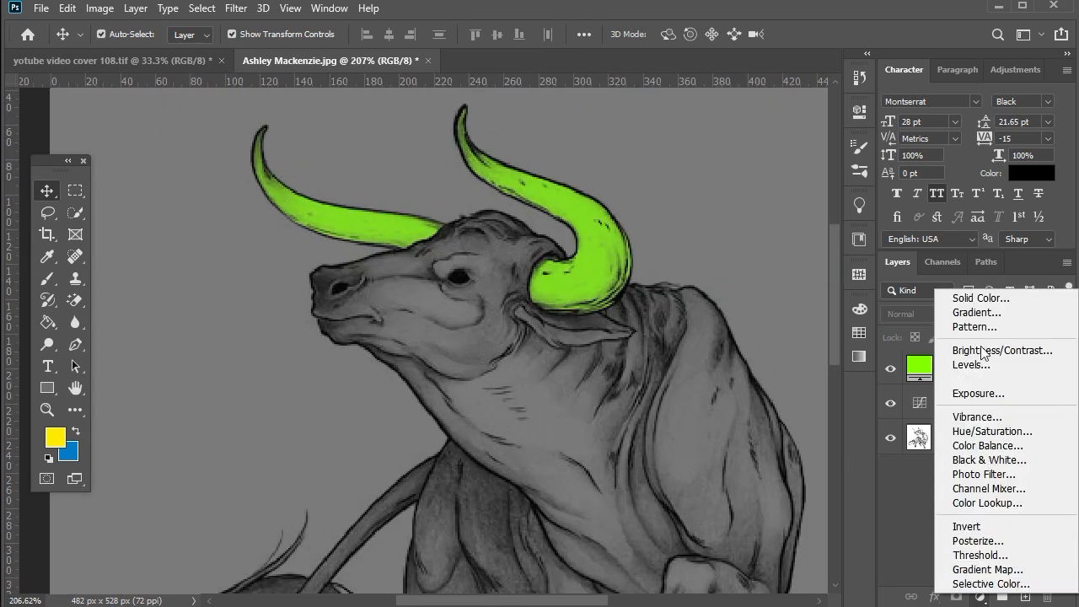
{"action": "left_click", "coordinate": [970, 294]}
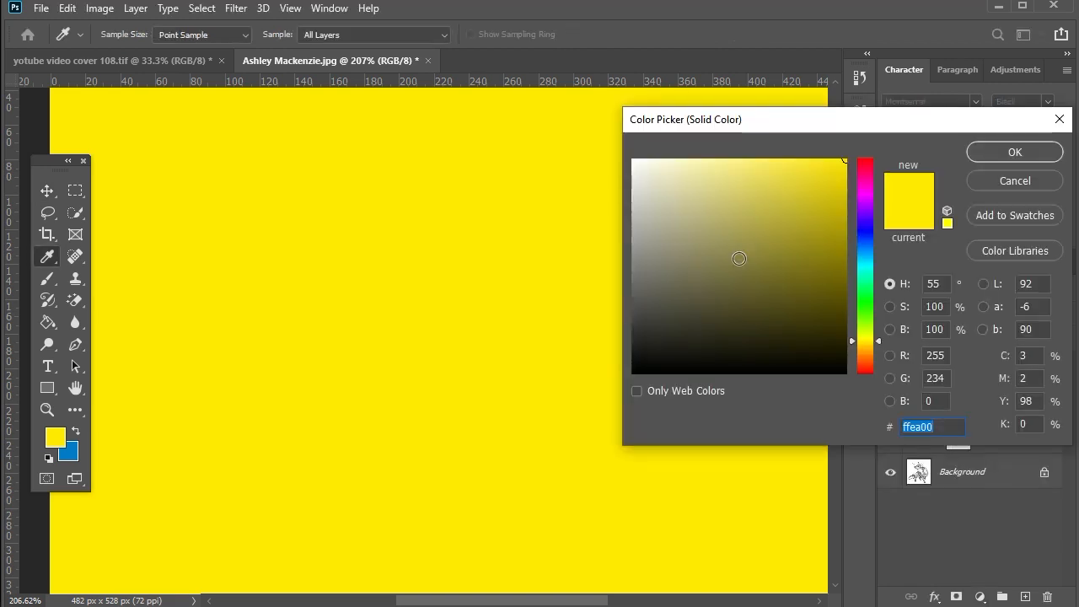
{"action": "type", "text": "baf"}
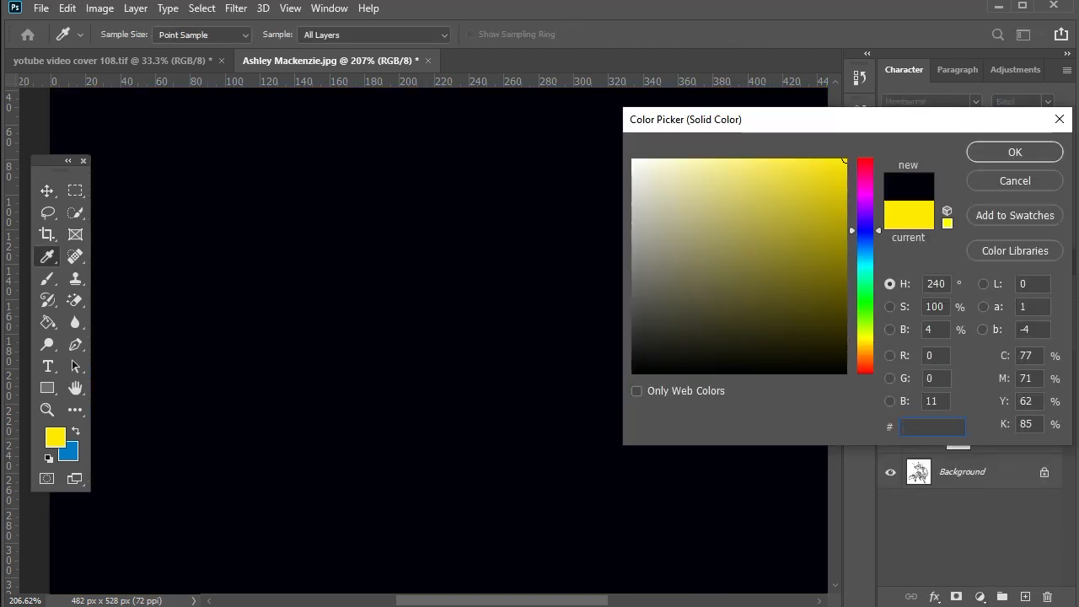
{"action": "type", "text": "ff00"}
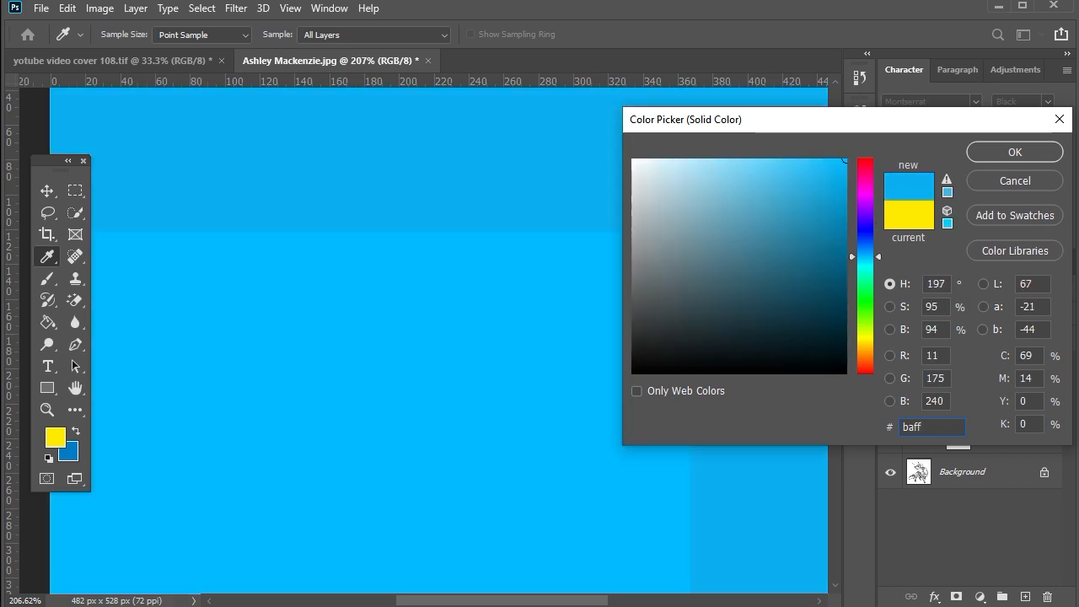
{"action": "left_click", "coordinate": [994, 158]}
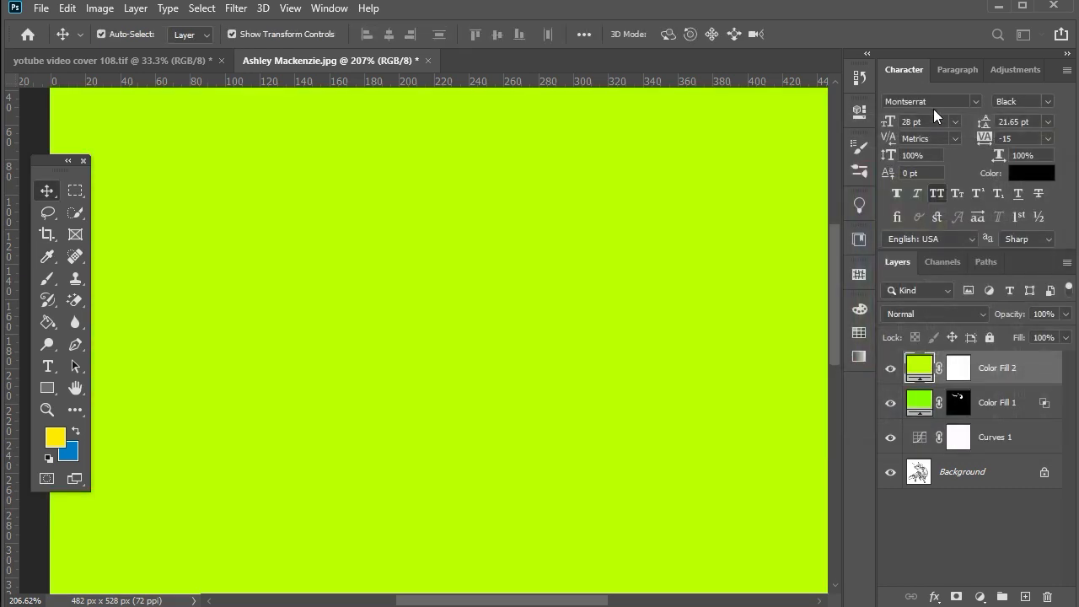
Step: Set the new yellow-green fill's blend mode to Hard Light and invert its mask to black
{"action": "left_click", "coordinate": [931, 314]}
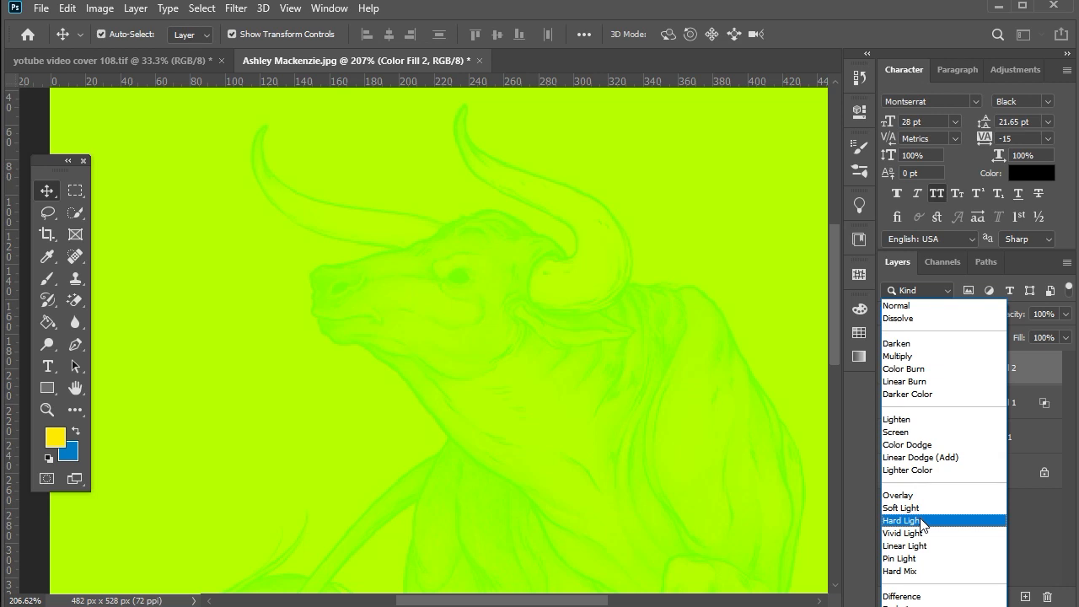
{"action": "left_click", "coordinate": [922, 523]}
{"action": "left_click", "coordinate": [961, 373]}
{"action": "key", "text": "ctrl+i"}
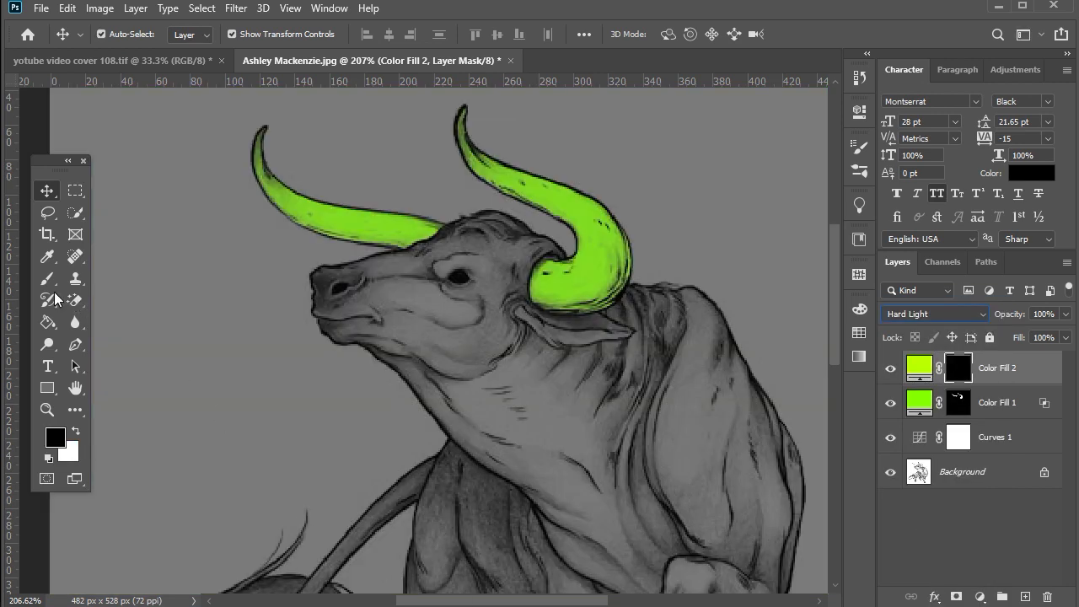
Step: Paint white on the Color Fill 2 mask over the near horn's thick base with a 6 px brush
{"action": "key", "text": "b"}
{"action": "left_click", "coordinate": [75, 429]}
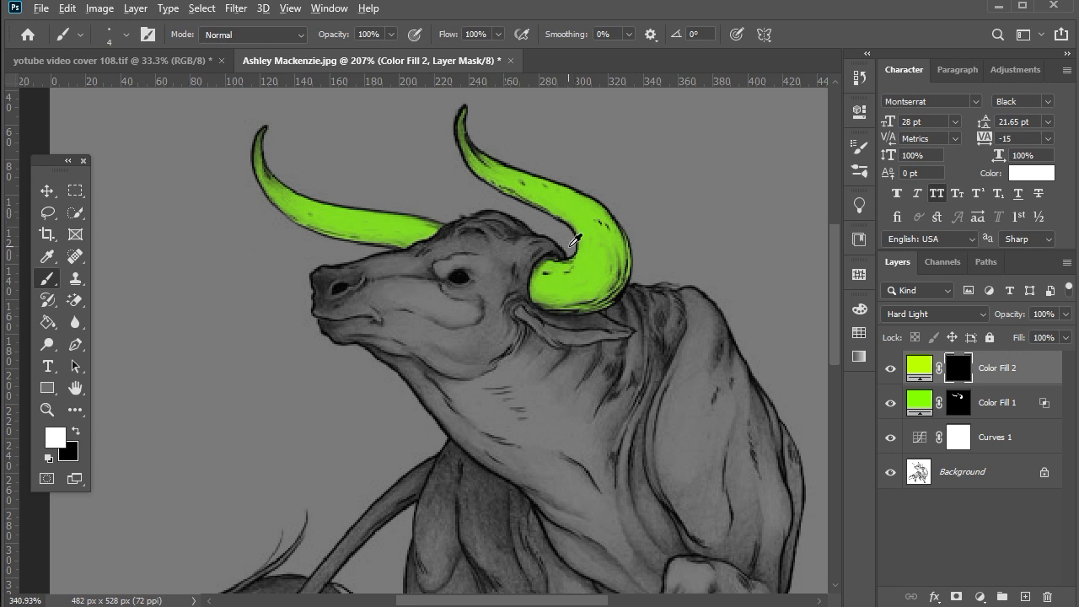
{"action": "scroll", "coordinate": [576, 241], "scroll_direction": "up", "scroll_amount": 6}
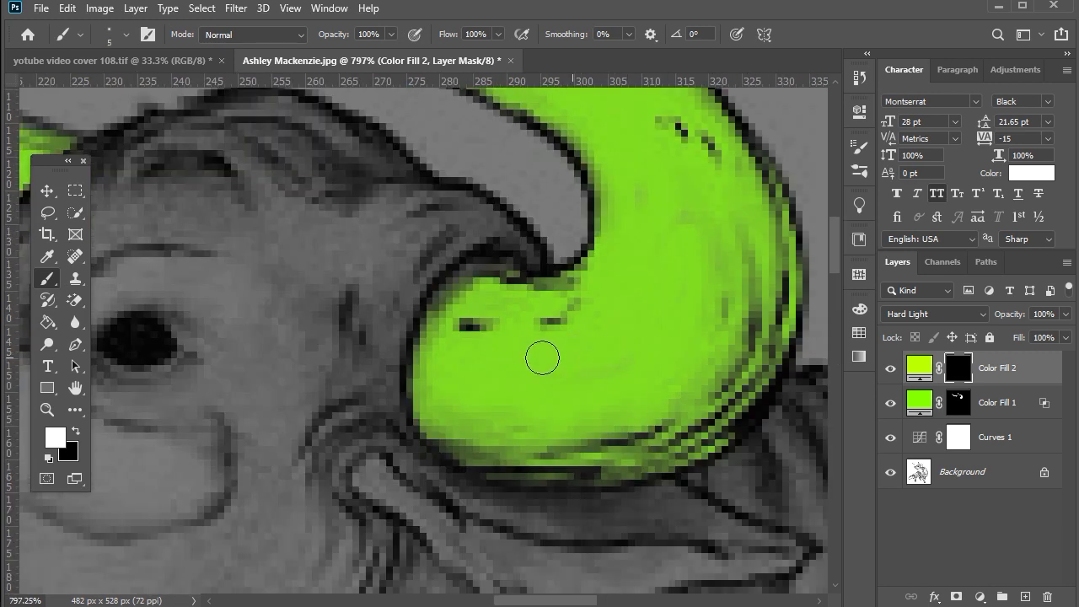
{"action": "right_click", "coordinate": [570, 374]}
{"action": "mouse_move", "coordinate": [493, 353]}
{"action": "left_mouse_down"}
{"action": "mouse_move", "coordinate": [514, 308]}
{"action": "mouse_move", "coordinate": [481, 297]}
{"action": "mouse_move", "coordinate": [449, 332]}
{"action": "mouse_move", "coordinate": [432, 388]}
{"action": "mouse_move", "coordinate": [442, 420]}
{"action": "mouse_move", "coordinate": [526, 459]}
{"action": "mouse_move", "coordinate": [594, 460]}
{"action": "mouse_move", "coordinate": [484, 454]}
{"action": "mouse_move", "coordinate": [462, 324]}
{"action": "mouse_move", "coordinate": [477, 364]}
{"action": "mouse_move", "coordinate": [464, 346]}
{"action": "mouse_move", "coordinate": [583, 429]}
{"action": "mouse_move", "coordinate": [644, 446]}
{"action": "mouse_move", "coordinate": [597, 460]}
{"action": "mouse_move", "coordinate": [659, 454]}
{"action": "mouse_move", "coordinate": [709, 432]}
{"action": "mouse_move", "coordinate": [757, 379]}
{"action": "mouse_move", "coordinate": [771, 342]}
{"action": "mouse_move", "coordinate": [765, 292]}
{"action": "mouse_move", "coordinate": [738, 337]}
{"action": "mouse_move", "coordinate": [532, 422]}
{"action": "mouse_move", "coordinate": [617, 359]}
{"action": "mouse_move", "coordinate": [534, 314]}
{"action": "mouse_move", "coordinate": [601, 268]}
{"action": "mouse_move", "coordinate": [526, 305]}
{"action": "mouse_move", "coordinate": [682, 269]}
{"action": "left_mouse_up"}
Step: Extend the yellow-green up the near horn's outer bend and middle section with the 6 px brush
{"action": "scroll", "coordinate": [737, 303], "scroll_direction": "up", "scroll_amount": 5}
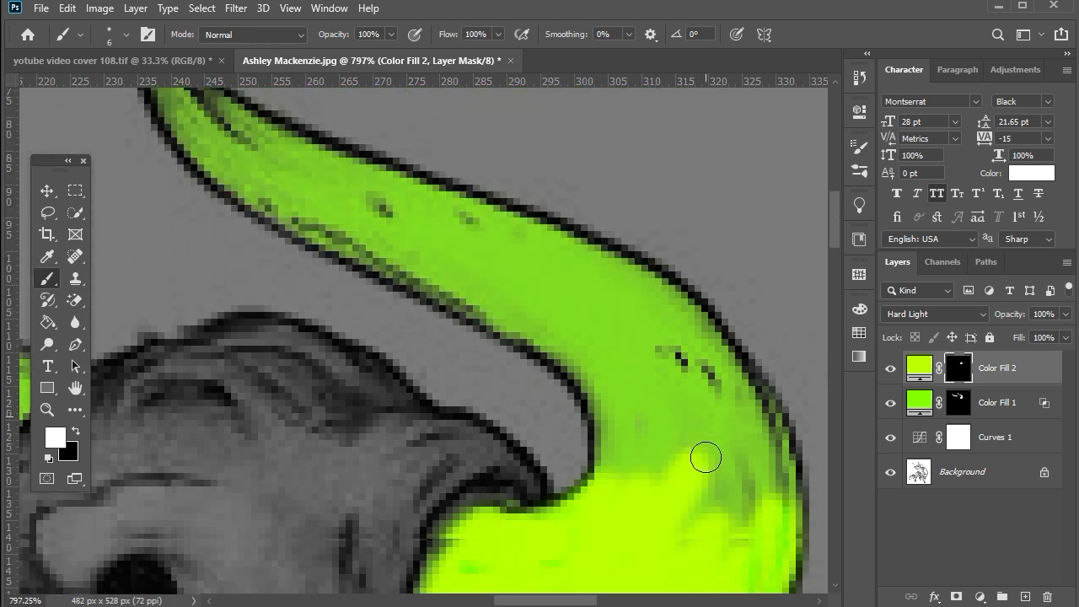
{"action": "scroll", "coordinate": [706, 457], "scroll_direction": "down", "scroll_amount": 1}
{"action": "left_click_drag", "start_coordinate": [715, 466], "coordinate": [678, 421]}
{"action": "right_click", "coordinate": [685, 428]}
{"action": "mouse_move", "coordinate": [592, 287]}
{"action": "left_mouse_down"}
{"action": "mouse_move", "coordinate": [630, 345]}
{"action": "mouse_move", "coordinate": [609, 388]}
{"action": "mouse_move", "coordinate": [610, 446]}
{"action": "mouse_move", "coordinate": [735, 481]}
{"action": "mouse_move", "coordinate": [779, 465]}
{"action": "mouse_move", "coordinate": [739, 378]}
{"action": "mouse_move", "coordinate": [756, 399]}
{"action": "mouse_move", "coordinate": [635, 277]}
{"action": "mouse_move", "coordinate": [564, 233]}
{"action": "mouse_move", "coordinate": [503, 289]}
{"action": "mouse_move", "coordinate": [489, 272]}
{"action": "mouse_move", "coordinate": [451, 269]}
{"action": "mouse_move", "coordinate": [292, 193]}
{"action": "mouse_move", "coordinate": [547, 292]}
{"action": "mouse_move", "coordinate": [448, 195]}
{"action": "mouse_move", "coordinate": [318, 176]}
{"action": "left_mouse_up"}
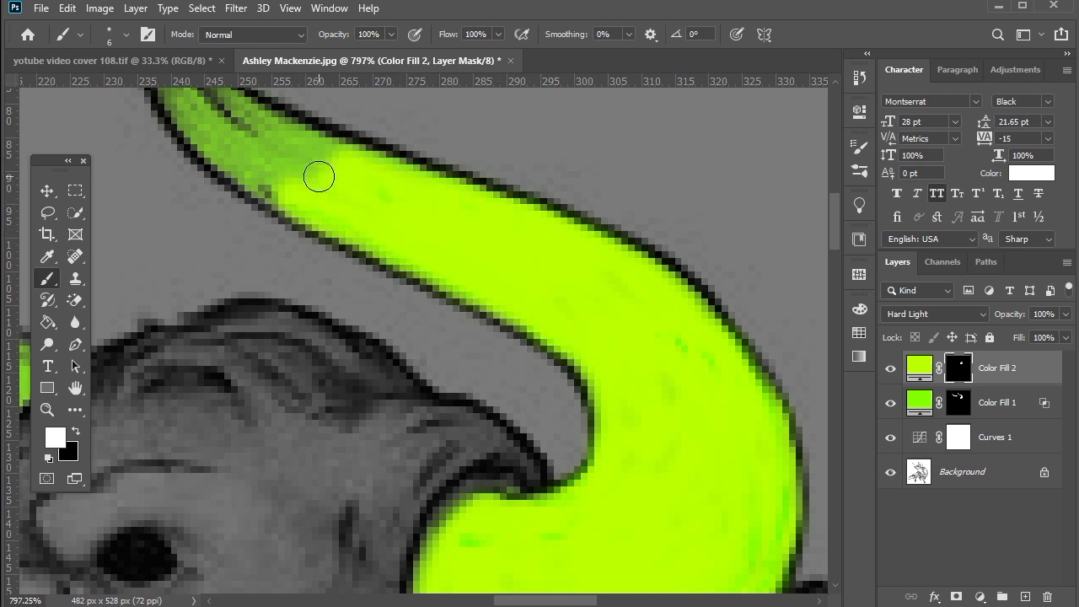
Step: Cover the near horn's narrow upper curve and tip with yellow-green, reducing the brush to 3 px
{"action": "scroll", "coordinate": [319, 177], "scroll_direction": "up", "scroll_amount": 2}
{"action": "scroll", "coordinate": [325, 203], "scroll_direction": "left", "scroll_amount": 4}
{"action": "scroll", "coordinate": [345, 270], "scroll_direction": "up", "scroll_amount": 5}
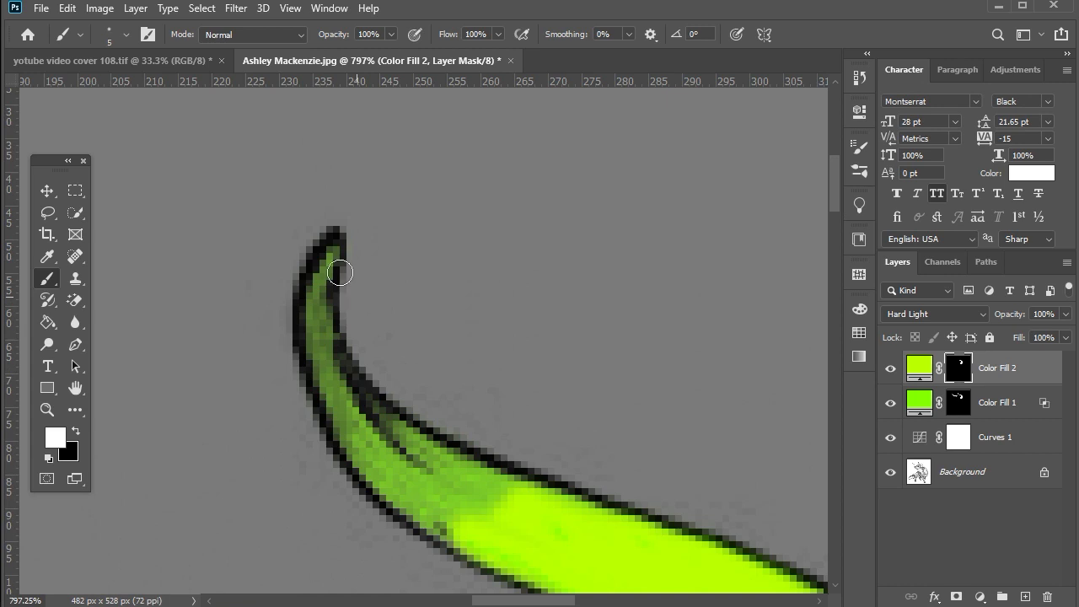
{"action": "mouse_move", "coordinate": [328, 258]}
{"action": "left_mouse_down"}
{"action": "mouse_move", "coordinate": [312, 295]}
{"action": "mouse_move", "coordinate": [347, 435]}
{"action": "mouse_move", "coordinate": [452, 532]}
{"action": "mouse_move", "coordinate": [343, 400]}
{"action": "mouse_move", "coordinate": [437, 489]}
{"action": "mouse_move", "coordinate": [372, 442]}
{"action": "mouse_move", "coordinate": [418, 491]}
{"action": "mouse_move", "coordinate": [413, 439]}
{"action": "mouse_move", "coordinate": [535, 499]}
{"action": "mouse_move", "coordinate": [445, 483]}
{"action": "left_mouse_up"}
Step: Brush white on the Color Fill 2 mask over the far horn's base and main body, starting with a 7 px brush
{"action": "scroll", "coordinate": [368, 352], "scroll_direction": "down", "scroll_amount": 8}
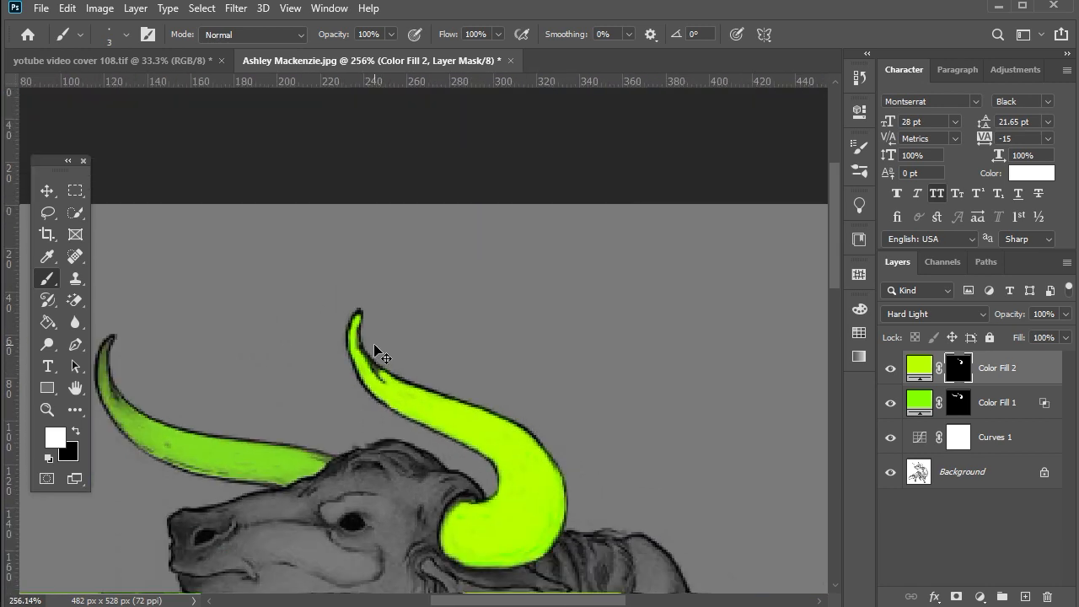
{"action": "scroll", "coordinate": [506, 347], "scroll_direction": "left", "scroll_amount": 3}
{"action": "scroll", "coordinate": [252, 386], "scroll_direction": "up", "scroll_amount": 4}
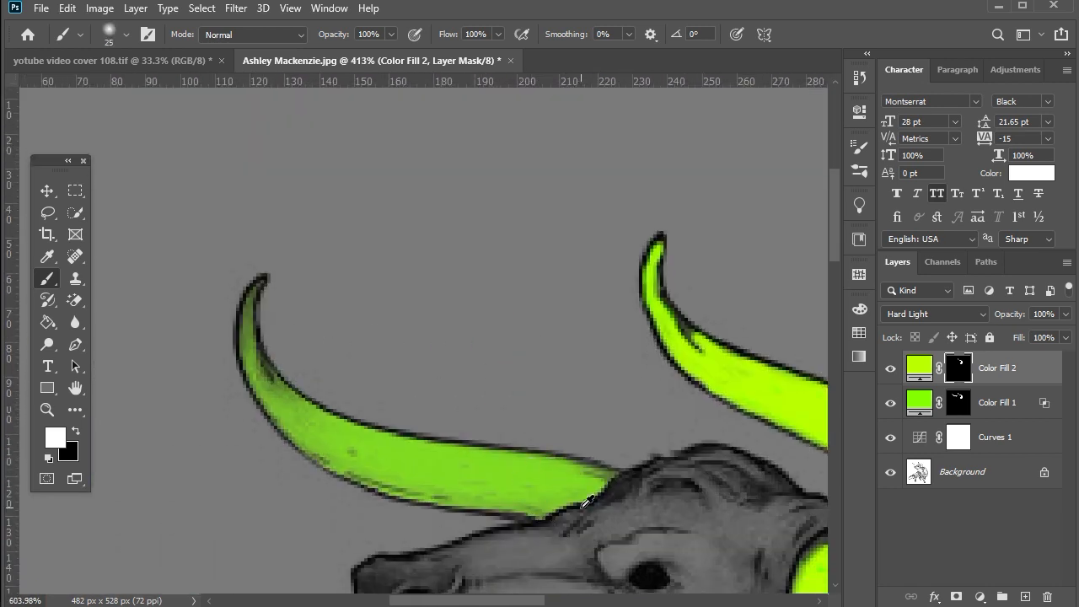
{"action": "scroll", "coordinate": [590, 516], "scroll_direction": "up", "scroll_amount": 3}
{"action": "mouse_move", "coordinate": [608, 449]}
{"action": "left_mouse_down"}
{"action": "mouse_move", "coordinate": [469, 506]}
{"action": "mouse_move", "coordinate": [471, 479]}
{"action": "mouse_move", "coordinate": [569, 427]}
{"action": "mouse_move", "coordinate": [416, 408]}
{"action": "mouse_move", "coordinate": [470, 448]}
{"action": "mouse_move", "coordinate": [366, 439]}
{"action": "mouse_move", "coordinate": [357, 484]}
{"action": "mouse_move", "coordinate": [337, 502]}
{"action": "left_mouse_up"}
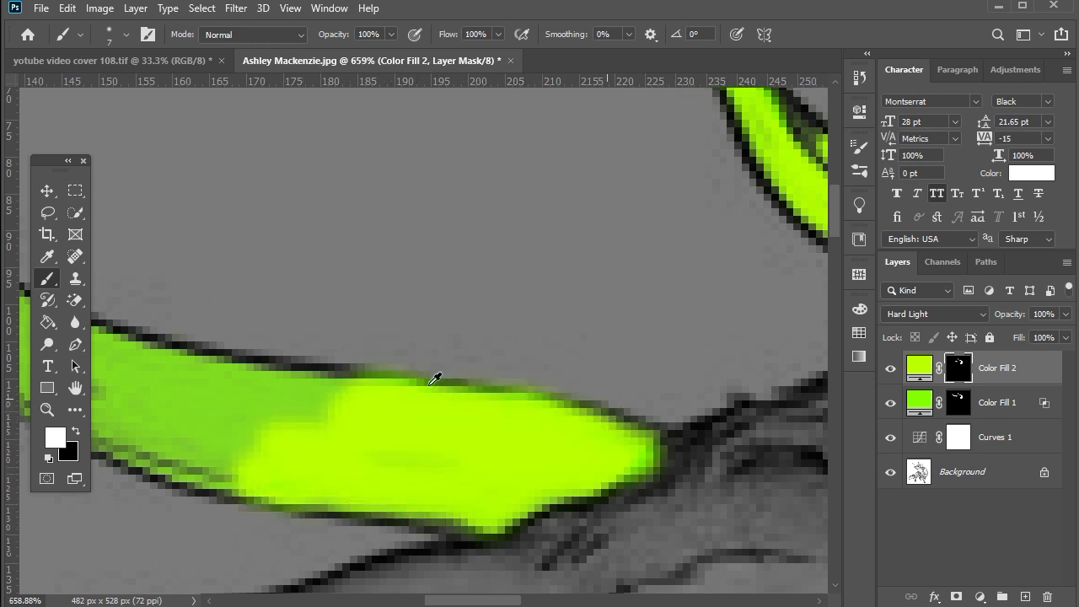
{"action": "scroll", "coordinate": [607, 390], "scroll_direction": "down", "scroll_amount": 2}
{"action": "mouse_move", "coordinate": [231, 345]}
{"action": "left_mouse_down"}
{"action": "mouse_move", "coordinate": [391, 398]}
{"action": "mouse_move", "coordinate": [252, 347]}
{"action": "mouse_move", "coordinate": [477, 403]}
{"action": "mouse_move", "coordinate": [345, 410]}
{"action": "mouse_move", "coordinate": [402, 451]}
{"action": "mouse_move", "coordinate": [304, 419]}
{"action": "mouse_move", "coordinate": [245, 382]}
{"action": "mouse_move", "coordinate": [267, 387]}
{"action": "mouse_move", "coordinate": [235, 380]}
{"action": "mouse_move", "coordinate": [194, 300]}
{"action": "mouse_move", "coordinate": [335, 402]}
{"action": "mouse_move", "coordinate": [304, 432]}
{"action": "left_mouse_up"}
Step: Fill the far horn's narrow upper curve and tip with yellow-green, using a brush as small as 1 px
{"action": "scroll", "coordinate": [253, 379], "scroll_direction": "up", "scroll_amount": 2}
{"action": "scroll", "coordinate": [118, 257], "scroll_direction": "up", "scroll_amount": 3}
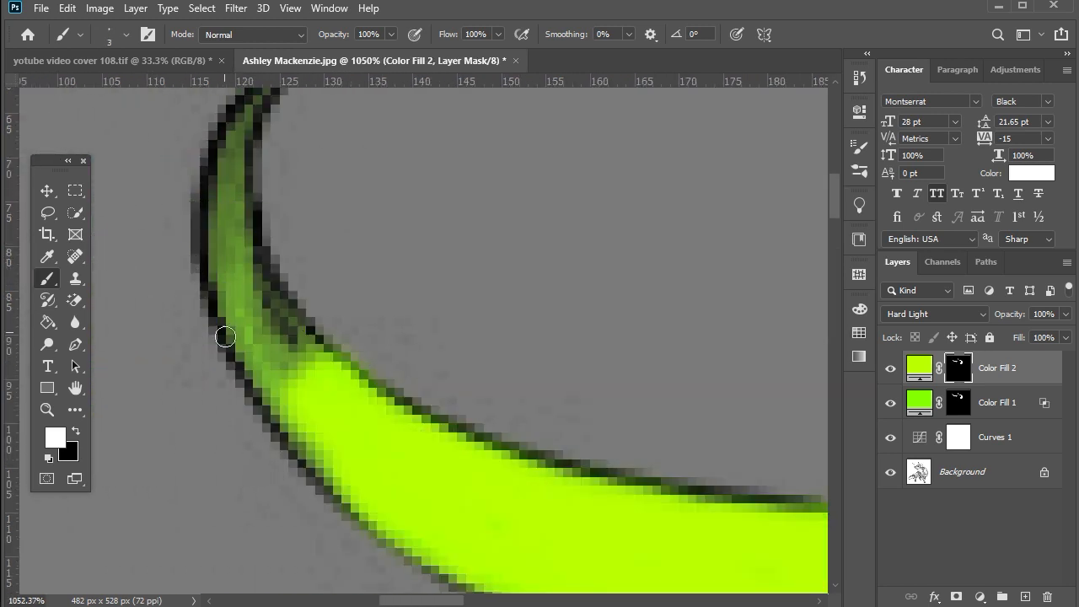
{"action": "key", "text": "bracketleft"}
{"action": "key", "text": "bracketleft"}
{"action": "key", "text": "bracketleft"}
{"action": "key", "text": "bracketleft"}
{"action": "key", "text": "bracketleft"}
{"action": "key", "text": "bracketleft"}
{"action": "mouse_move", "coordinate": [268, 165]}
{"action": "left_mouse_down"}
{"action": "mouse_move", "coordinate": [228, 222]}
{"action": "mouse_move", "coordinate": [256, 188]}
{"action": "mouse_move", "coordinate": [234, 203]}
{"action": "mouse_move", "coordinate": [220, 342]}
{"action": "mouse_move", "coordinate": [253, 438]}
{"action": "mouse_move", "coordinate": [286, 489]}
{"action": "mouse_move", "coordinate": [232, 323]}
{"action": "mouse_move", "coordinate": [303, 462]}
{"action": "left_mouse_up"}
{"action": "key", "text": "bracketright"}
{"action": "key", "text": "bracketright"}
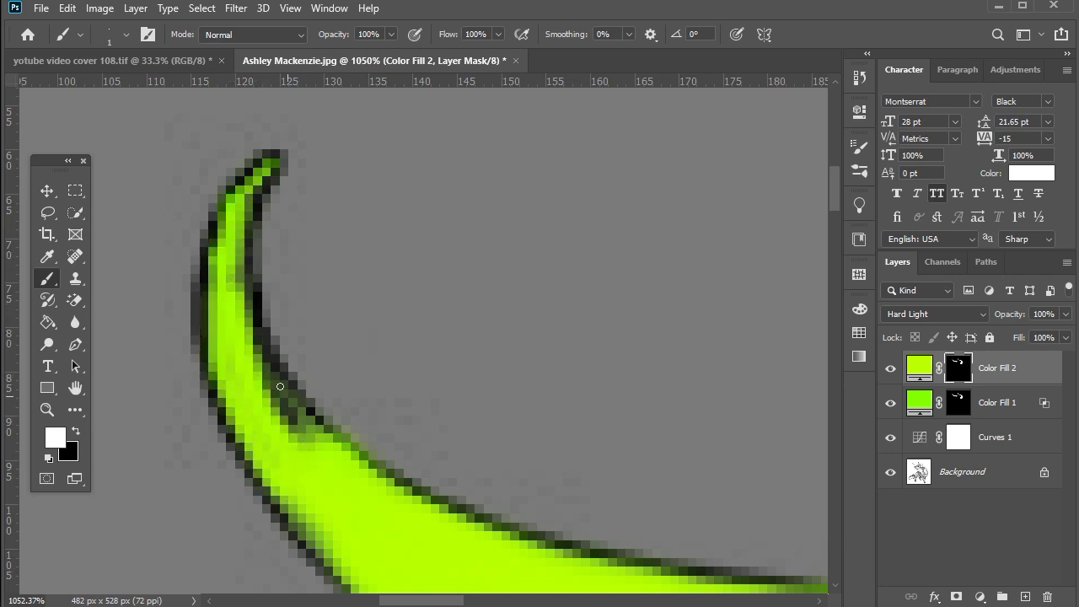
Step: Finish the far horn's inner bend, then trim the yellow-green overspill along its edges with a 5 px black brush on the Color Fill 2 mask
{"action": "left_click_drag", "start_coordinate": [280, 386], "coordinate": [266, 329]}
{"action": "scroll", "coordinate": [266, 325], "scroll_direction": "down", "scroll_amount": 5}
{"action": "right_click", "coordinate": [294, 390]}
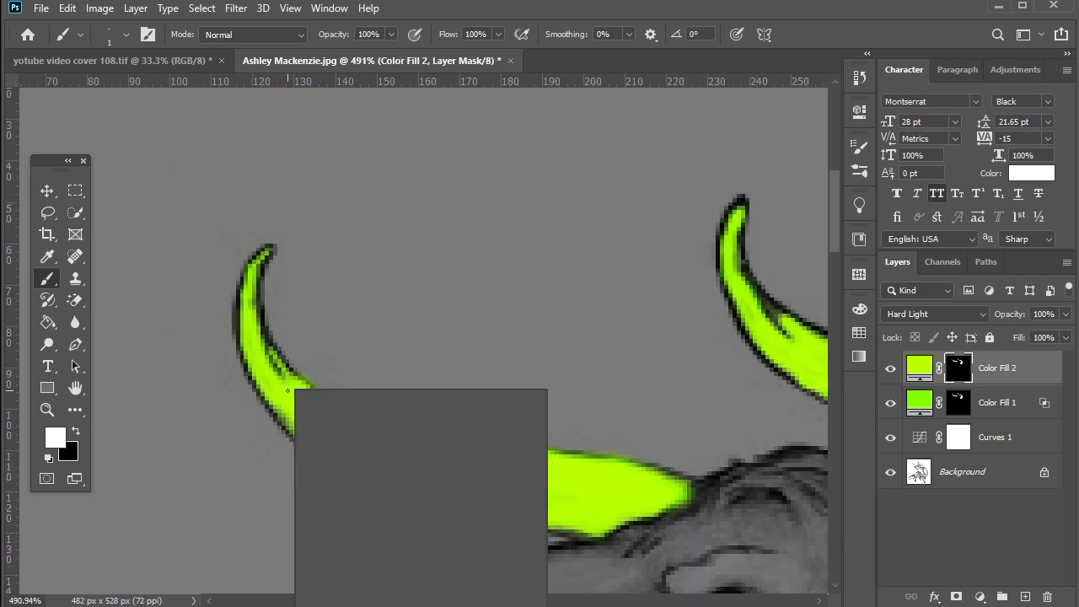
{"action": "left_click_drag", "start_coordinate": [458, 470], "coordinate": [505, 473]}
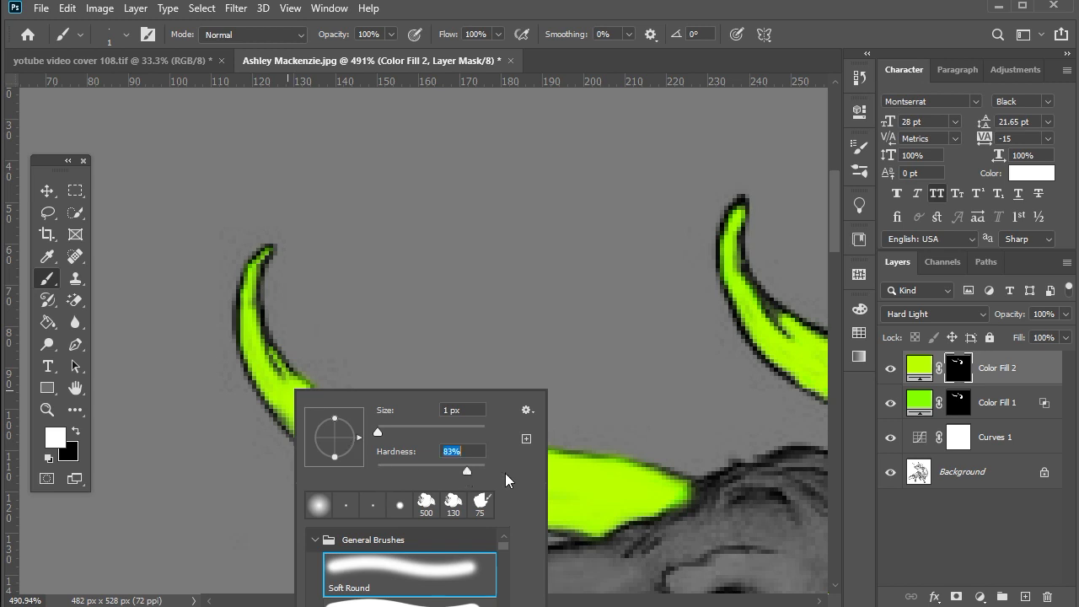
{"action": "left_click", "coordinate": [75, 430]}
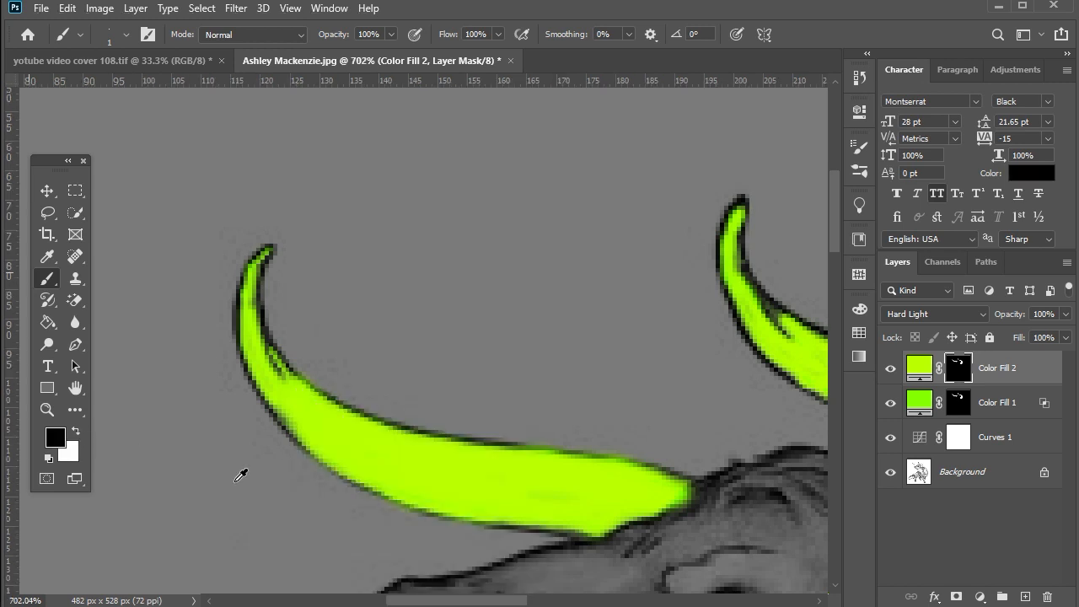
{"action": "scroll", "coordinate": [238, 476], "scroll_direction": "up", "scroll_amount": 2}
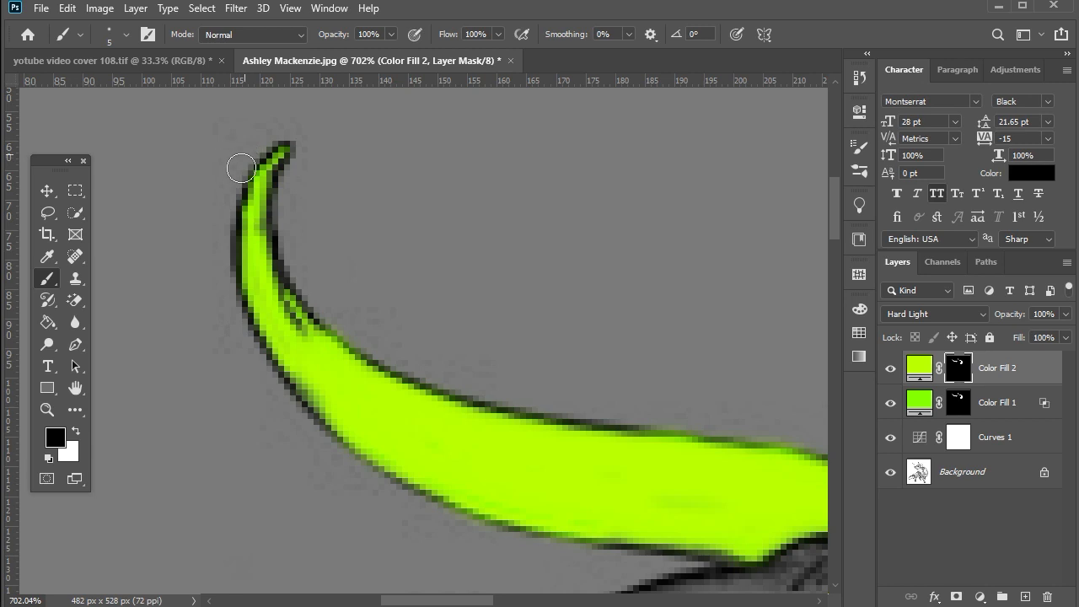
{"action": "mouse_move", "coordinate": [242, 329]}
{"action": "left_mouse_down"}
{"action": "mouse_move", "coordinate": [264, 382]}
{"action": "mouse_move", "coordinate": [308, 430]}
{"action": "mouse_move", "coordinate": [352, 468]}
{"action": "mouse_move", "coordinate": [306, 417]}
{"action": "mouse_move", "coordinate": [426, 508]}
{"action": "mouse_move", "coordinate": [515, 540]}
{"action": "mouse_move", "coordinate": [735, 573]}
{"action": "mouse_move", "coordinate": [789, 560]}
{"action": "left_mouse_up"}
{"action": "mouse_move", "coordinate": [280, 226]}
{"action": "left_mouse_down"}
{"action": "mouse_move", "coordinate": [337, 321]}
{"action": "mouse_move", "coordinate": [448, 379]}
{"action": "mouse_move", "coordinate": [773, 439]}
{"action": "left_mouse_up"}
Step: Trim the yellow-green overspill at the far horn's base and around the near horn's outline with the 5 px black brush
{"action": "scroll", "coordinate": [770, 427], "scroll_direction": "right", "scroll_amount": 10}
{"action": "mouse_move", "coordinate": [641, 436]}
{"action": "left_mouse_down"}
{"action": "mouse_move", "coordinate": [727, 466]}
{"action": "mouse_move", "coordinate": [765, 501]}
{"action": "mouse_move", "coordinate": [655, 554]}
{"action": "mouse_move", "coordinate": [451, 551]}
{"action": "mouse_move", "coordinate": [290, 504]}
{"action": "left_mouse_up"}
{"action": "scroll", "coordinate": [247, 302], "scroll_direction": "down", "scroll_amount": 5}
{"action": "scroll", "coordinate": [559, 430], "scroll_direction": "up", "scroll_amount": 5}
{"action": "mouse_move", "coordinate": [559, 429]}
{"action": "left_mouse_down"}
{"action": "mouse_move", "coordinate": [590, 430]}
{"action": "mouse_move", "coordinate": [666, 379]}
{"action": "left_mouse_up"}
{"action": "scroll", "coordinate": [405, 298], "scroll_direction": "up", "scroll_amount": 3}
{"action": "scroll", "coordinate": [667, 238], "scroll_direction": "right", "scroll_amount": 1}
{"action": "mouse_move", "coordinate": [666, 238]}
{"action": "left_mouse_down"}
{"action": "mouse_move", "coordinate": [710, 249]}
{"action": "mouse_move", "coordinate": [788, 338]}
{"action": "mouse_move", "coordinate": [812, 434]}
{"action": "mouse_move", "coordinate": [800, 509]}
{"action": "mouse_move", "coordinate": [757, 571]}
{"action": "mouse_move", "coordinate": [656, 592]}
{"action": "mouse_move", "coordinate": [568, 582]}
{"action": "mouse_move", "coordinate": [527, 456]}
{"action": "left_mouse_up"}
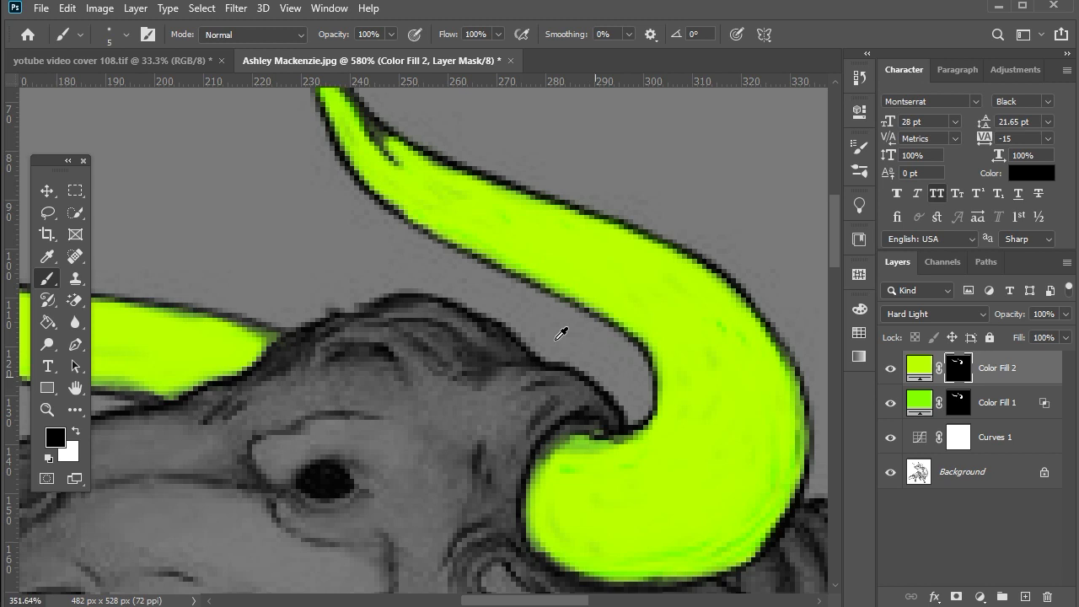
Step: Split Color Fill 2's Blend If black slider for the underlying layer to 0 / 68 in the blending options
{"action": "scroll", "coordinate": [512, 292], "scroll_direction": "down", "scroll_amount": 8}
{"action": "scroll", "coordinate": [518, 168], "scroll_direction": "up", "scroll_amount": 2}
{"action": "scroll", "coordinate": [523, 123], "scroll_direction": "up", "scroll_amount": 1}
{"action": "key", "text": "v"}
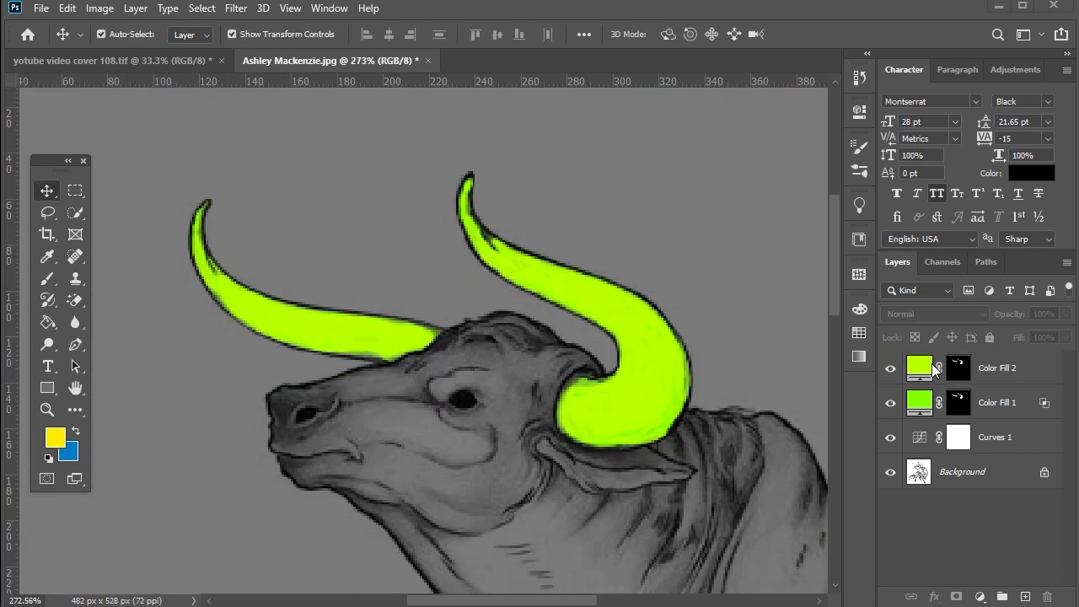
{"action": "left_click", "coordinate": [922, 368]}
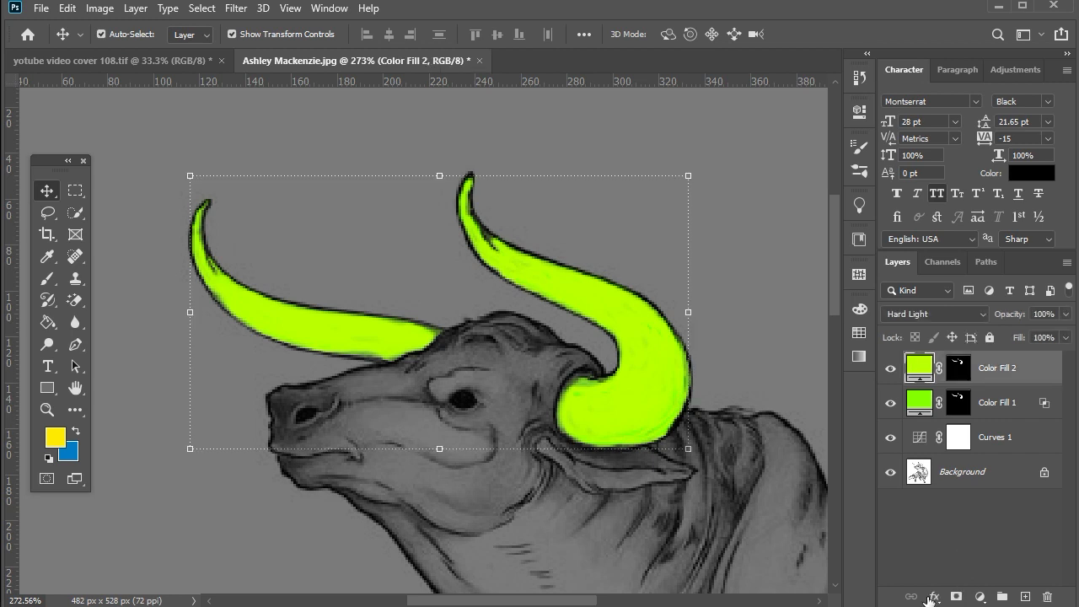
{"action": "left_click", "coordinate": [934, 596]}
{"action": "left_click", "coordinate": [948, 442]}
{"action": "left_click_drag", "start_coordinate": [659, 57], "coordinate": [850, 23]}
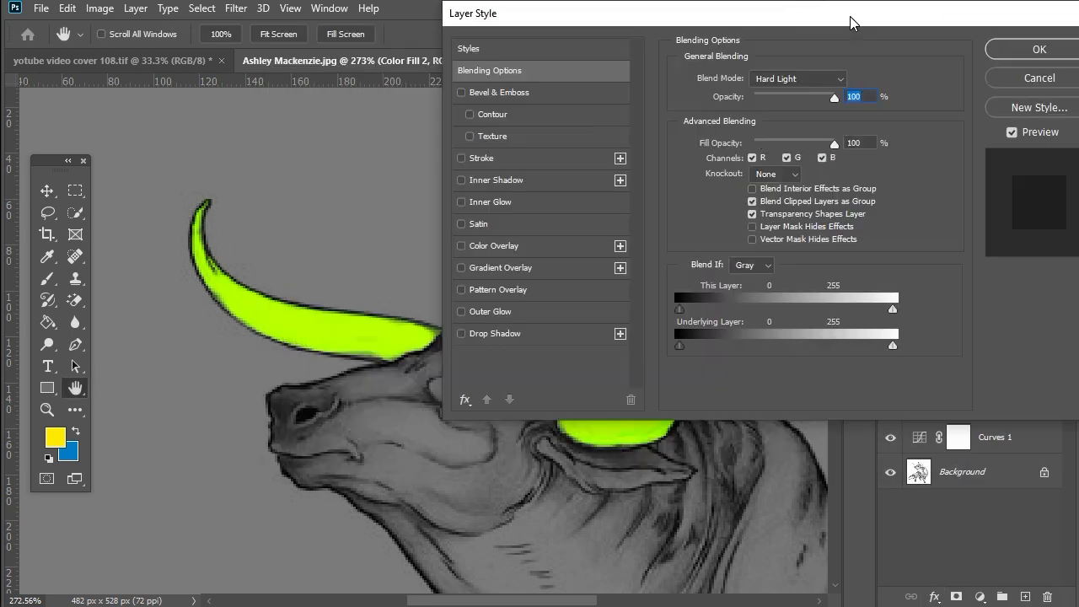
{"action": "left_click", "coordinate": [689, 352], "text": "alt"}
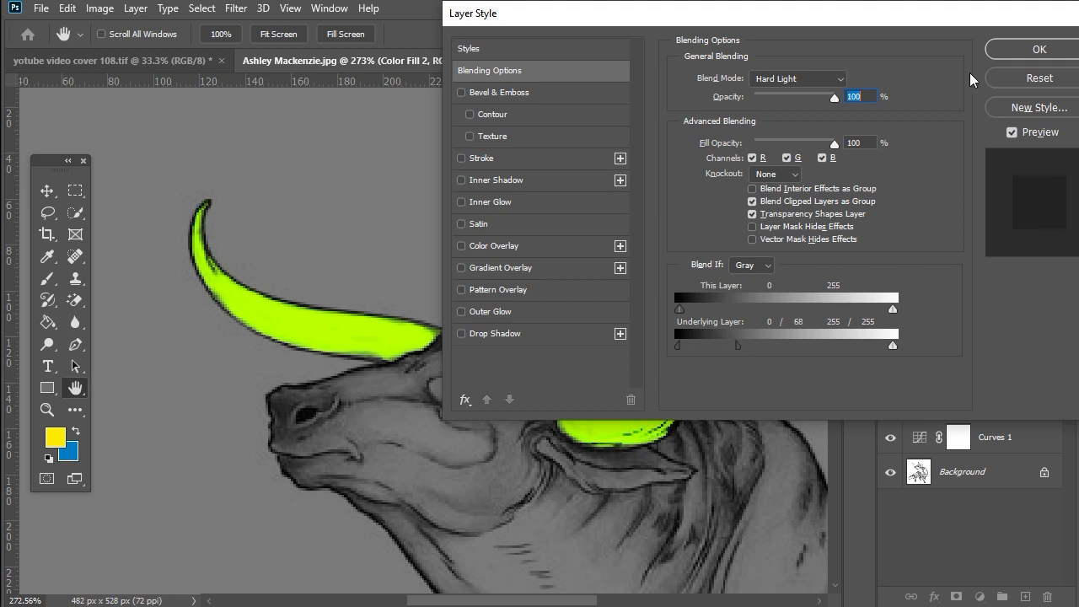
{"action": "left_click", "coordinate": [1040, 49]}
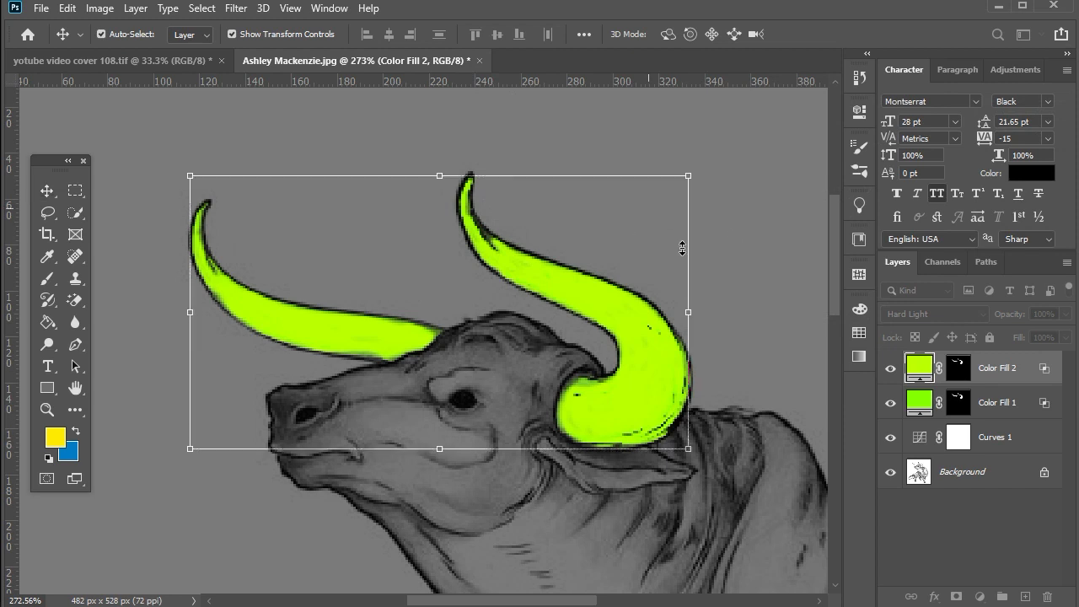
{"action": "scroll", "coordinate": [718, 255], "scroll_direction": "down", "scroll_amount": 2}
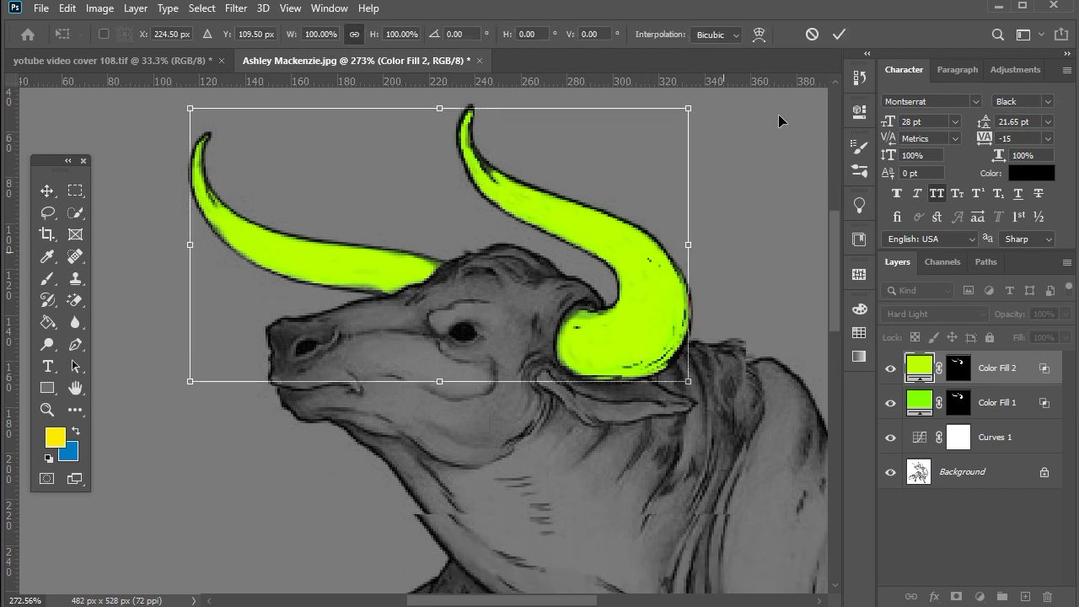
{"action": "left_click", "coordinate": [755, 221]}
Step: Add a solid color fill layer above Color Fill 2 with the color #5aff00
{"action": "scroll", "coordinate": [642, 204], "scroll_direction": "down", "scroll_amount": 3}
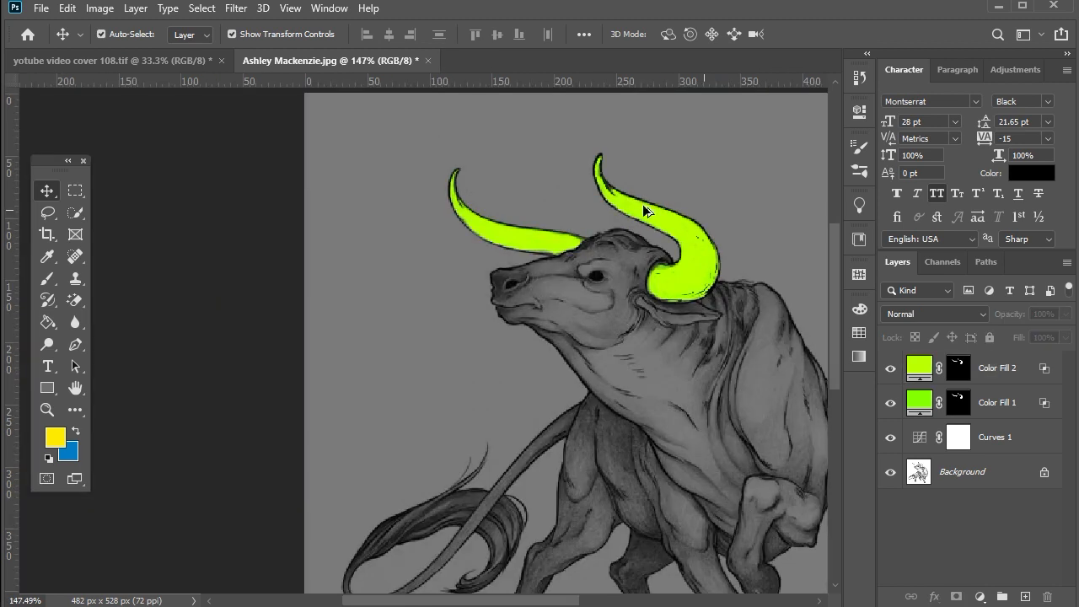
{"action": "scroll", "coordinate": [688, 262], "scroll_direction": "down", "scroll_amount": 2}
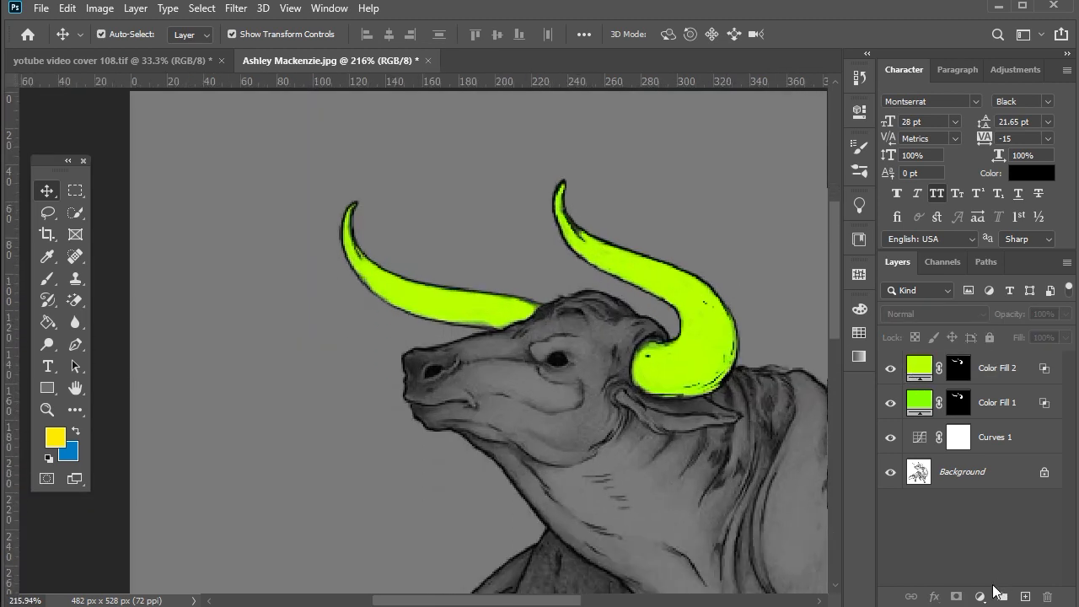
{"action": "left_click", "coordinate": [980, 596]}
{"action": "left_click", "coordinate": [976, 297]}
{"action": "type", "text": "5"}
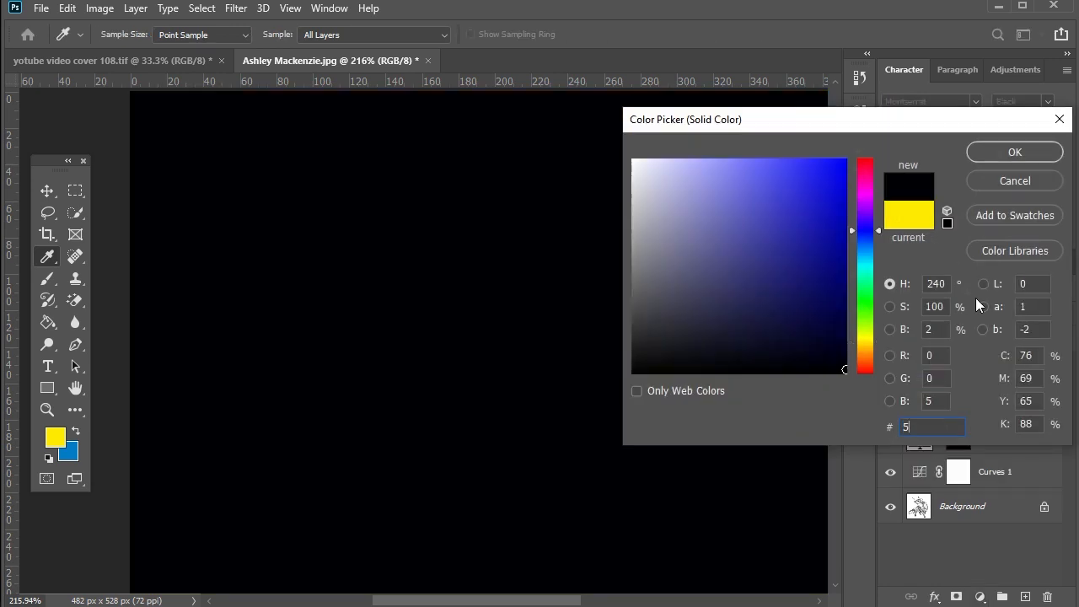
{"action": "type", "text": "aff00"}
{"action": "left_click", "coordinate": [995, 155]}
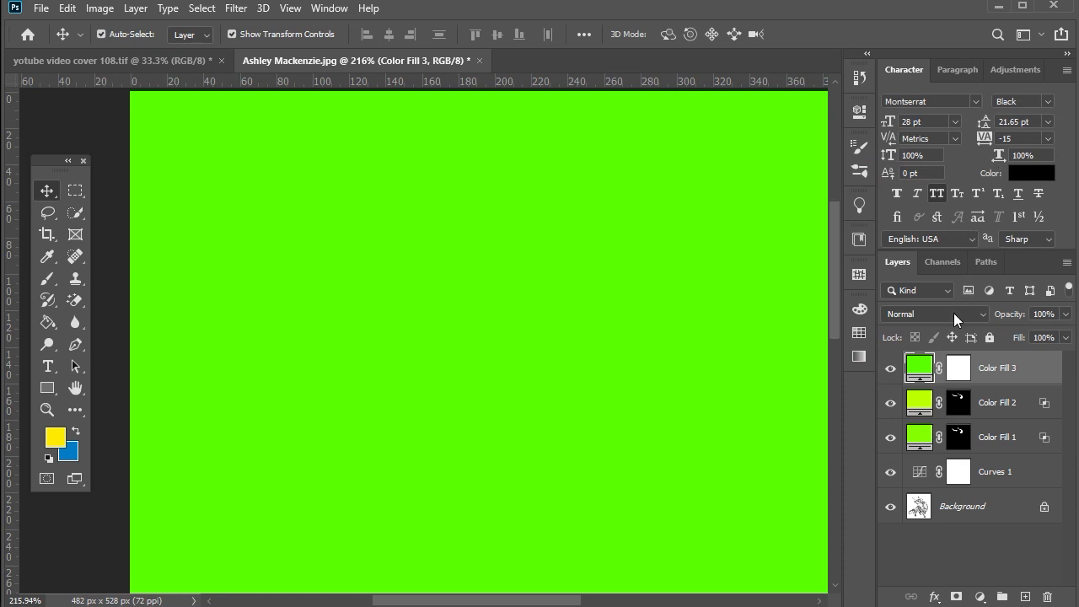
Step: Set the new green fill layer to Color Dodge and invert its mask to hide the color
{"action": "left_click", "coordinate": [953, 313]}
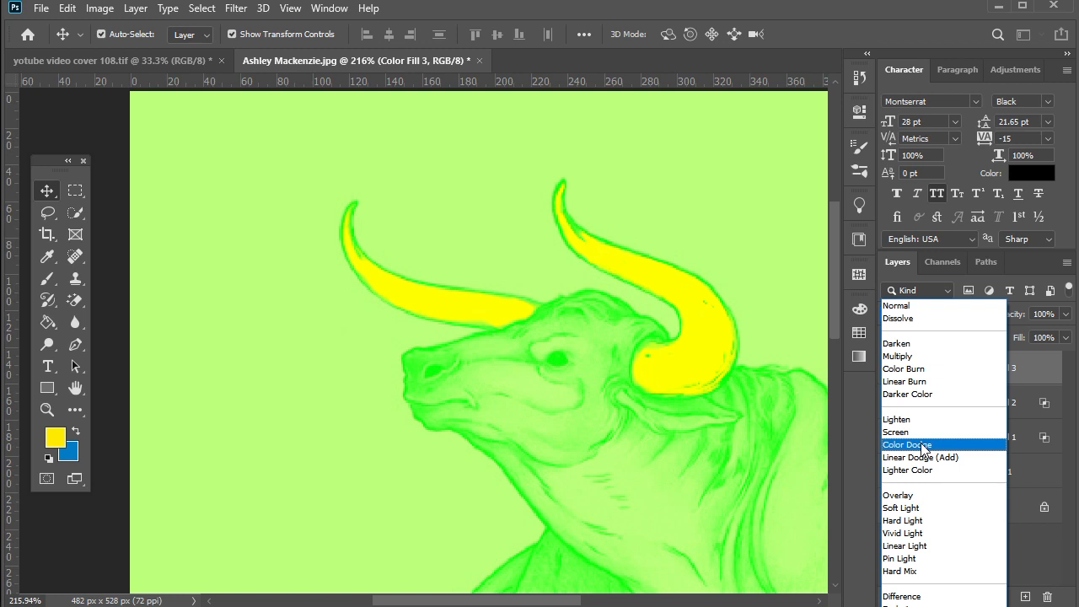
{"action": "left_click", "coordinate": [924, 447]}
{"action": "left_click", "coordinate": [960, 366]}
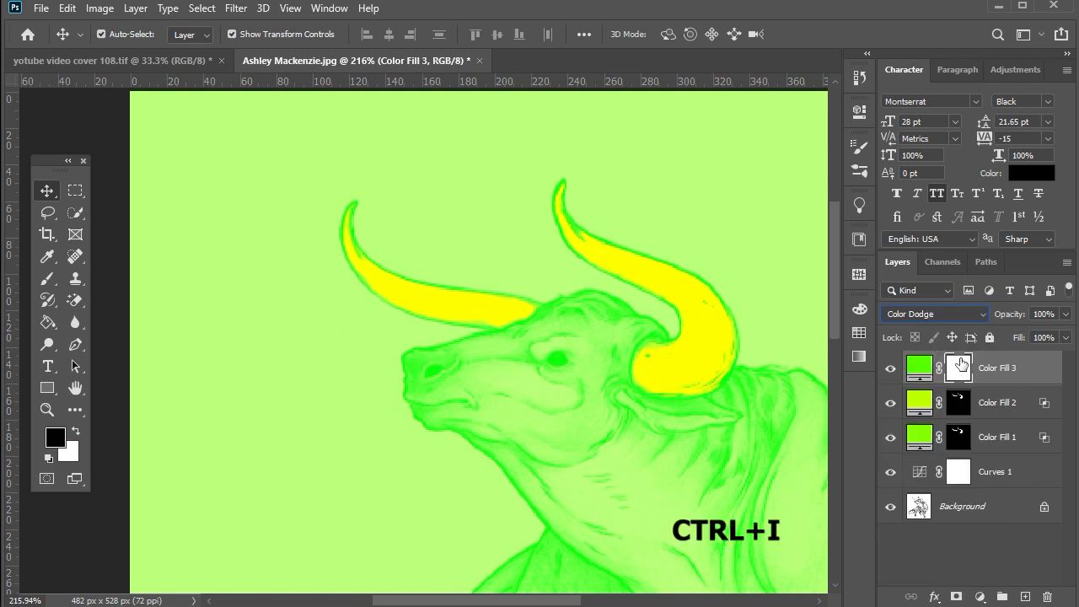
{"action": "key", "text": "ctrl+i"}
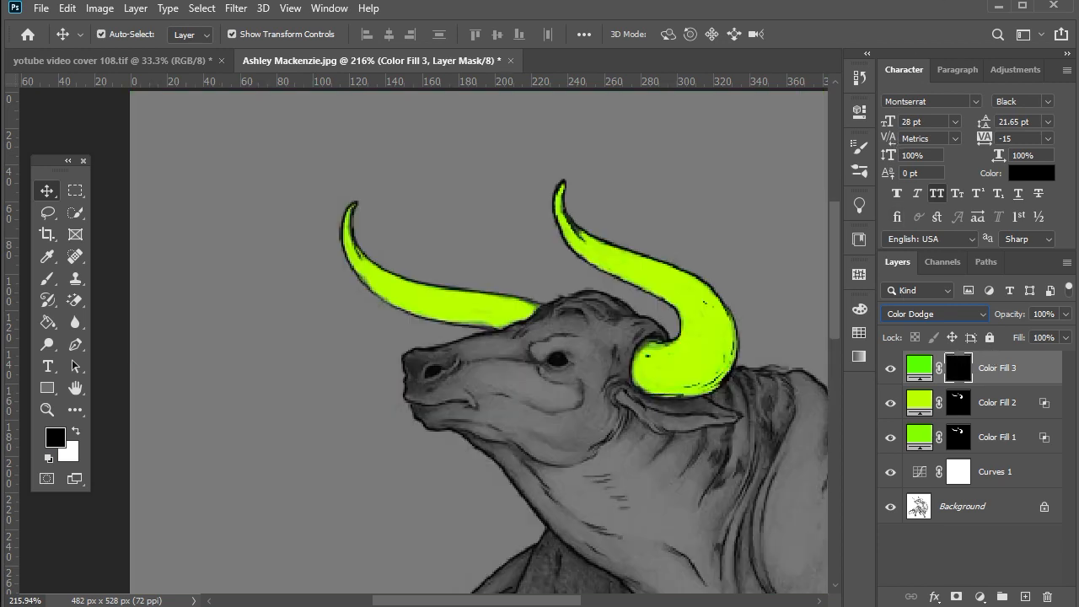
Step: Set up a soft 25 px white brush with 37% opacity and 49% flow for the Color Fill 3 mask
{"action": "left_click", "coordinate": [702, 363]}
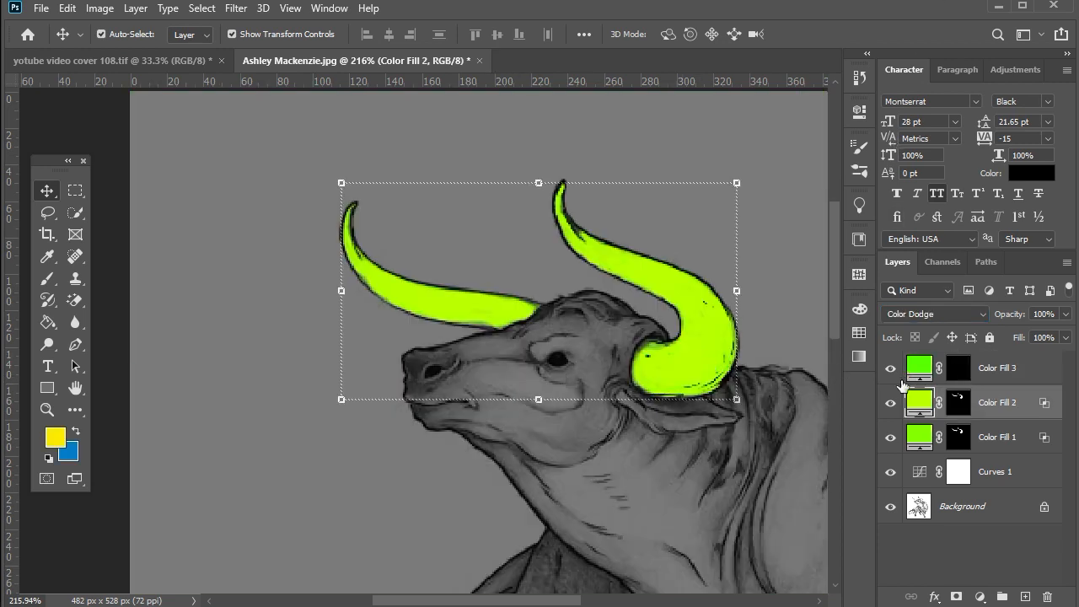
{"action": "key", "text": "alt+bracketright"}
{"action": "left_click", "coordinate": [48, 279]}
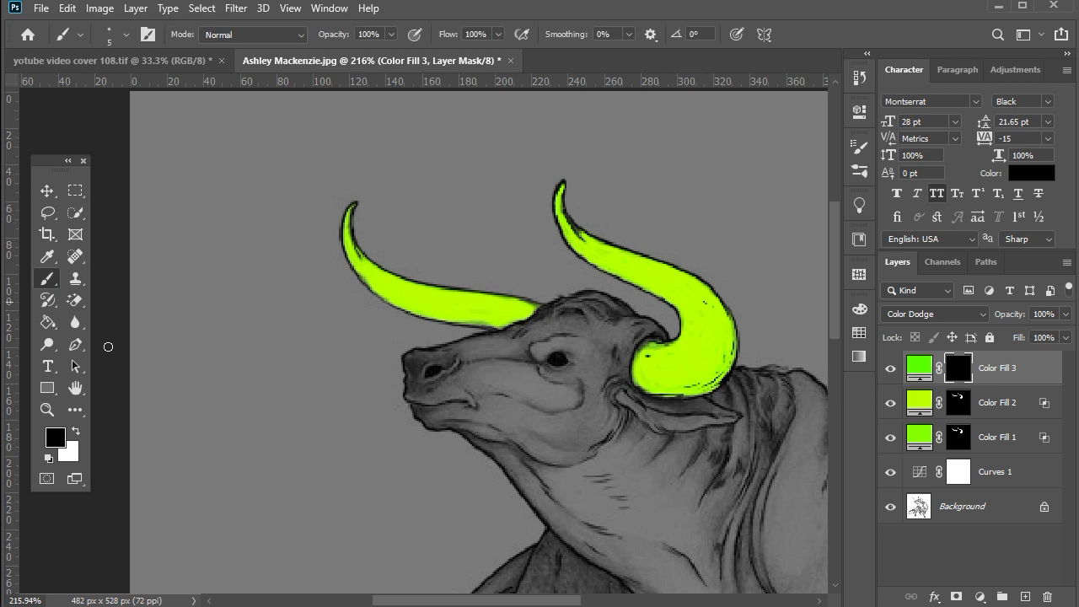
{"action": "left_click", "coordinate": [79, 434]}
{"action": "scroll", "coordinate": [684, 360], "scroll_direction": "up", "scroll_amount": 3}
{"action": "key", "text": "bracketright"}
{"action": "key", "text": "bracketright"}
{"action": "key", "text": "bracketright"}
{"action": "key", "text": "bracketright"}
{"action": "key", "text": "bracketright"}
{"action": "key", "text": "bracketright"}
{"action": "key", "text": "bracketright"}
{"action": "key", "text": "bracketright"}
{"action": "key", "text": "5"}
{"action": "key", "text": "2"}
{"action": "key", "text": "shift+6"}
{"action": "key", "text": "shift+4"}
{"action": "scroll", "coordinate": [662, 383], "scroll_direction": "down", "scroll_amount": 2}
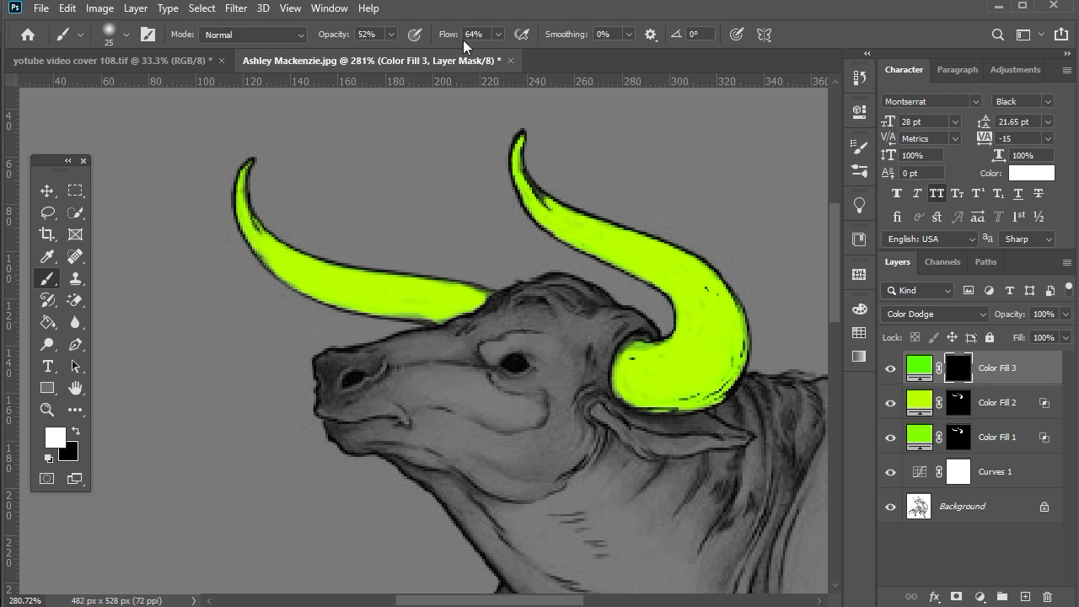
{"action": "left_click_drag", "start_coordinate": [446, 34], "coordinate": [425, 32]}
{"action": "left_click_drag", "start_coordinate": [345, 35], "coordinate": [332, 36]}
Step: Brush the Color Dodge glow over both horns from base to tip on the Color Fill 3 mask
{"action": "mouse_move", "coordinate": [650, 372]}
{"action": "left_mouse_down"}
{"action": "mouse_move", "coordinate": [682, 271]}
{"action": "mouse_move", "coordinate": [562, 229]}
{"action": "mouse_move", "coordinate": [516, 139]}
{"action": "left_mouse_up"}
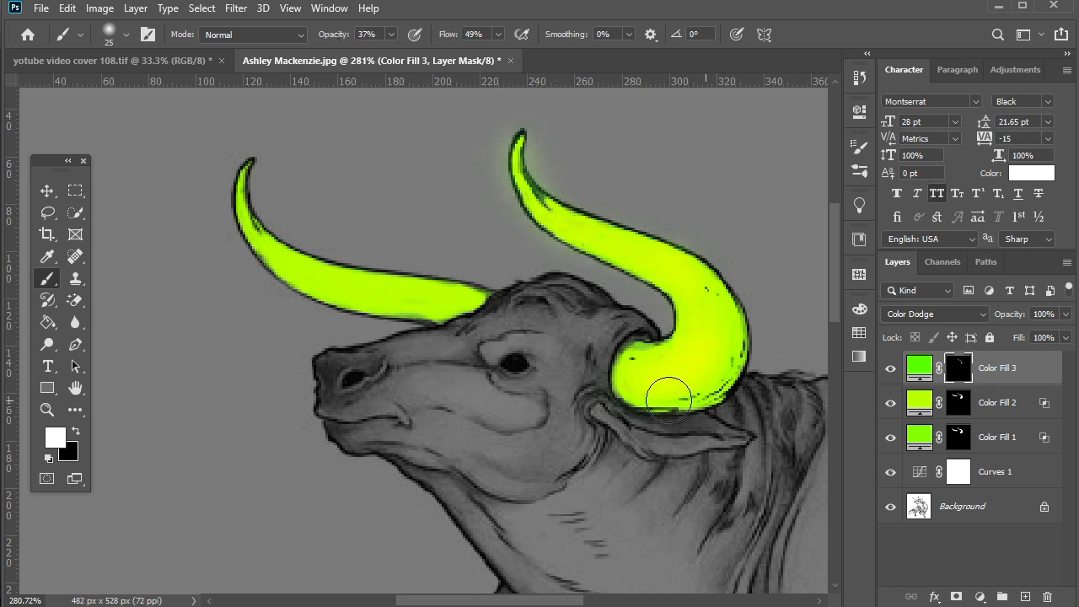
{"action": "mouse_move", "coordinate": [460, 297]}
{"action": "left_mouse_down"}
{"action": "mouse_move", "coordinate": [387, 290]}
{"action": "mouse_move", "coordinate": [231, 211]}
{"action": "left_mouse_up"}
{"action": "mouse_move", "coordinate": [438, 301]}
{"action": "left_mouse_down"}
{"action": "mouse_move", "coordinate": [286, 268]}
{"action": "mouse_move", "coordinate": [222, 174]}
{"action": "left_mouse_up"}
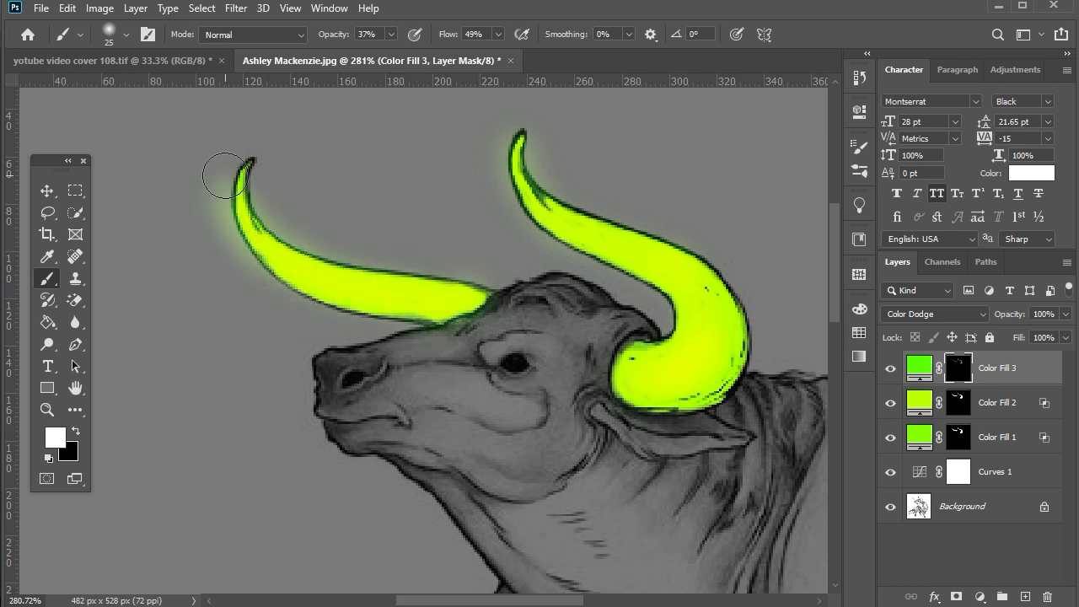
Step: Erase the glow spill around the near horn with a harder 9 px black brush at 100% opacity and flow
{"action": "right_click", "coordinate": [126, 262]}
{"action": "left_click", "coordinate": [75, 431]}
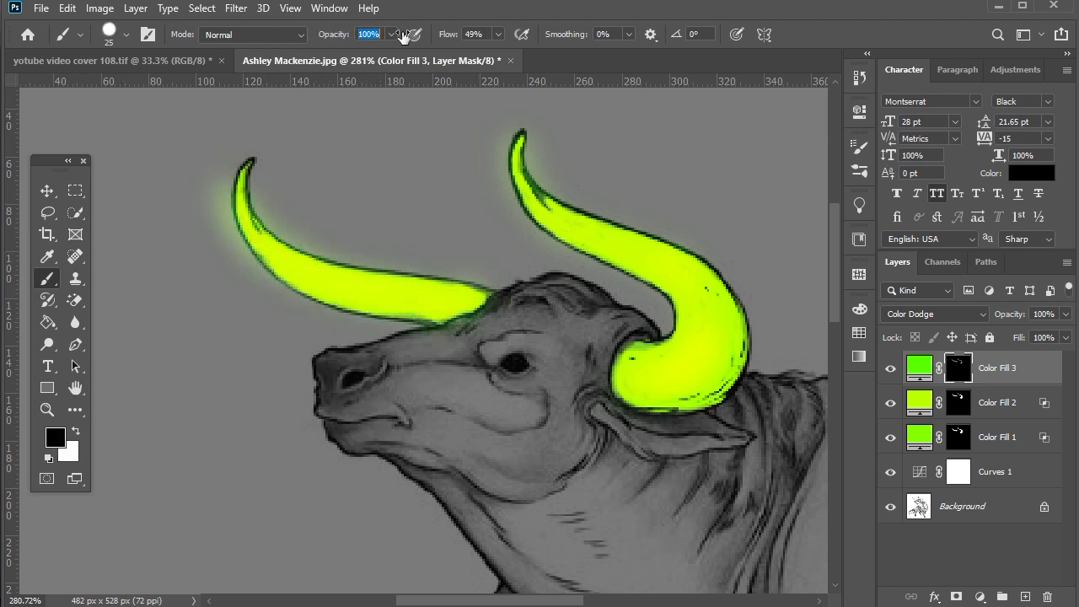
{"action": "left_click_drag", "start_coordinate": [527, 135], "coordinate": [559, 160]}
{"action": "key", "text": "bracketleft"}
{"action": "key", "text": "bracketleft"}
{"action": "key", "text": "bracketleft"}
{"action": "key", "text": "bracketleft"}
{"action": "key", "text": "bracketleft"}
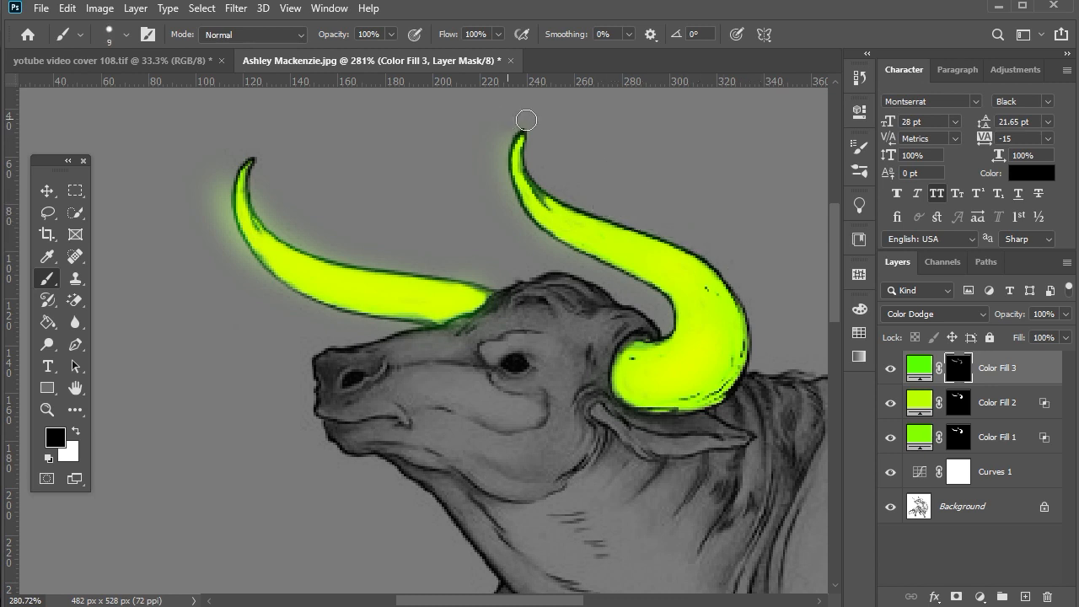
{"action": "mouse_move", "coordinate": [505, 165]}
{"action": "left_mouse_down"}
{"action": "mouse_move", "coordinate": [521, 215]}
{"action": "mouse_move", "coordinate": [569, 251]}
{"action": "left_mouse_up"}
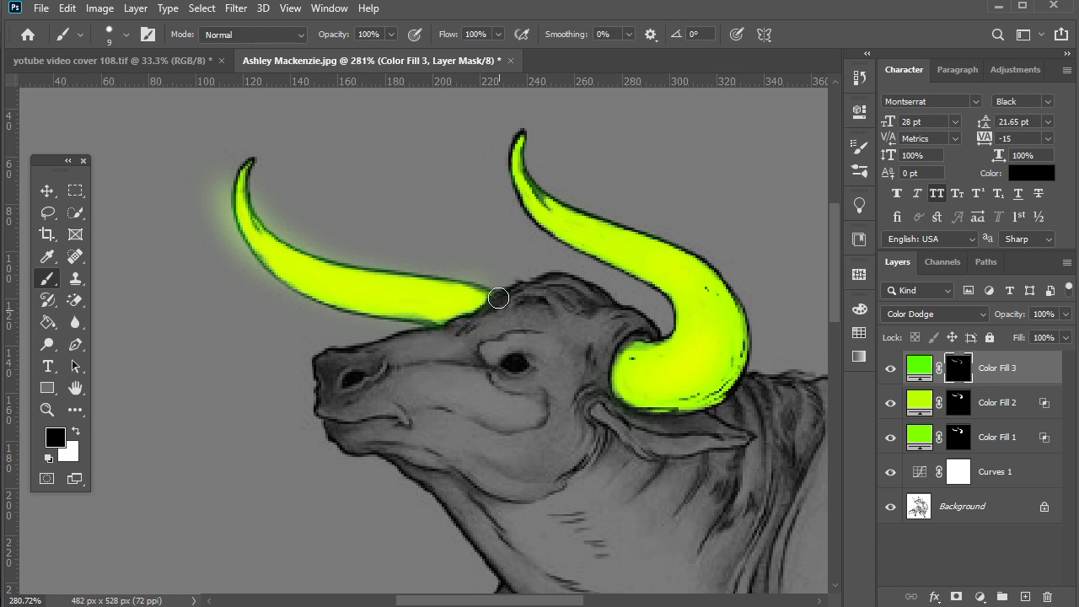
Step: Erase the glow spill above, outside and below the far horn with the 9 px black brush
{"action": "left_click_drag", "start_coordinate": [498, 297], "coordinate": [417, 265]}
{"action": "mouse_move", "coordinate": [311, 245]}
{"action": "left_mouse_down"}
{"action": "mouse_move", "coordinate": [257, 193]}
{"action": "mouse_move", "coordinate": [228, 216]}
{"action": "mouse_move", "coordinate": [235, 262]}
{"action": "left_mouse_up"}
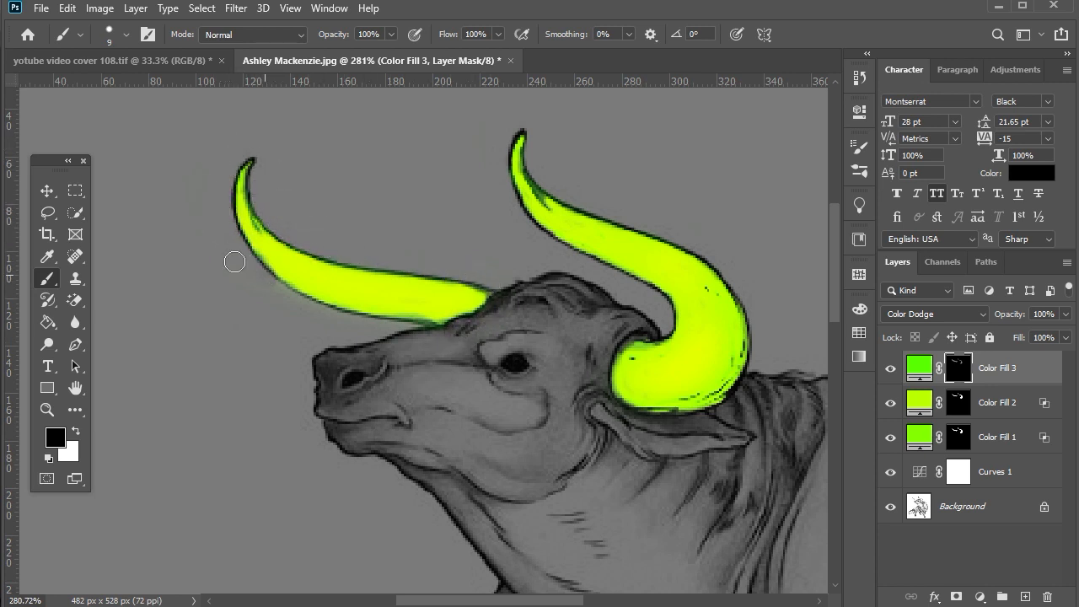
{"action": "left_click_drag", "start_coordinate": [293, 296], "coordinate": [399, 334]}
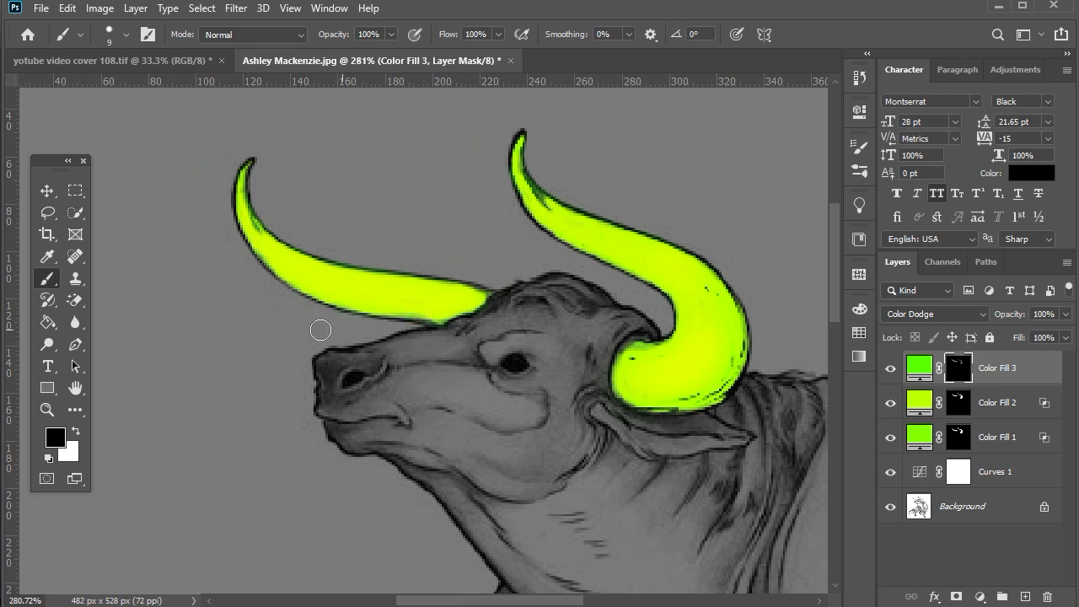
{"action": "key", "text": "v"}
Step: Shade the near horn's edges on the Color Fill 2 mask with a 15 px black brush at 38% opacity, lowering the flow to 13%
{"action": "scroll", "coordinate": [434, 190], "scroll_direction": "down", "scroll_amount": 3}
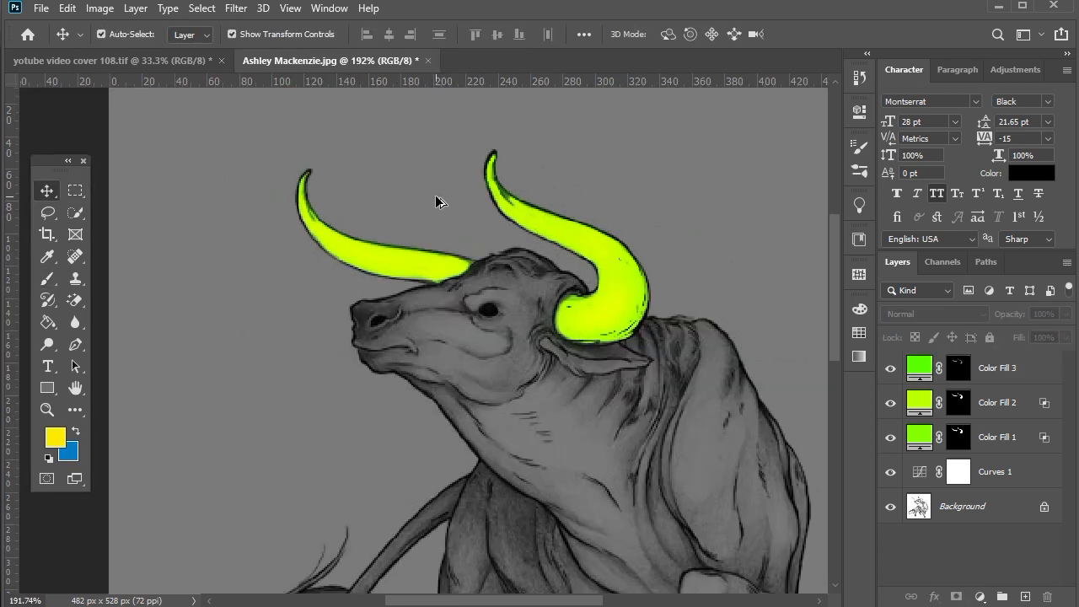
{"action": "scroll", "coordinate": [708, 472], "scroll_direction": "up", "scroll_amount": 2}
{"action": "left_click", "coordinate": [958, 402]}
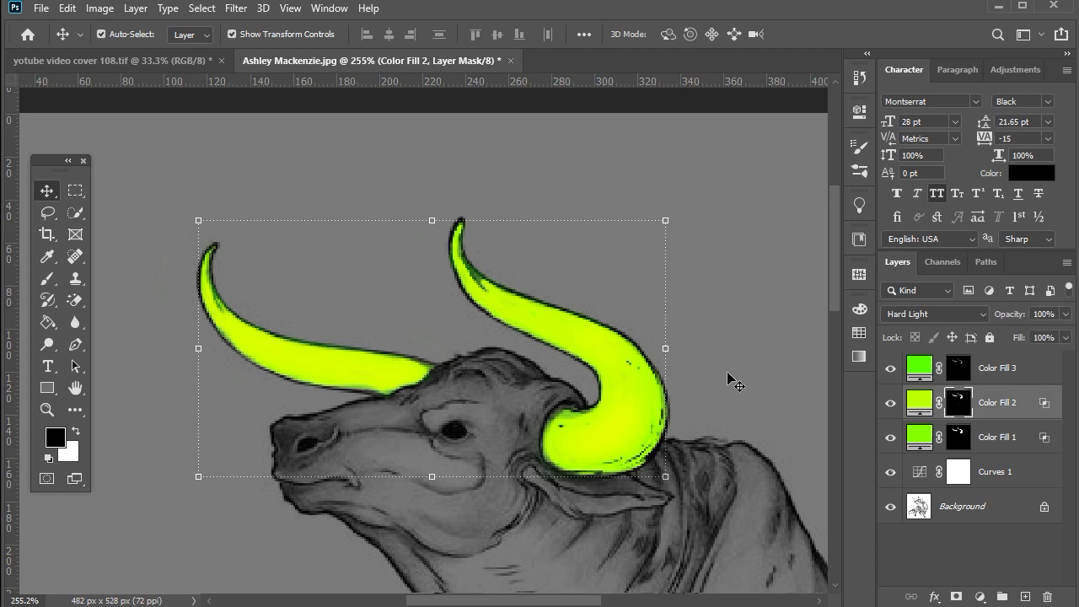
{"action": "left_click", "coordinate": [49, 279]}
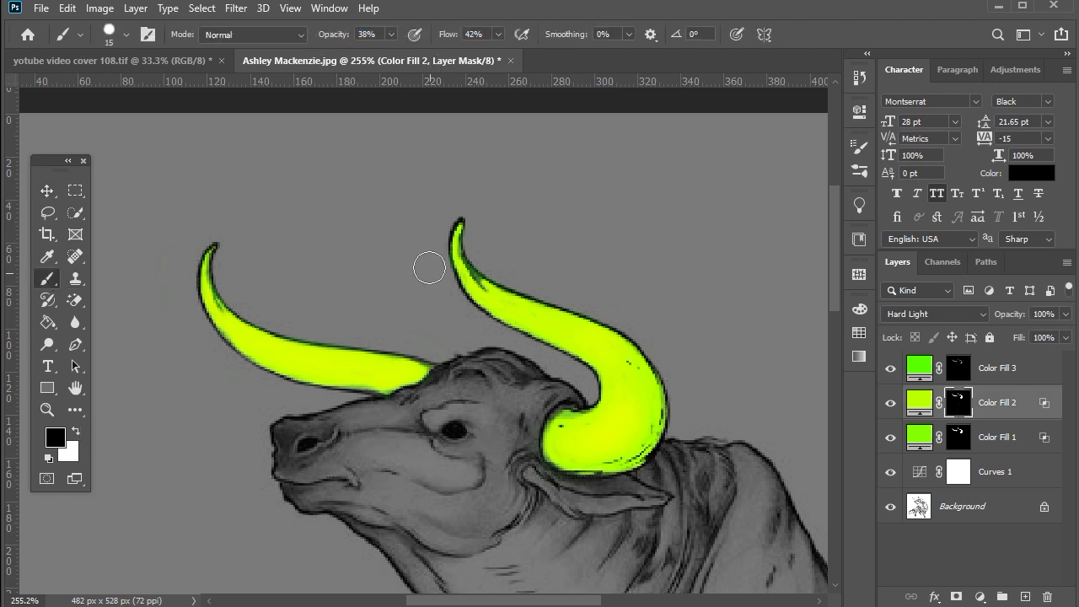
{"action": "mouse_move", "coordinate": [451, 292]}
{"action": "left_mouse_down"}
{"action": "mouse_move", "coordinate": [484, 330]}
{"action": "mouse_move", "coordinate": [516, 335]}
{"action": "left_mouse_up"}
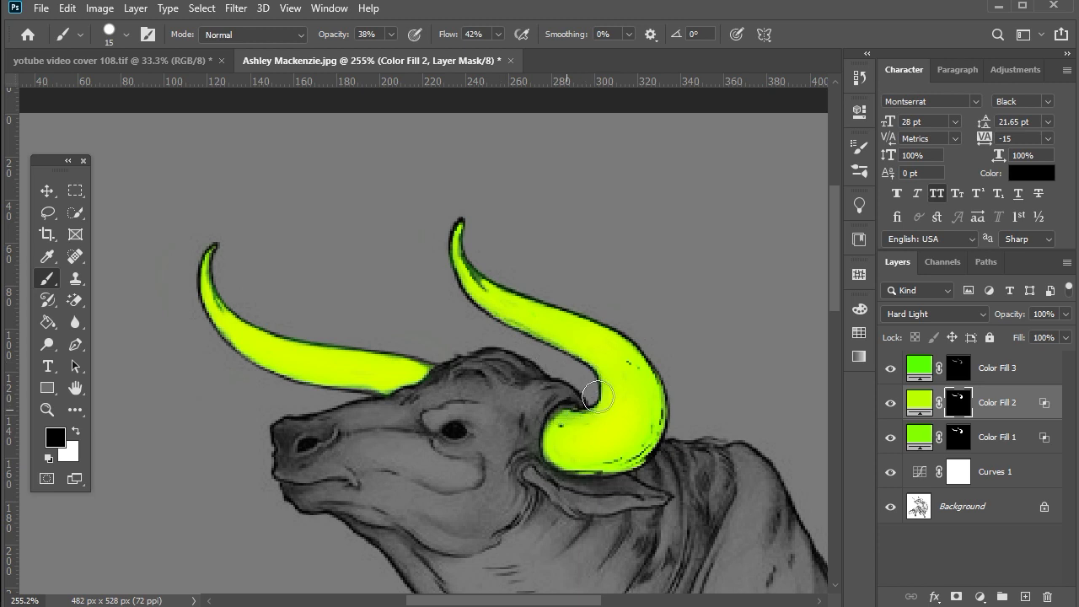
{"action": "mouse_move", "coordinate": [546, 297]}
{"action": "left_mouse_down"}
{"action": "mouse_move", "coordinate": [620, 345]}
{"action": "mouse_move", "coordinate": [652, 404]}
{"action": "mouse_move", "coordinate": [645, 461]}
{"action": "mouse_move", "coordinate": [557, 479]}
{"action": "left_mouse_up"}
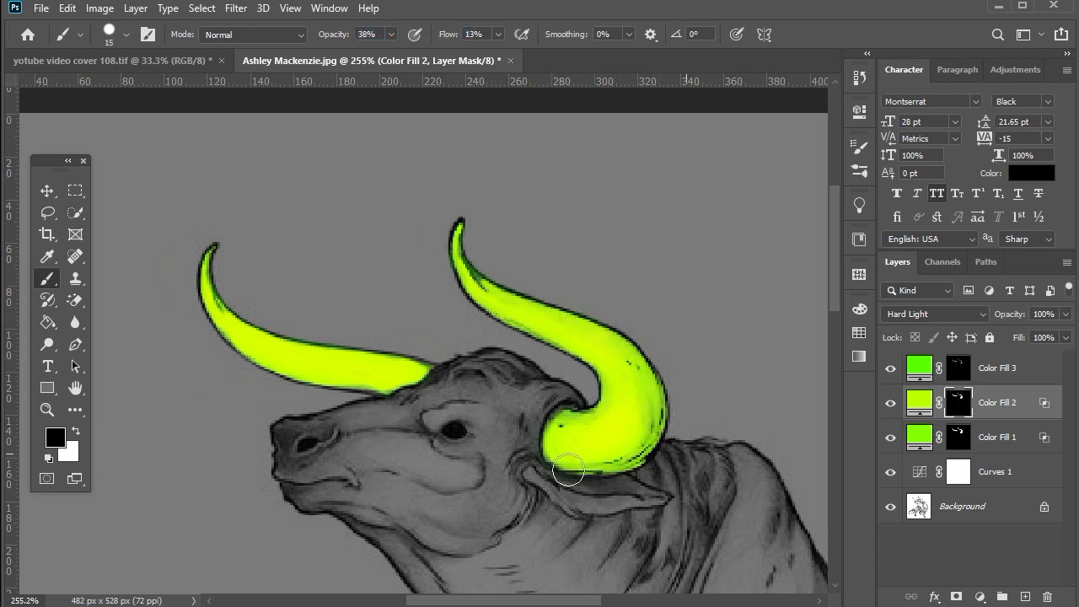
{"action": "key", "text": "x"}
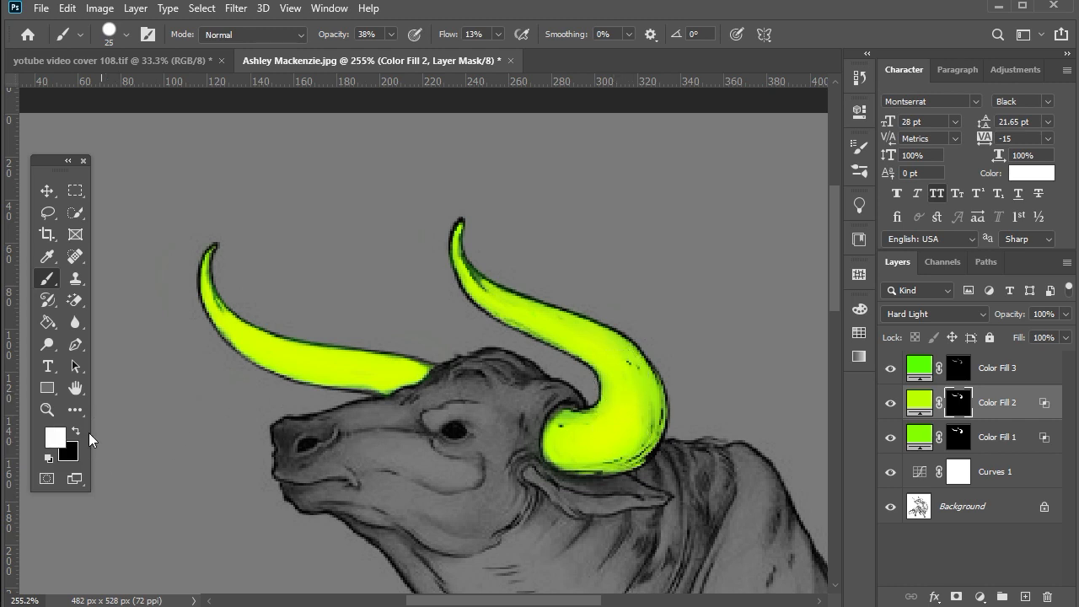
{"action": "key", "text": "x"}
{"action": "key", "text": "bracketleft"}
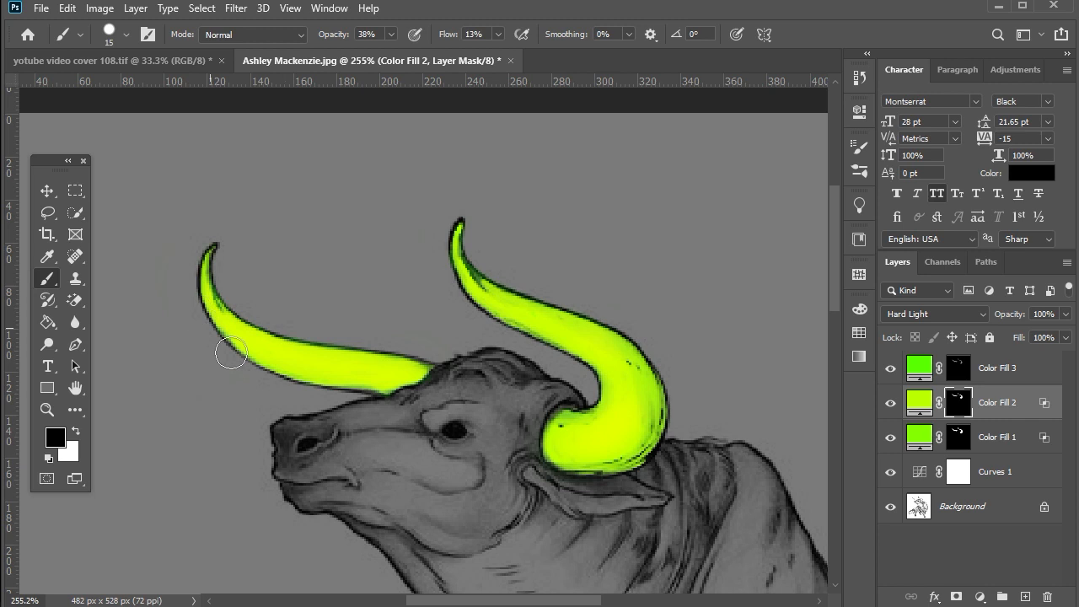
Step: Add a solid color fill layer above Color Fill 3 with the color 7eff00
{"action": "key", "text": "alt+bracketright"}
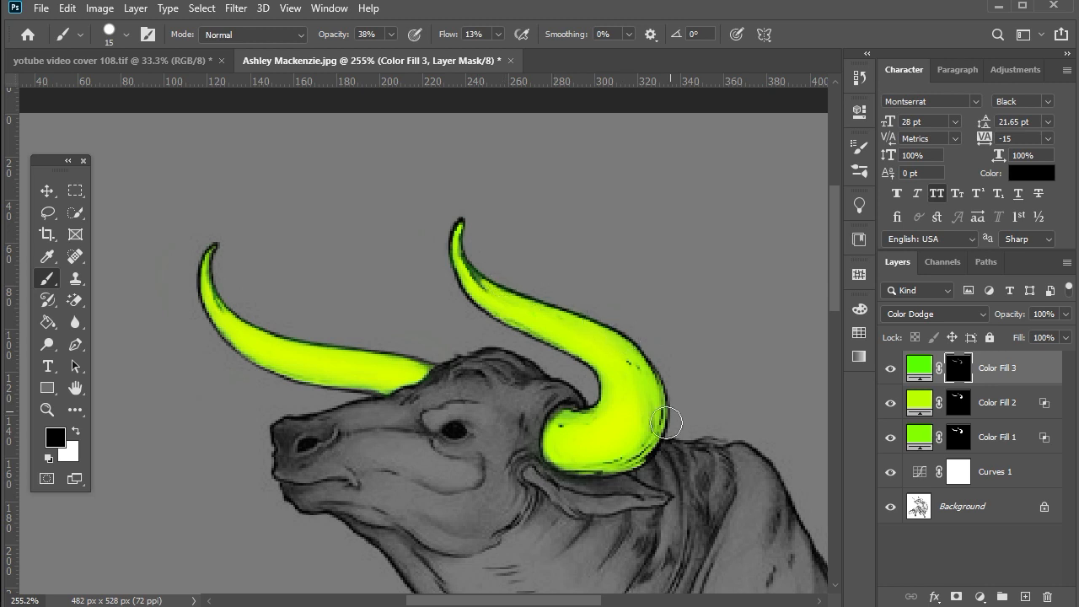
{"action": "left_click", "coordinate": [48, 191]}
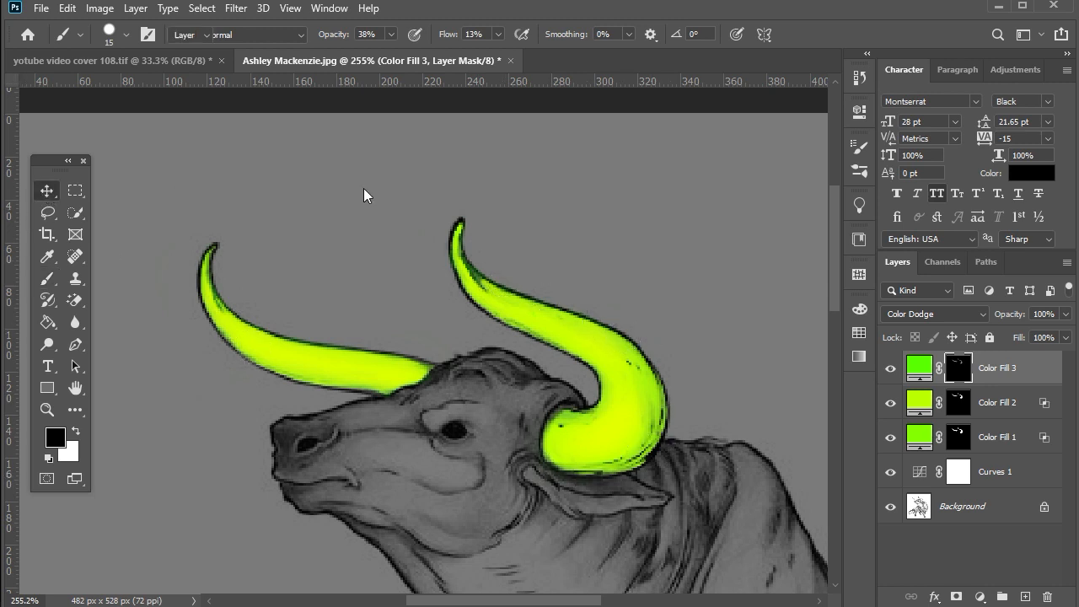
{"action": "left_click", "coordinate": [981, 597]}
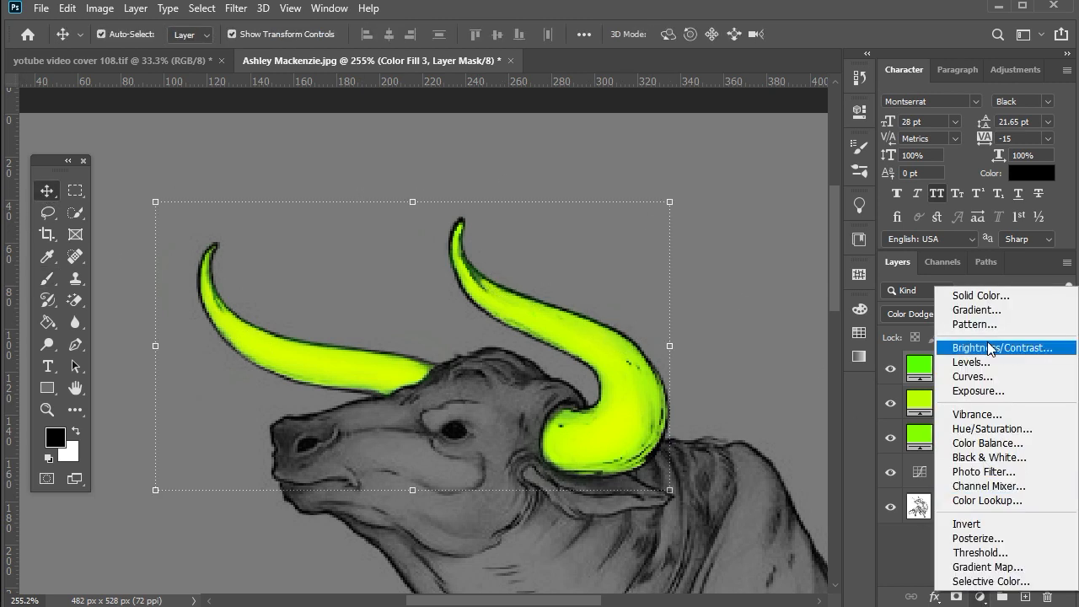
{"action": "left_click", "coordinate": [987, 293]}
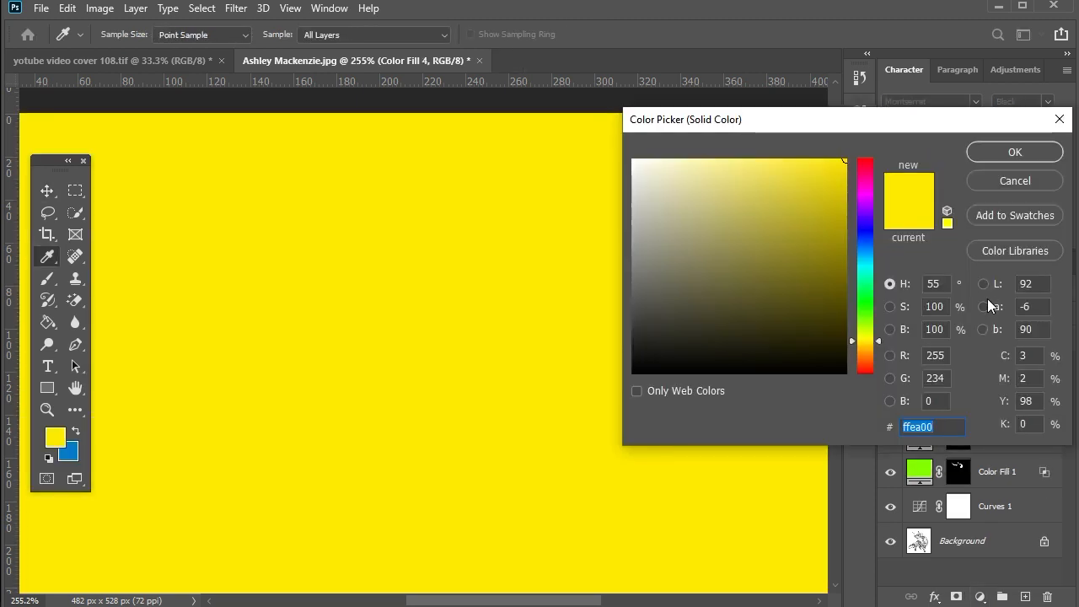
{"action": "type", "text": "7"}
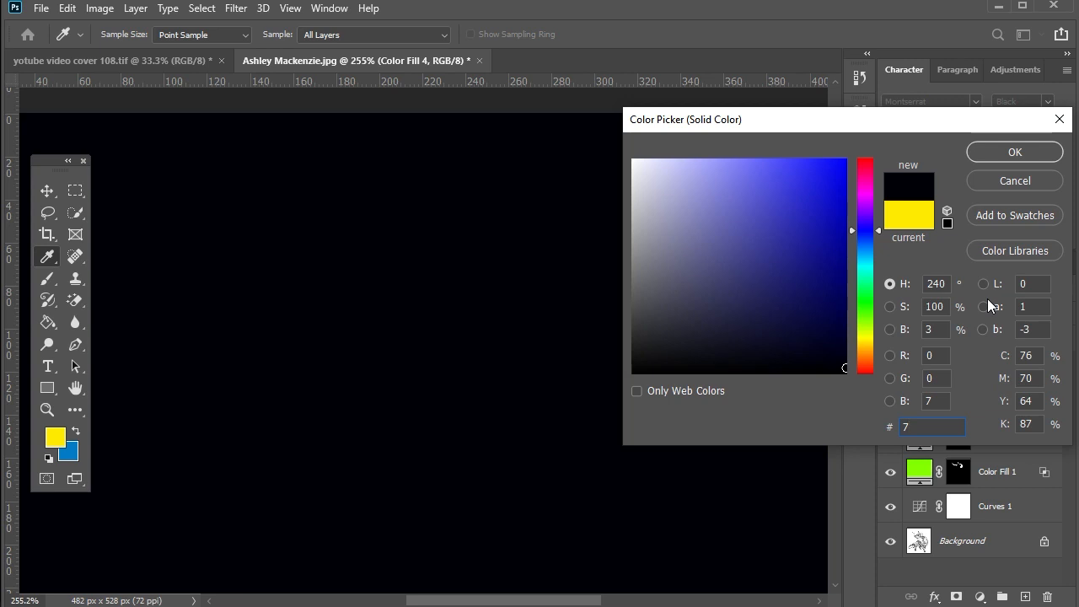
{"action": "type", "text": "eff00"}
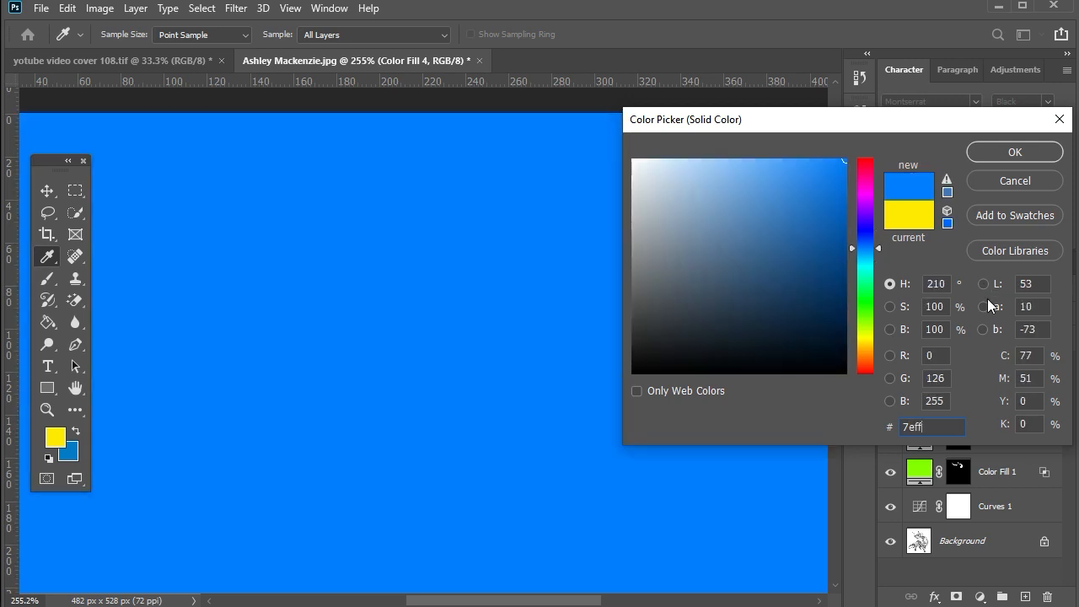
{"action": "key", "text": "Return"}
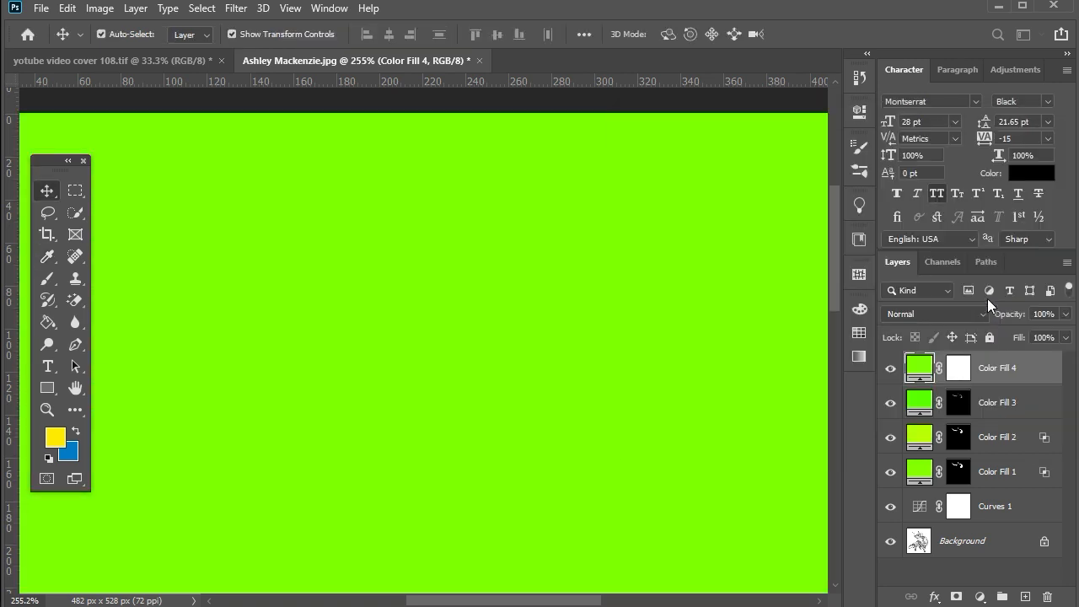
Step: Blend Color Fill 4 in Overlay mode and split the underlying layer's black Blend If slider to soften its effect on dark areas
{"action": "left_click", "coordinate": [941, 312]}
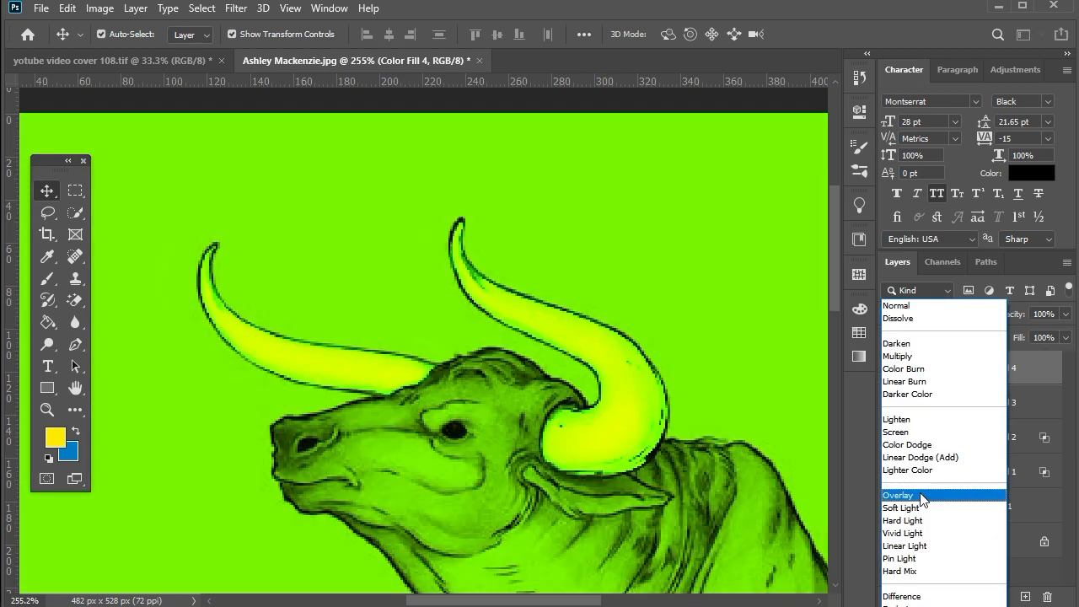
{"action": "left_click", "coordinate": [923, 495]}
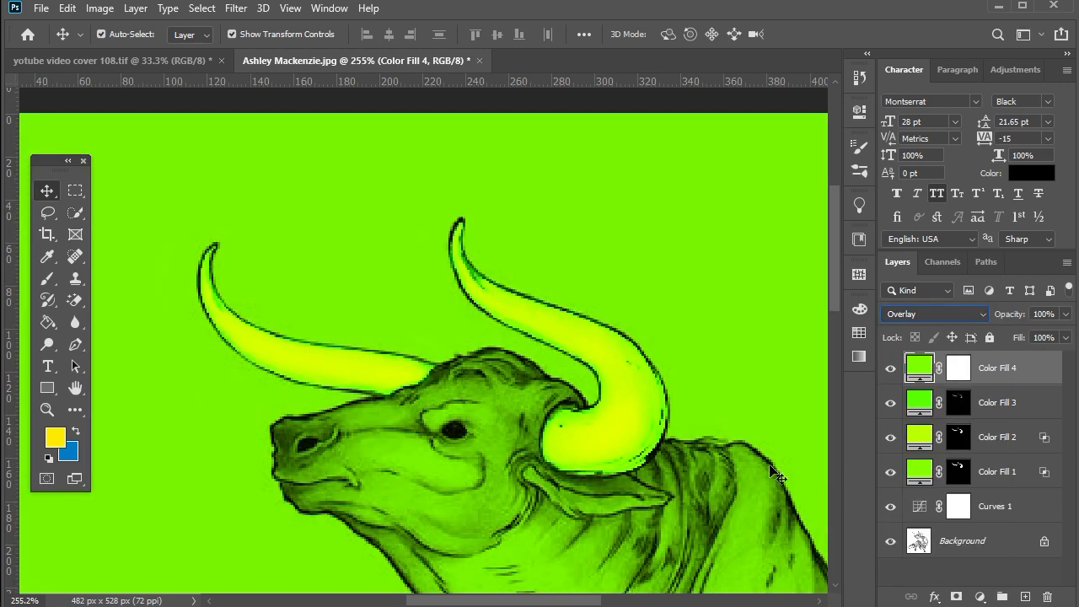
{"action": "left_click", "coordinate": [934, 596]}
{"action": "left_click", "coordinate": [925, 441]}
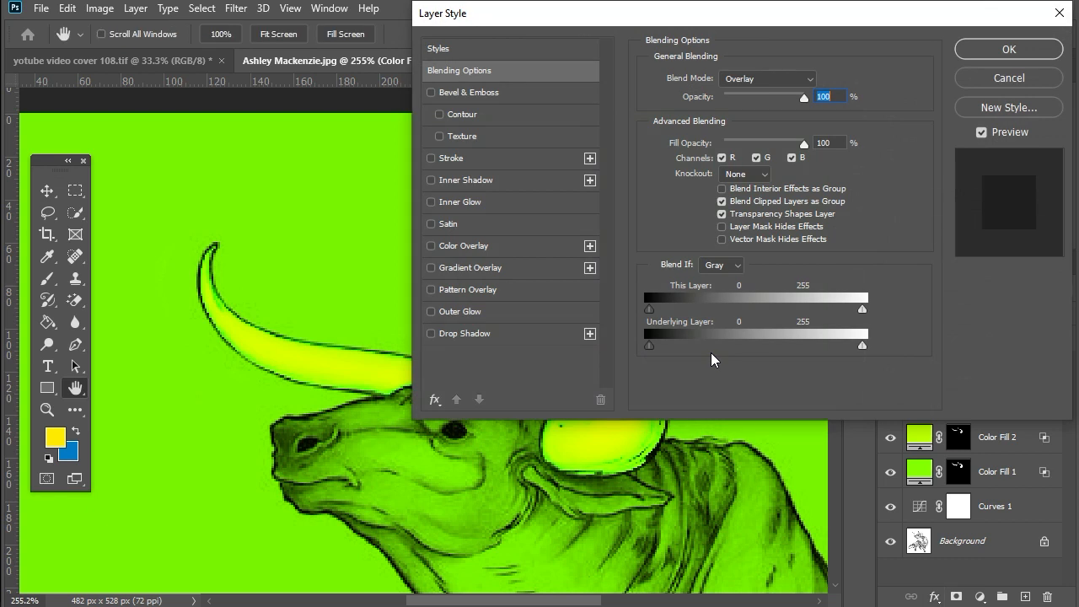
{"action": "left_click_drag", "start_coordinate": [654, 346], "coordinate": [766, 345]}
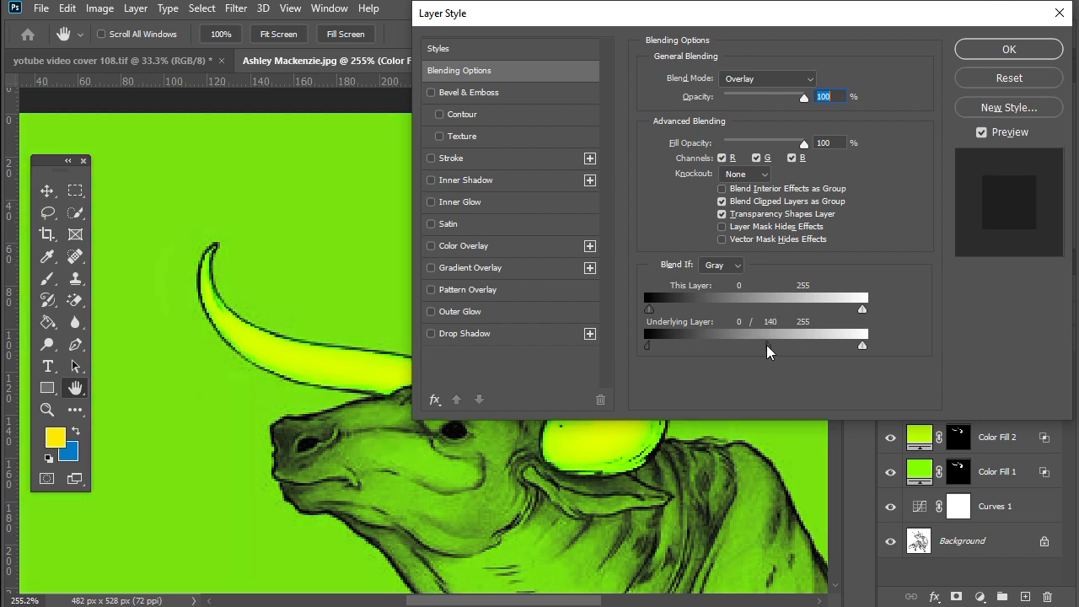
{"action": "left_click_drag", "start_coordinate": [739, 345], "coordinate": [720, 346]}
{"action": "left_click", "coordinate": [1010, 49]}
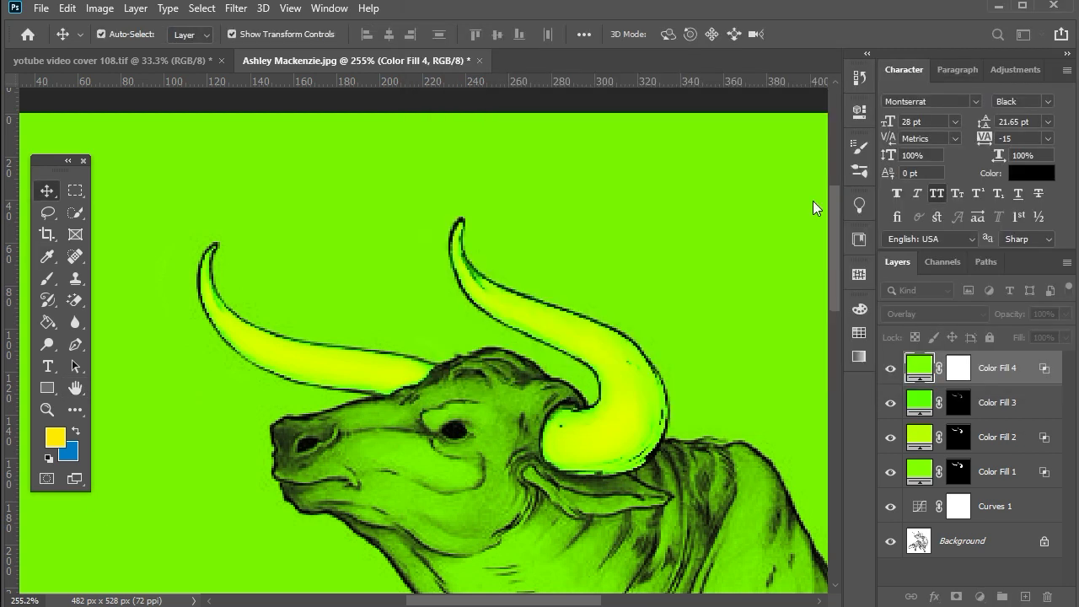
Step: Invert the Color Fill 4 mask to black and set up a white 30 px brush with 38% opacity and 29% flow
{"action": "left_click", "coordinate": [962, 368]}
{"action": "key", "text": "ctrl+i"}
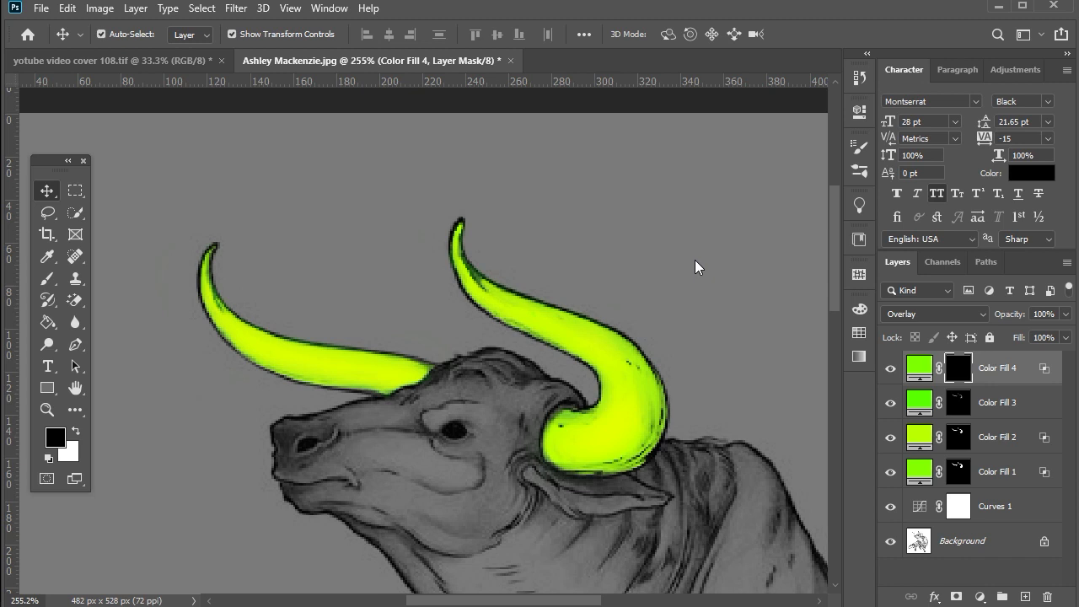
{"action": "left_click", "coordinate": [53, 276]}
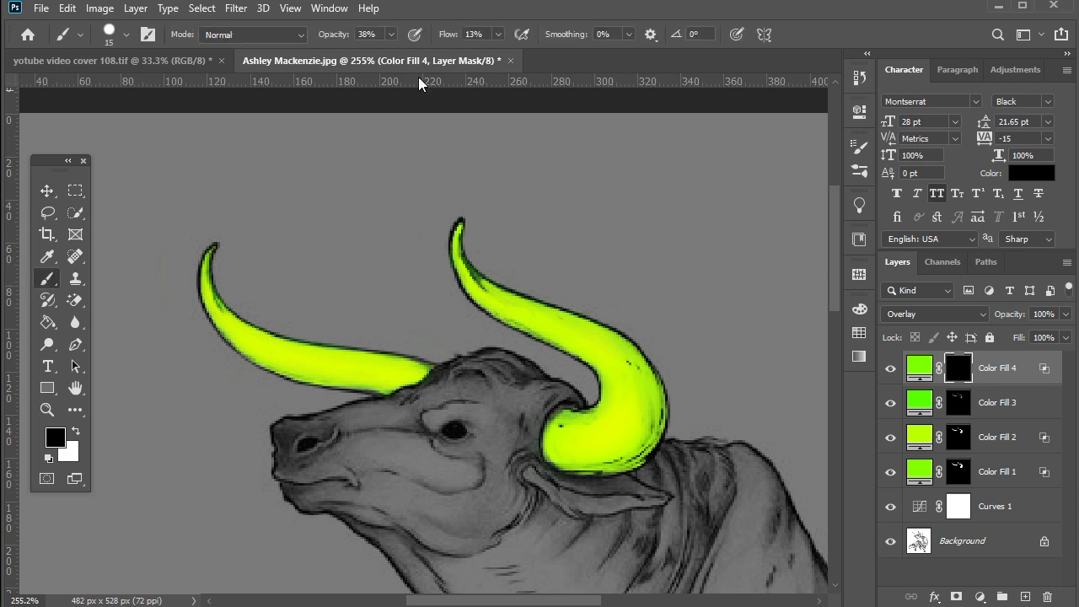
{"action": "left_click_drag", "start_coordinate": [450, 36], "coordinate": [463, 35]}
{"action": "left_click", "coordinate": [76, 431]}
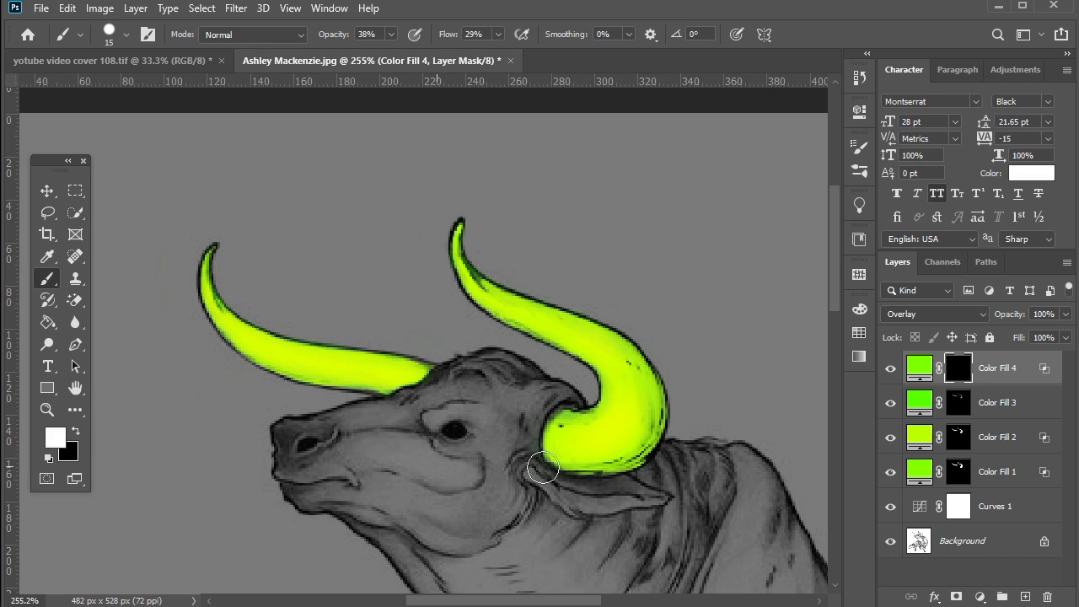
{"action": "key", "text": "bracketright"}
{"action": "key", "text": "bracketright"}
Step: Brush the horns' green glow over the bull's forehead, upper face and ear on the Color Fill 4 mask, lowering the 30 px brush's hardness
{"action": "mouse_move", "coordinate": [578, 418]}
{"action": "left_mouse_down"}
{"action": "mouse_move", "coordinate": [546, 418]}
{"action": "mouse_move", "coordinate": [575, 419]}
{"action": "mouse_move", "coordinate": [627, 456]}
{"action": "left_mouse_up"}
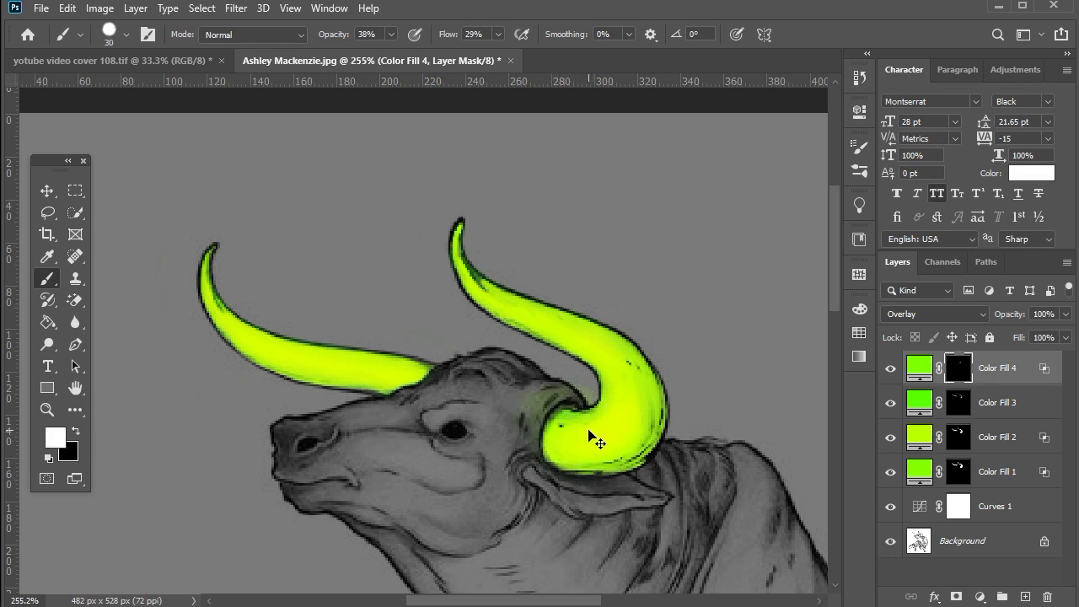
{"action": "right_click", "coordinate": [573, 424]}
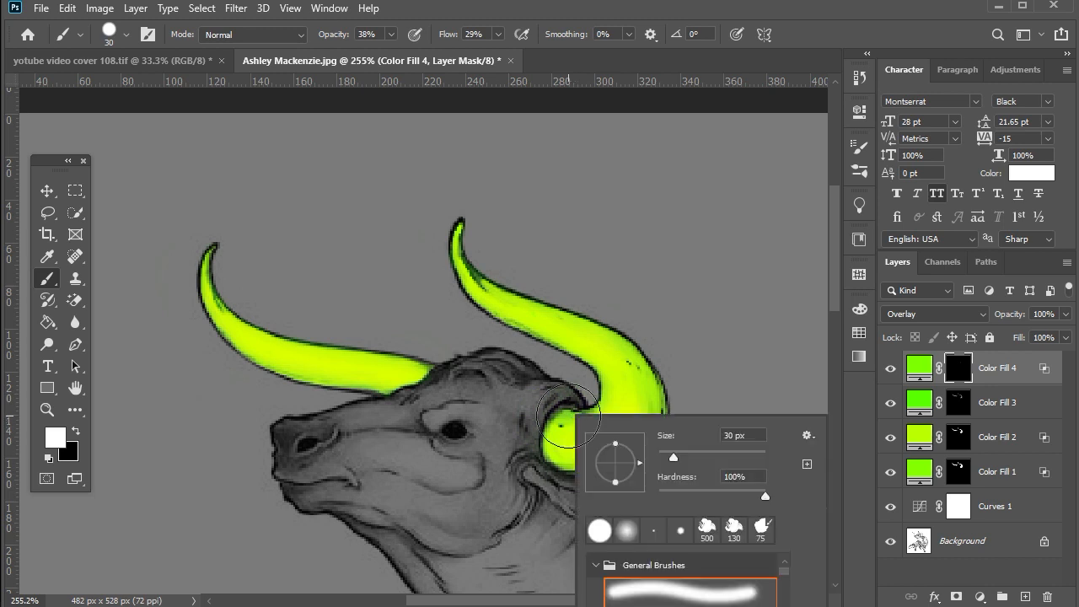
{"action": "left_click_drag", "start_coordinate": [671, 489], "coordinate": [646, 488]}
{"action": "key", "text": "Return"}
{"action": "mouse_move", "coordinate": [571, 430]}
{"action": "left_mouse_down"}
{"action": "mouse_move", "coordinate": [549, 415]}
{"action": "mouse_move", "coordinate": [552, 463]}
{"action": "mouse_move", "coordinate": [545, 410]}
{"action": "mouse_move", "coordinate": [563, 408]}
{"action": "mouse_move", "coordinate": [644, 476]}
{"action": "mouse_move", "coordinate": [590, 488]}
{"action": "mouse_move", "coordinate": [532, 448]}
{"action": "mouse_move", "coordinate": [668, 495]}
{"action": "mouse_move", "coordinate": [645, 472]}
{"action": "mouse_move", "coordinate": [535, 424]}
{"action": "mouse_move", "coordinate": [525, 394]}
{"action": "mouse_move", "coordinate": [423, 379]}
{"action": "mouse_move", "coordinate": [391, 388]}
{"action": "mouse_move", "coordinate": [367, 371]}
{"action": "mouse_move", "coordinate": [326, 394]}
{"action": "mouse_move", "coordinate": [380, 397]}
{"action": "mouse_move", "coordinate": [286, 393]}
{"action": "mouse_move", "coordinate": [437, 377]}
{"action": "mouse_move", "coordinate": [485, 361]}
{"action": "mouse_move", "coordinate": [513, 371]}
{"action": "mouse_move", "coordinate": [506, 394]}
{"action": "mouse_move", "coordinate": [479, 393]}
{"action": "mouse_move", "coordinate": [455, 415]}
{"action": "left_mouse_up"}
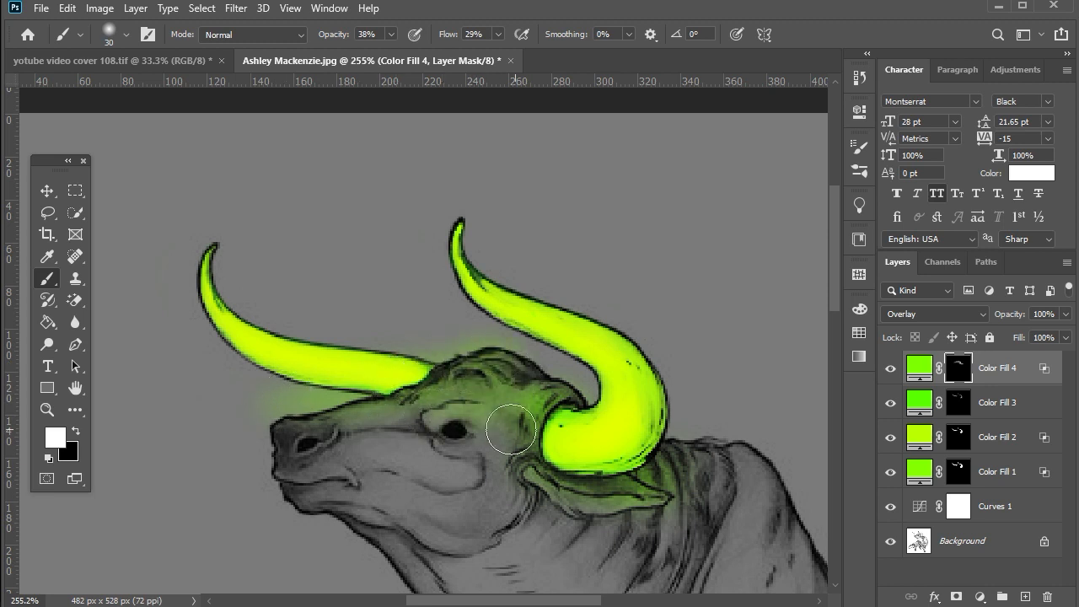
Step: Erase the green spill between the far horn and the muzzle with a 5 px black brush at 100% opacity and flow
{"action": "left_click", "coordinate": [75, 431]}
{"action": "left_click_drag", "start_coordinate": [447, 40], "coordinate": [475, 112]}
{"action": "right_click", "coordinate": [475, 112]}
{"action": "double_click", "coordinate": [557, 301]}
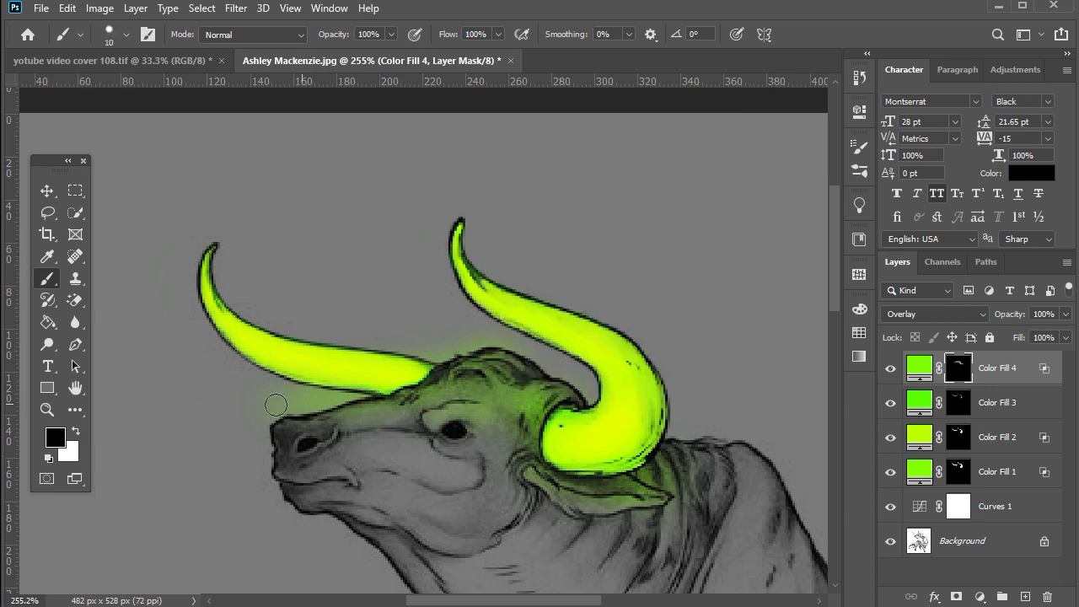
{"action": "scroll", "coordinate": [287, 397], "scroll_direction": "up", "scroll_amount": 3}
{"action": "key", "text": "bracketleft"}
{"action": "scroll", "coordinate": [253, 394], "scroll_direction": "up", "scroll_amount": 2}
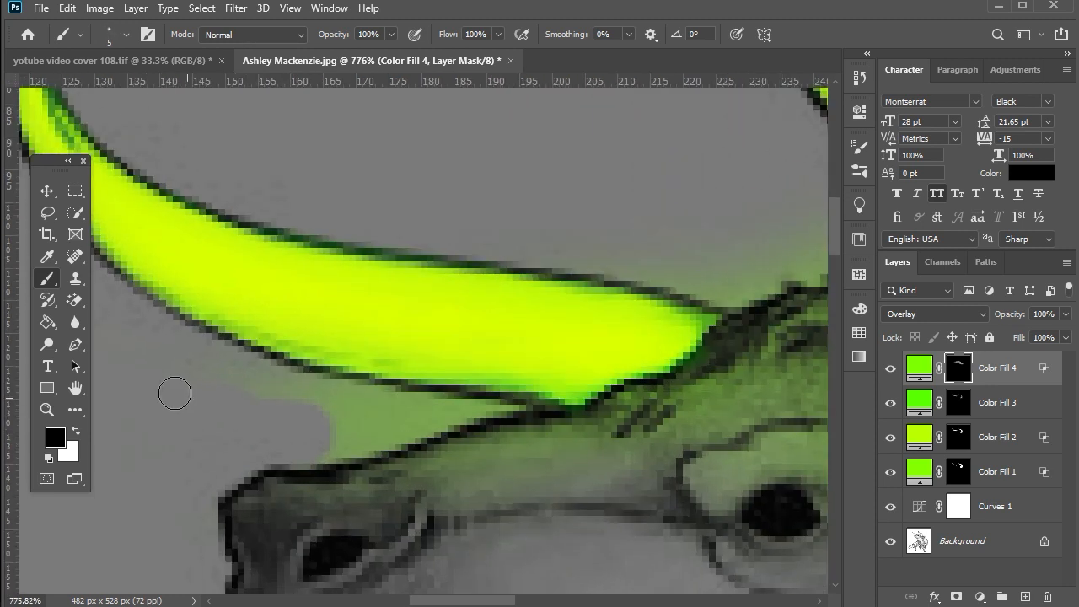
{"action": "mouse_move", "coordinate": [224, 362]}
{"action": "left_mouse_down"}
{"action": "mouse_move", "coordinate": [387, 400]}
{"action": "mouse_move", "coordinate": [520, 402]}
{"action": "mouse_move", "coordinate": [308, 441]}
{"action": "mouse_move", "coordinate": [356, 441]}
{"action": "left_mouse_up"}
Step: Erase the green spill above the head and in the gap beneath the near horn with the 5 px black brush
{"action": "scroll", "coordinate": [590, 405], "scroll_direction": "down", "scroll_amount": 5, "text": "alt"}
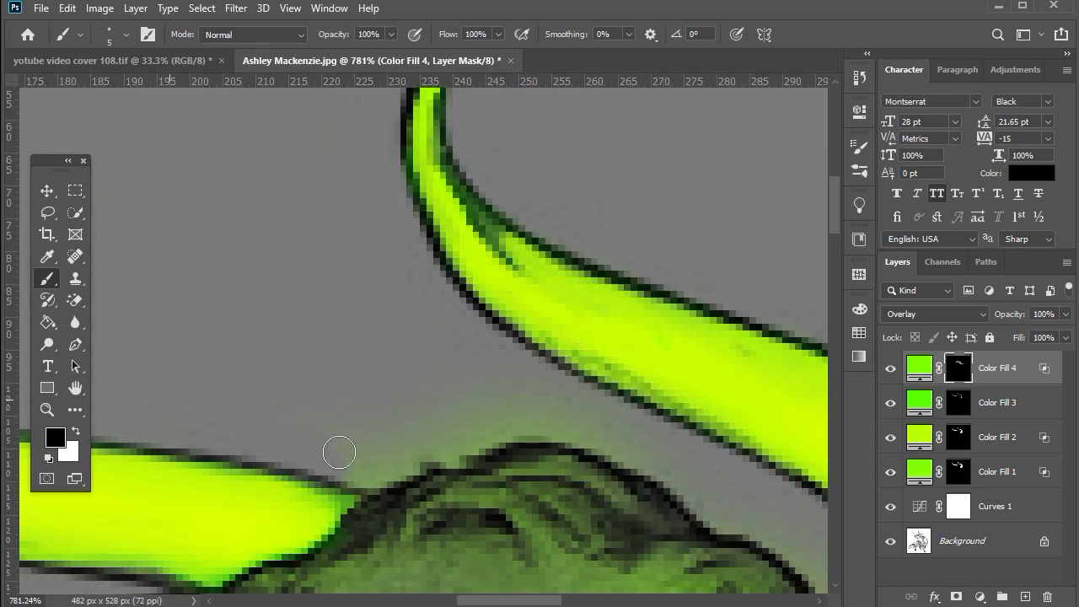
{"action": "scroll", "coordinate": [337, 450], "scroll_direction": "down", "scroll_amount": 1, "text": "alt"}
{"action": "mouse_move", "coordinate": [441, 449]}
{"action": "left_mouse_down"}
{"action": "mouse_move", "coordinate": [346, 440]}
{"action": "mouse_move", "coordinate": [452, 398]}
{"action": "mouse_move", "coordinate": [505, 417]}
{"action": "mouse_move", "coordinate": [537, 360]}
{"action": "mouse_move", "coordinate": [629, 444]}
{"action": "mouse_move", "coordinate": [475, 424]}
{"action": "mouse_move", "coordinate": [611, 448]}
{"action": "left_mouse_up"}
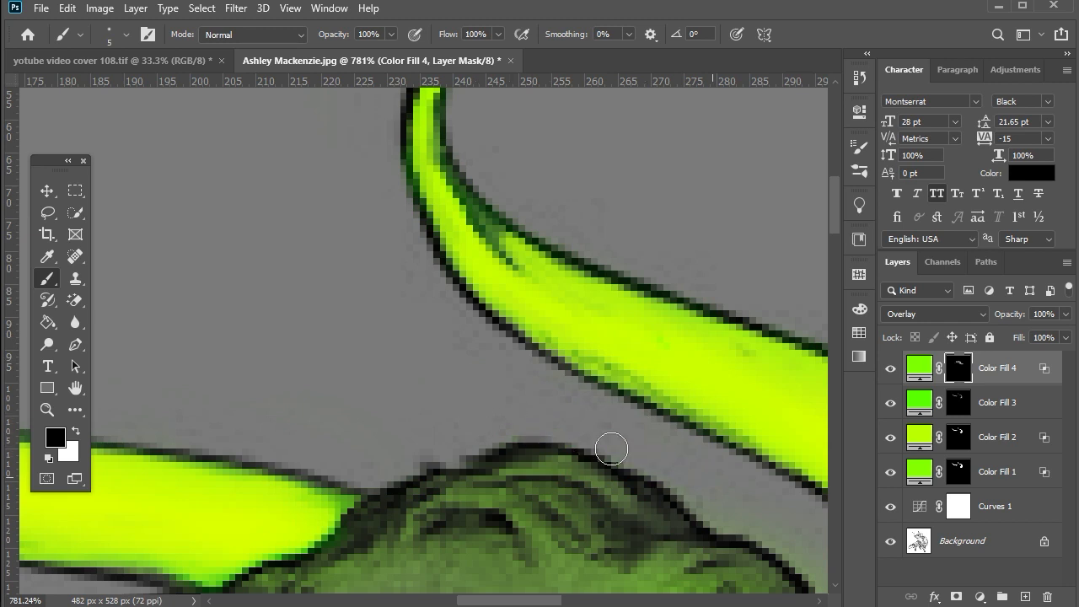
{"action": "scroll", "coordinate": [677, 445], "scroll_direction": "down", "scroll_amount": 2, "text": "alt"}
{"action": "scroll", "coordinate": [786, 431], "scroll_direction": "up", "scroll_amount": 3, "text": "alt"}
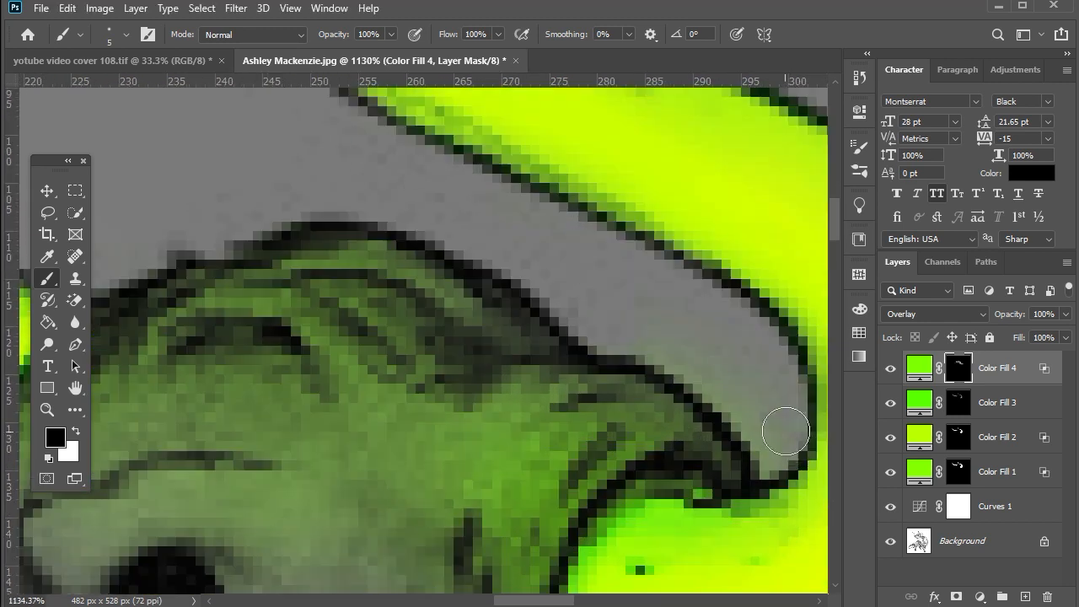
{"action": "scroll", "coordinate": [673, 315], "scroll_direction": "down", "scroll_amount": 3, "text": "alt"}
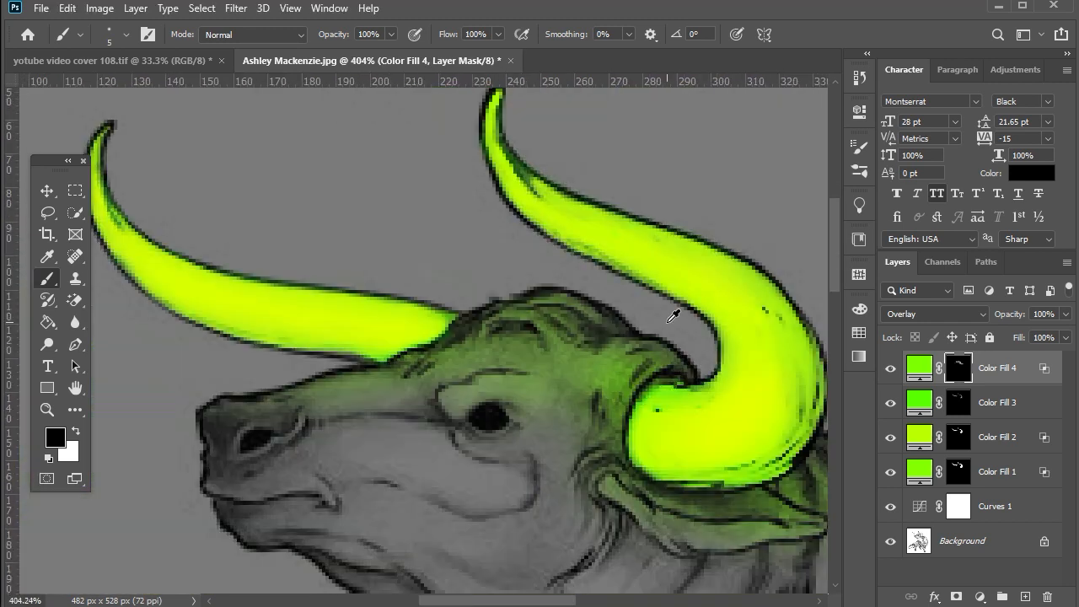
Step: Set the underlying layer's black Blend If split on Color Fill 4 to 0 / 255
{"action": "scroll", "coordinate": [673, 315], "scroll_direction": "down", "scroll_amount": 3, "text": "alt"}
{"action": "scroll", "coordinate": [408, 388], "scroll_direction": "up", "scroll_amount": 5, "text": "alt"}
{"action": "scroll", "coordinate": [411, 394], "scroll_direction": "down", "scroll_amount": 8, "text": "alt"}
{"action": "scroll", "coordinate": [414, 400], "scroll_direction": "up", "scroll_amount": 3, "text": "alt"}
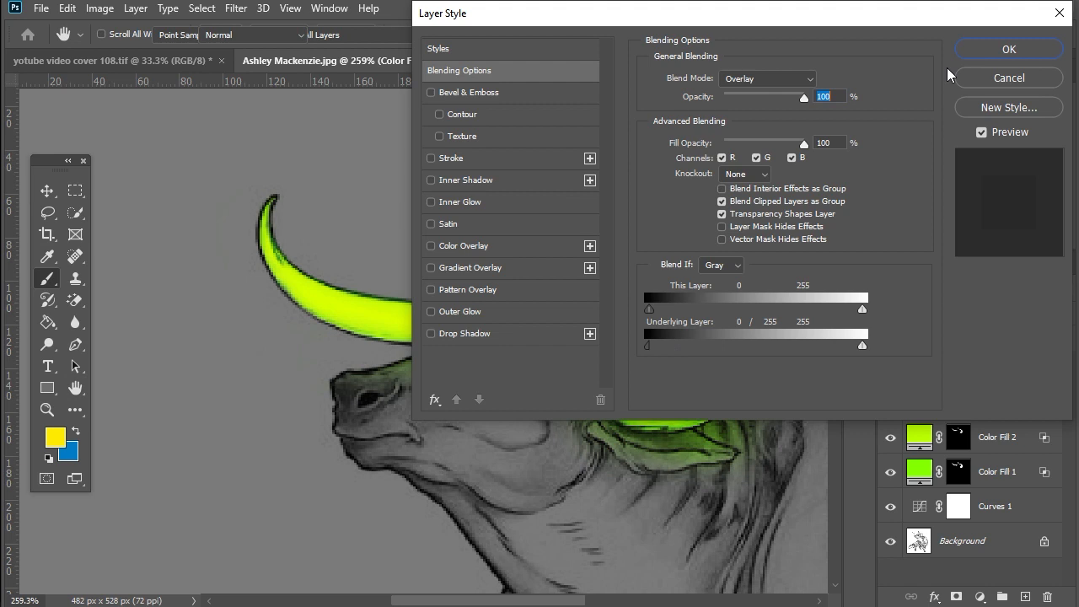
{"action": "left_click", "coordinate": [1009, 49]}
Step: Build up faint green on the bull's face with a white brush on the Color Fill 4 mask, starting from 20% opacity and 22% flow
{"action": "key", "text": "d"}
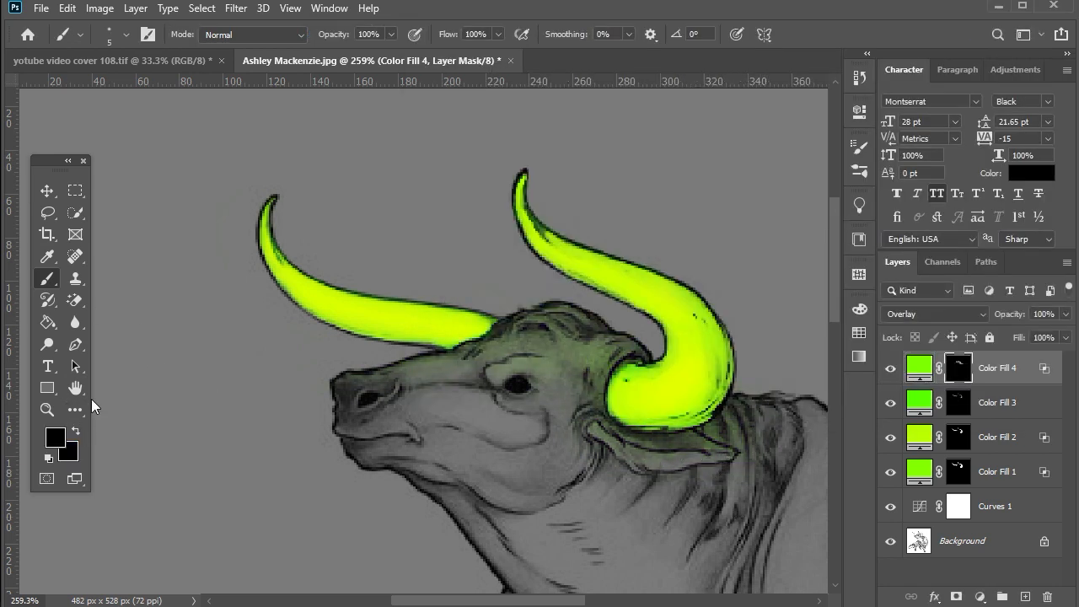
{"action": "key", "text": "d"}
{"action": "left_click_drag", "start_coordinate": [337, 34], "coordinate": [276, 38]}
{"action": "left_click_drag", "start_coordinate": [446, 35], "coordinate": [382, 34]}
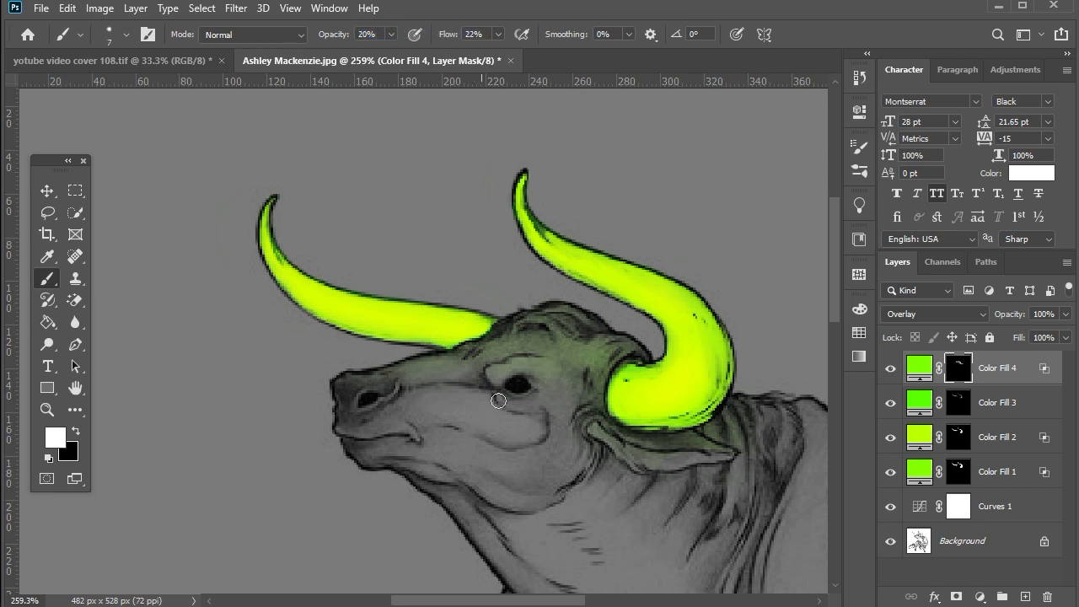
{"action": "right_click", "coordinate": [417, 365]}
{"action": "key", "text": "Escape"}
{"action": "left_click_drag", "start_coordinate": [440, 35], "coordinate": [476, 34]}
{"action": "left_click_drag", "start_coordinate": [337, 35], "coordinate": [348, 34]}
Step: Add a solid color fill layer above Color Fill 4 with the bright green 66ff00
{"action": "key", "text": "v"}
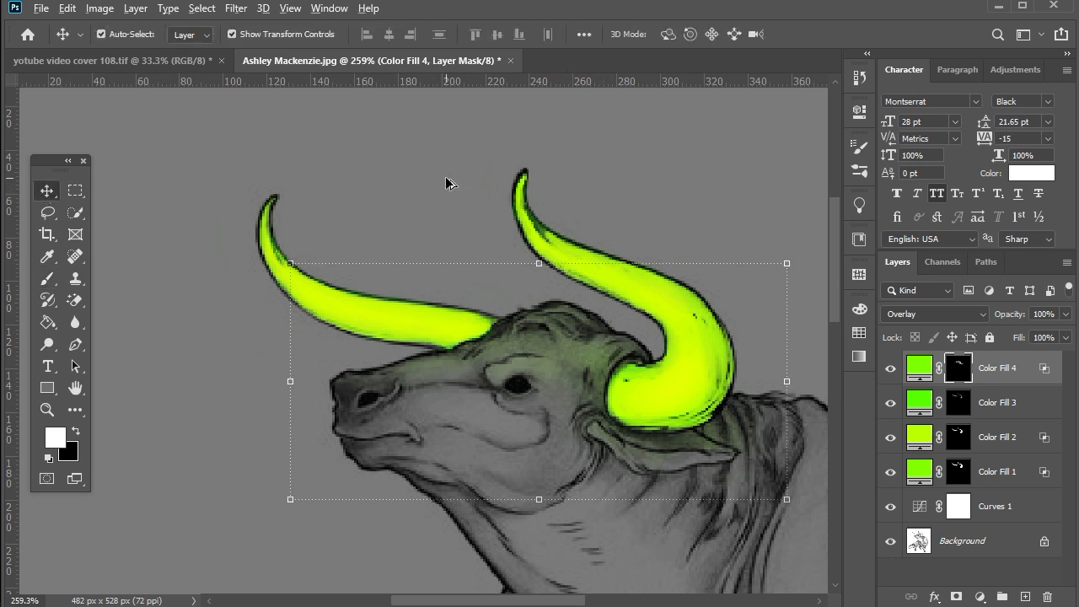
{"action": "scroll", "coordinate": [446, 183], "scroll_direction": "down", "scroll_amount": 5}
{"action": "left_click", "coordinate": [369, 235]}
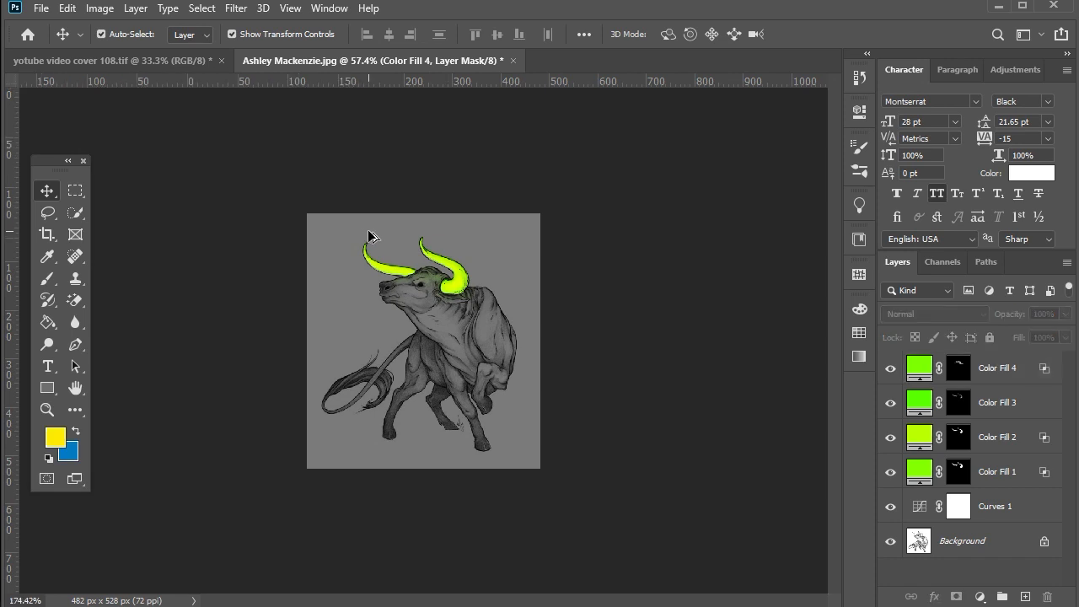
{"action": "scroll", "coordinate": [408, 258], "scroll_direction": "up", "scroll_amount": 5}
{"action": "scroll", "coordinate": [501, 252], "scroll_direction": "up", "scroll_amount": 2}
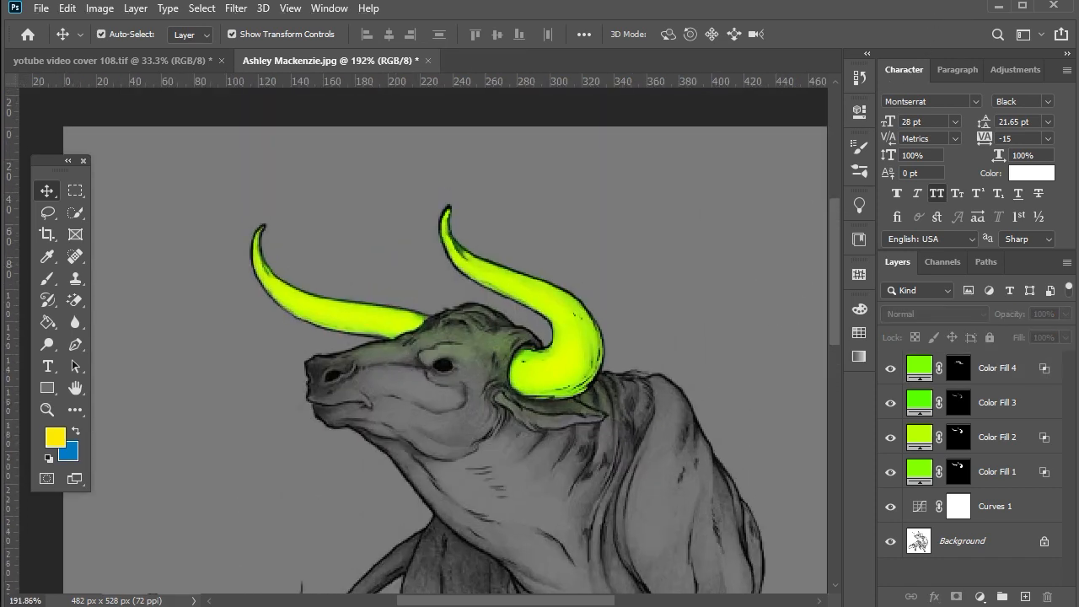
{"action": "scroll", "coordinate": [683, 274], "scroll_direction": "down", "scroll_amount": 1}
{"action": "left_click", "coordinate": [981, 596]}
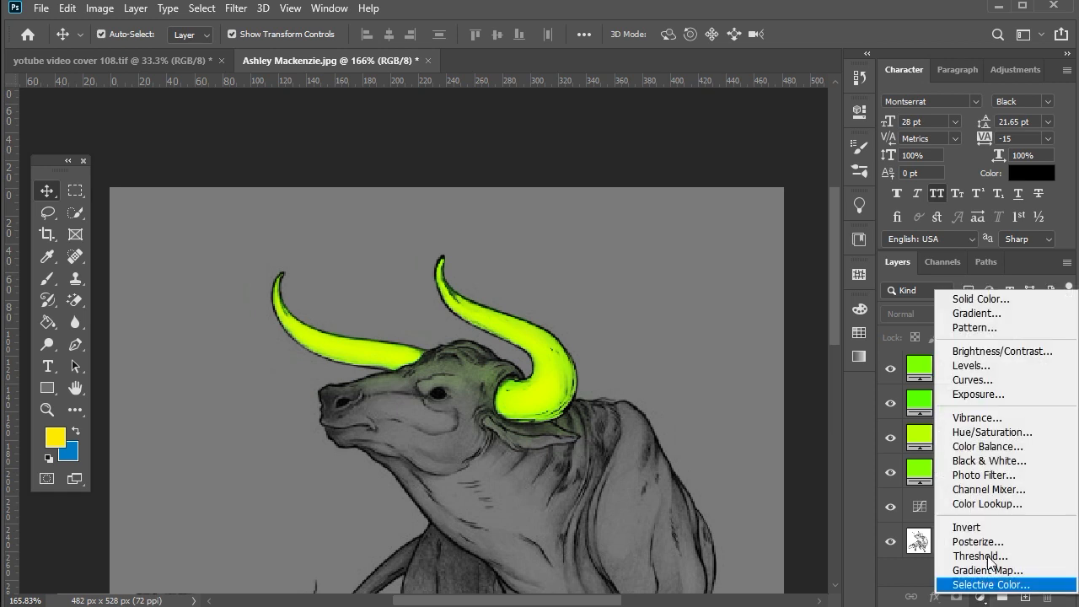
{"action": "left_click", "coordinate": [989, 297]}
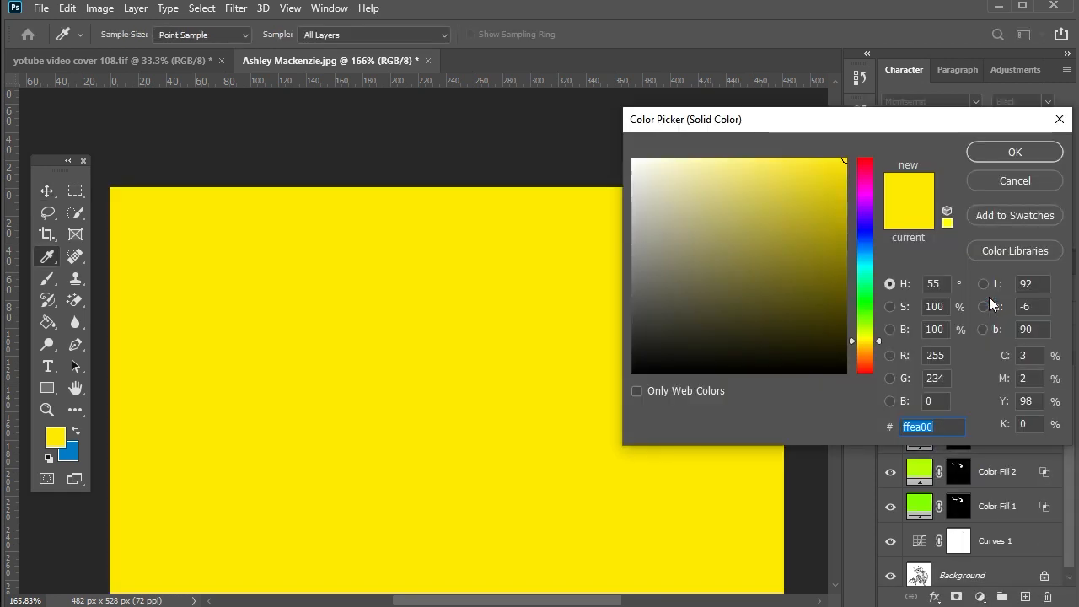
{"action": "type", "text": "66ff00"}
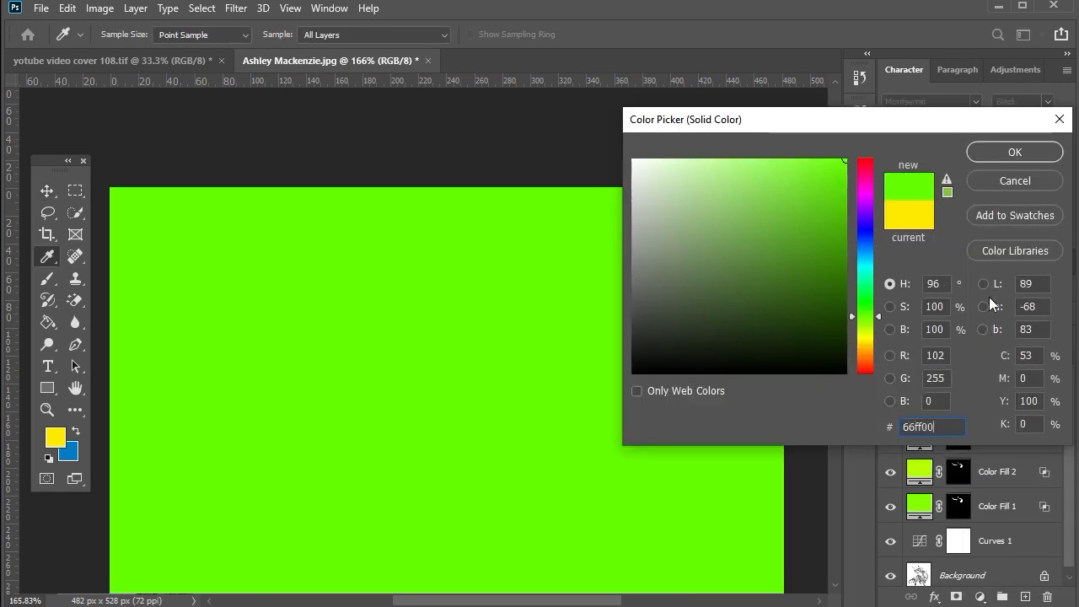
{"action": "key", "text": "Return"}
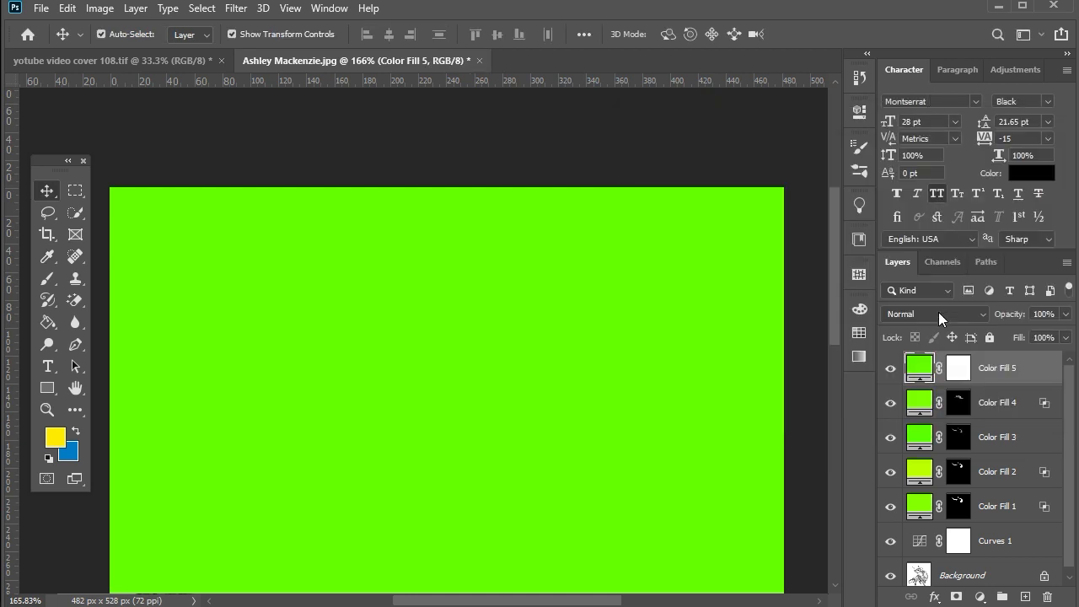
Step: Set Color Fill 5 to Overlay blending and invert its layer mask to black
{"action": "left_click", "coordinate": [939, 313]}
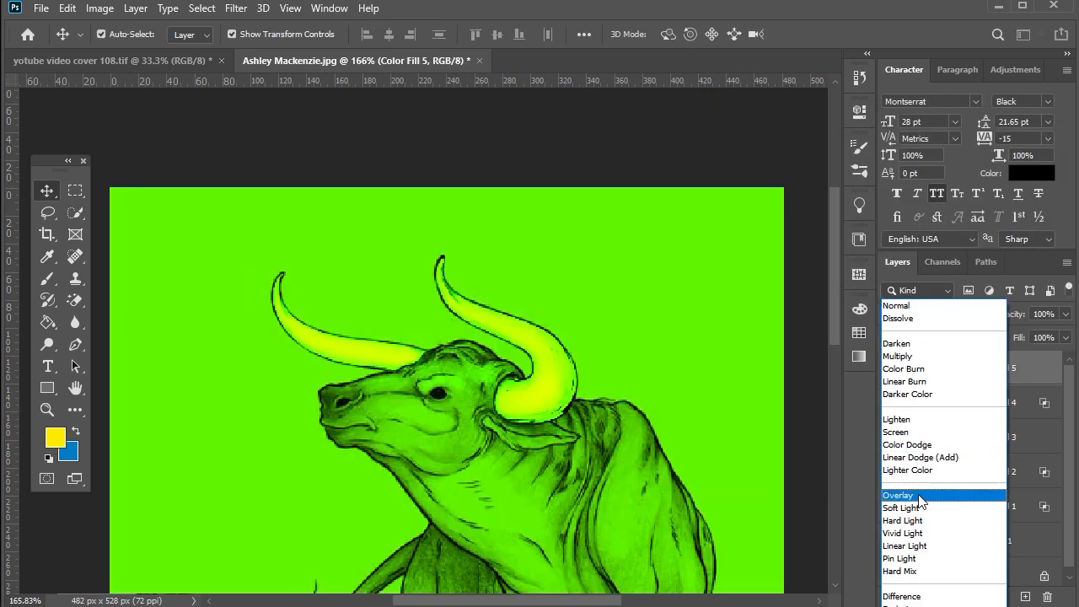
{"action": "left_click", "coordinate": [920, 500]}
{"action": "left_click", "coordinate": [951, 371]}
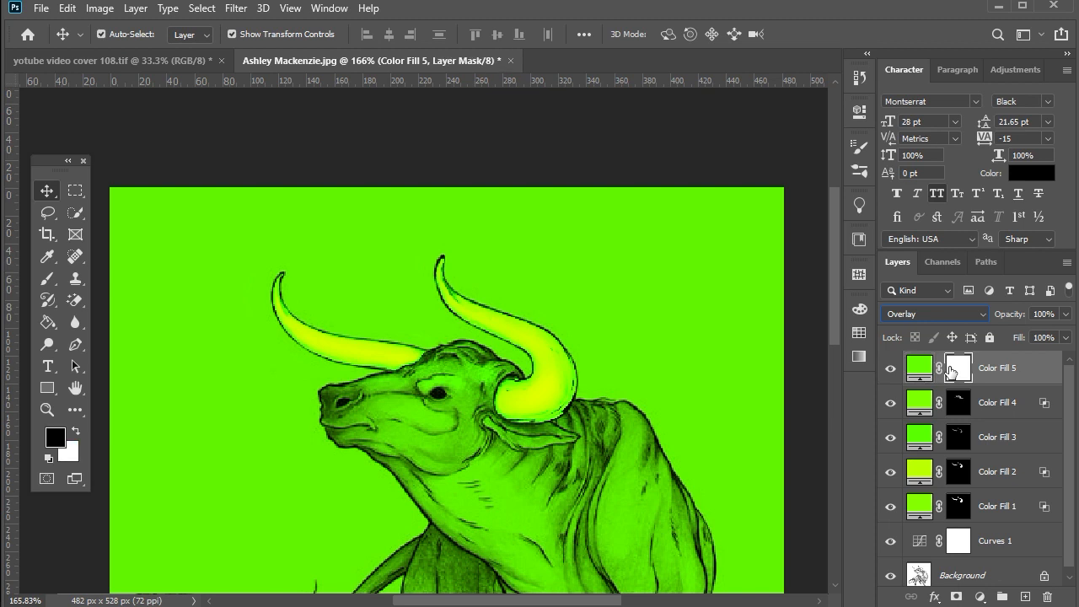
{"action": "key", "text": "ctrl+i"}
Step: Paint green light over the bull's forehead, muzzle and ear on the Color Fill 5 mask, using a soft 35 px white brush at 27% opacity and 33% flow
{"action": "left_click", "coordinate": [48, 281]}
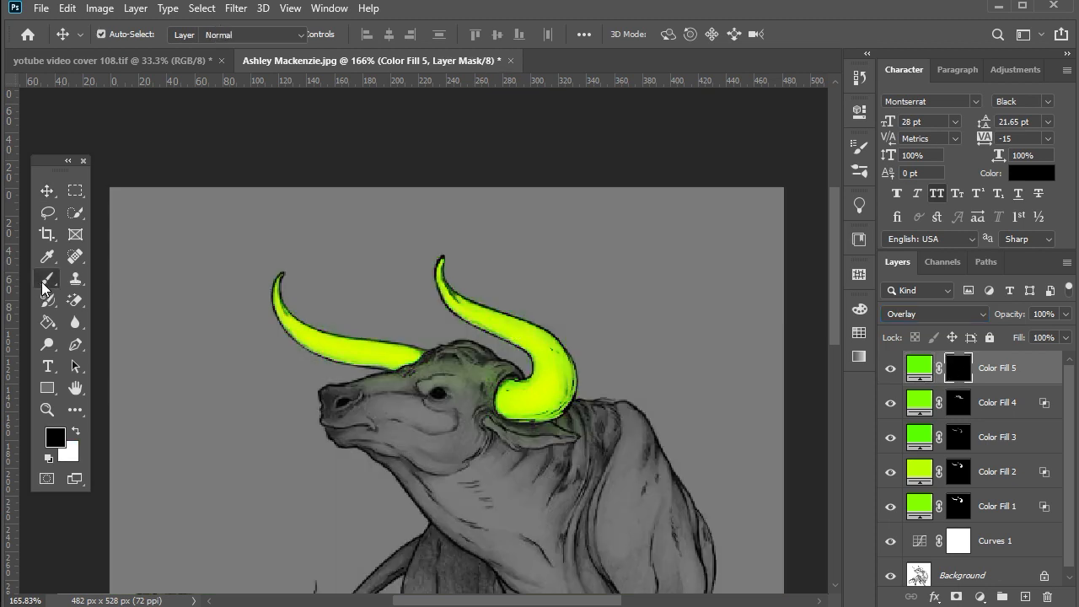
{"action": "left_click", "coordinate": [75, 431]}
{"action": "scroll", "coordinate": [357, 348], "scroll_direction": "up", "scroll_amount": 3}
{"action": "key", "text": "bracketleft"}
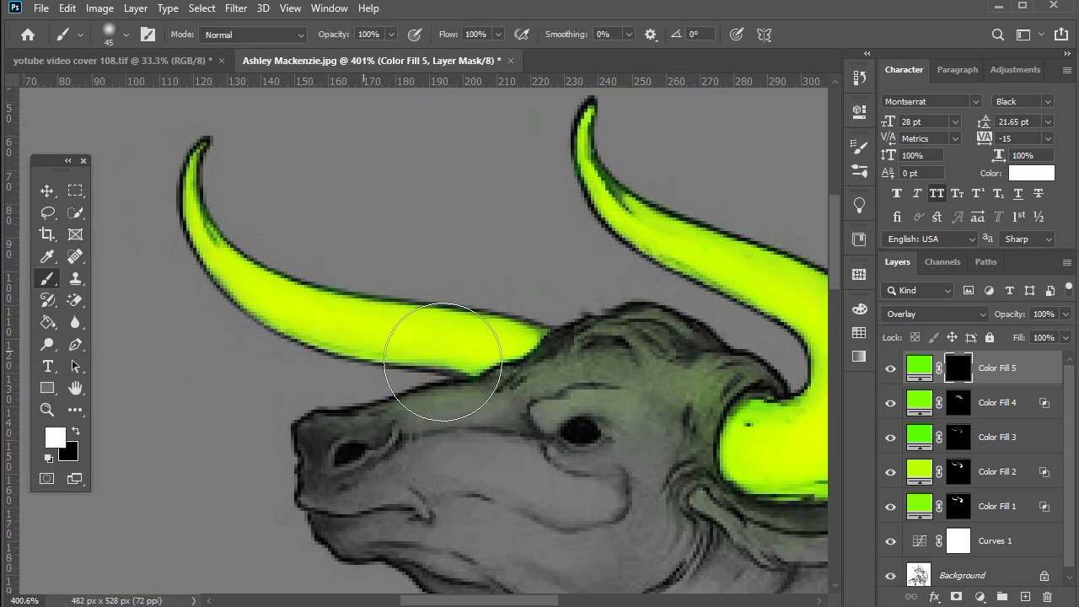
{"action": "left_click_drag", "start_coordinate": [346, 40], "coordinate": [269, 40]}
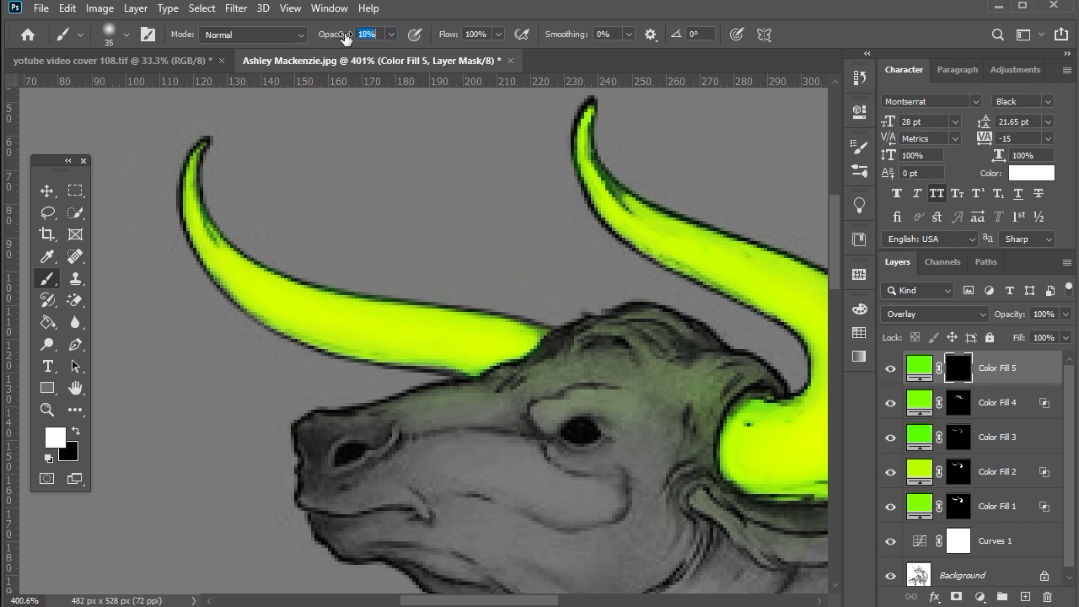
{"action": "left_click_drag", "start_coordinate": [350, 37], "coordinate": [352, 35]}
{"action": "left_click_drag", "start_coordinate": [445, 36], "coordinate": [390, 40]}
{"action": "mouse_move", "coordinate": [494, 344]}
{"action": "left_mouse_down"}
{"action": "mouse_move", "coordinate": [643, 332]}
{"action": "mouse_move", "coordinate": [776, 408]}
{"action": "mouse_move", "coordinate": [751, 390]}
{"action": "mouse_move", "coordinate": [700, 441]}
{"action": "mouse_move", "coordinate": [722, 464]}
{"action": "mouse_move", "coordinate": [703, 475]}
{"action": "mouse_move", "coordinate": [724, 508]}
{"action": "mouse_move", "coordinate": [740, 511]}
{"action": "mouse_move", "coordinate": [610, 401]}
{"action": "mouse_move", "coordinate": [494, 402]}
{"action": "mouse_move", "coordinate": [305, 424]}
{"action": "left_mouse_up"}
{"action": "scroll", "coordinate": [703, 474], "scroll_direction": "right", "scroll_amount": 1}
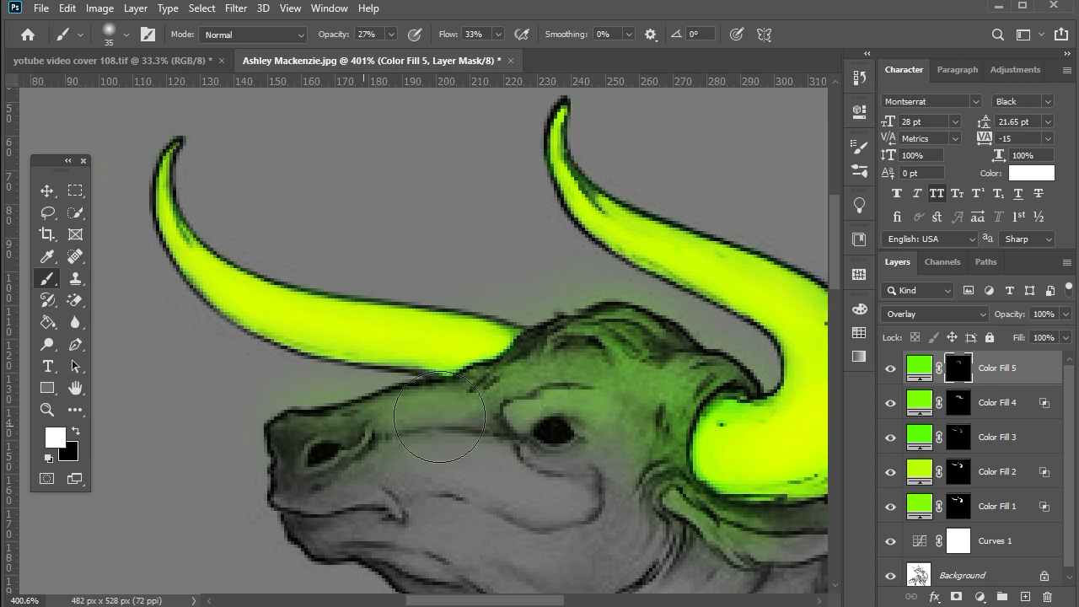
Step: Paint thin green highlights along the cheek fold, jawline, throat and the neck folds behind the ear with a 10 px white brush
{"action": "scroll", "coordinate": [597, 432], "scroll_direction": "down", "scroll_amount": 2}
{"action": "key", "text": "bracketleft"}
{"action": "key", "text": "bracketleft"}
{"action": "key", "text": "bracketleft"}
{"action": "key", "text": "bracketleft"}
{"action": "key", "text": "bracketleft"}
{"action": "mouse_move", "coordinate": [571, 469]}
{"action": "left_mouse_down"}
{"action": "mouse_move", "coordinate": [380, 433]}
{"action": "mouse_move", "coordinate": [412, 500]}
{"action": "mouse_move", "coordinate": [519, 542]}
{"action": "left_mouse_up"}
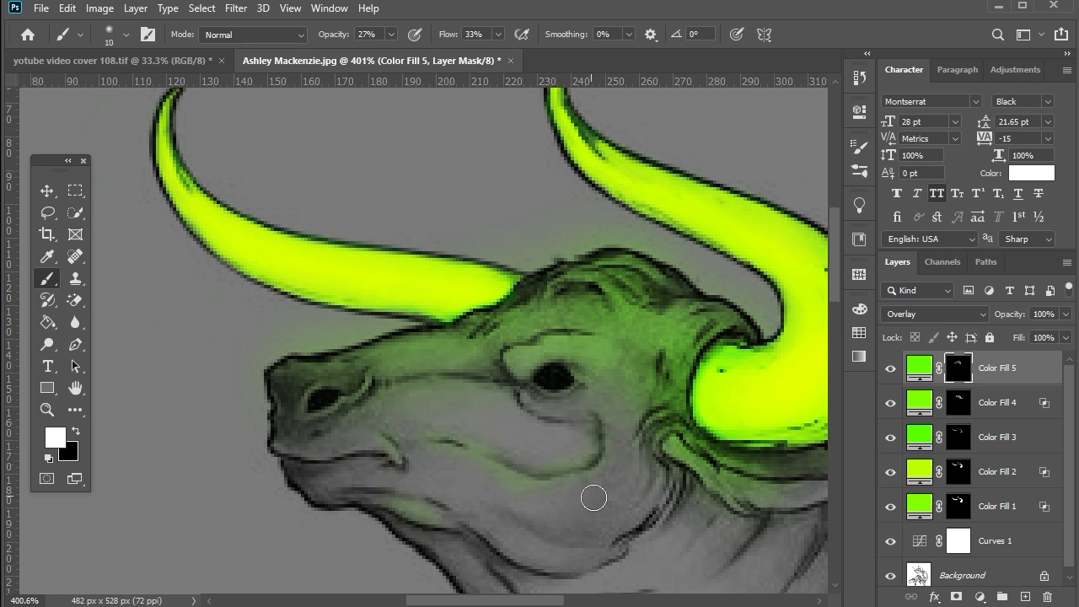
{"action": "scroll", "coordinate": [629, 439], "scroll_direction": "down", "scroll_amount": 3}
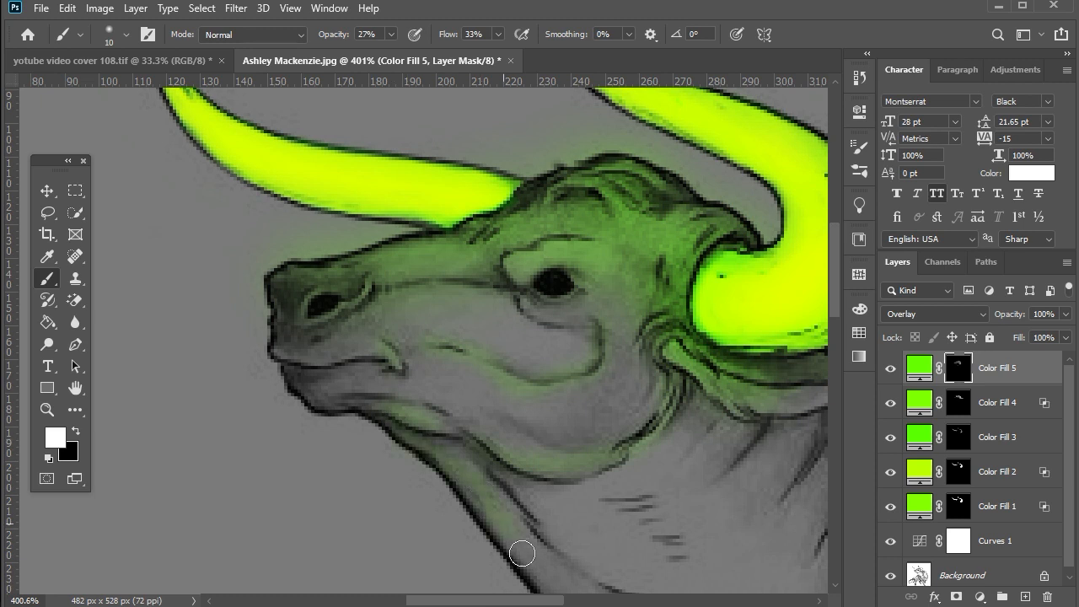
{"action": "scroll", "coordinate": [525, 498], "scroll_direction": "down", "scroll_amount": 2}
{"action": "scroll", "coordinate": [602, 433], "scroll_direction": "down", "scroll_amount": 2}
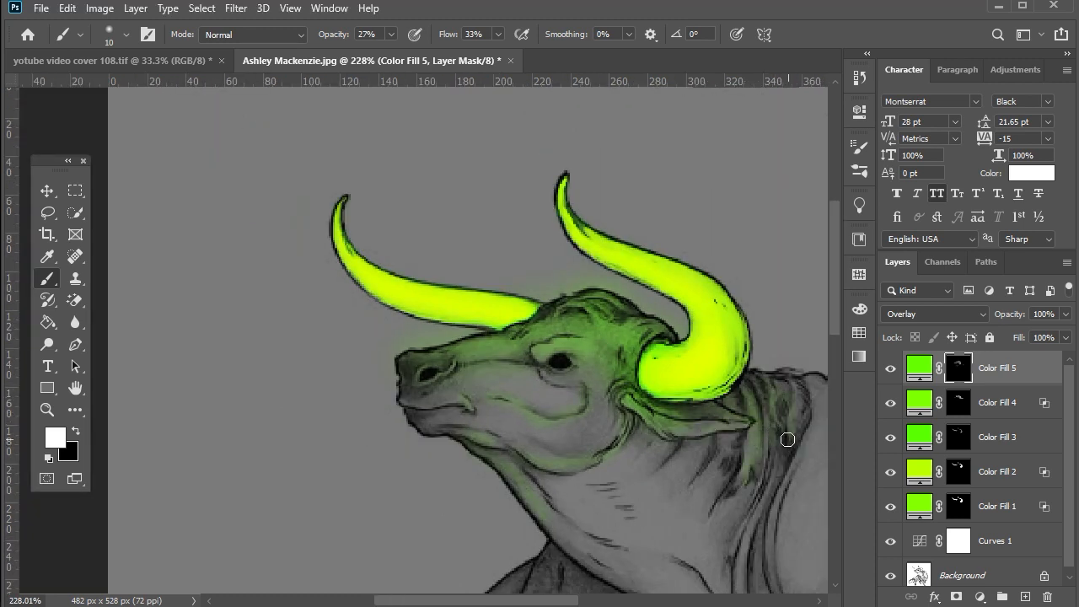
Step: Erase the green spill around the muzzle and above the head with a 10 px black brush at 100% opacity and flow
{"action": "scroll", "coordinate": [771, 418], "scroll_direction": "up", "scroll_amount": 1}
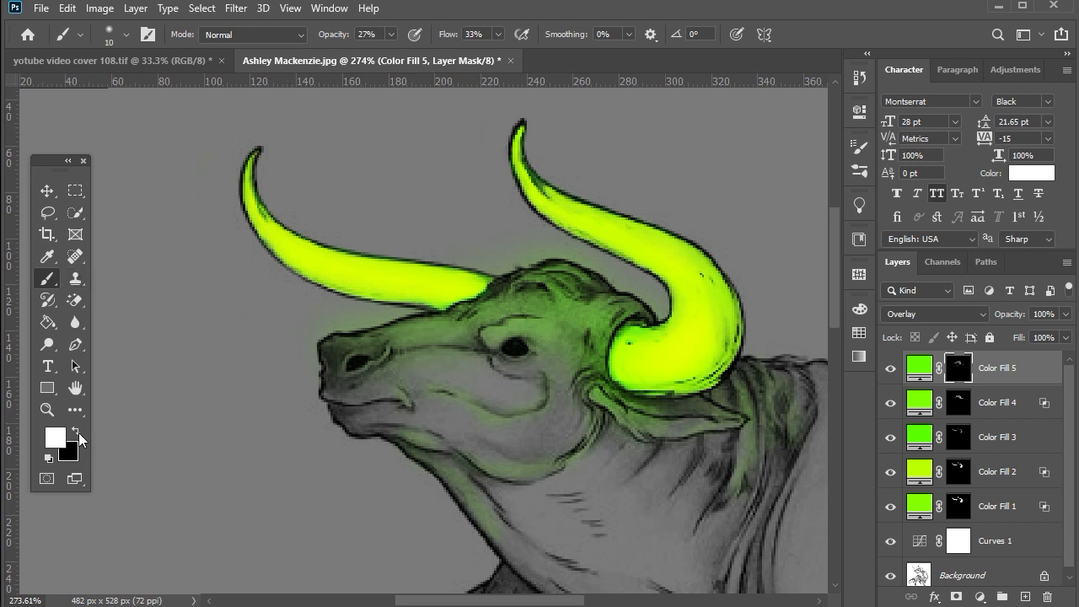
{"action": "left_click", "coordinate": [78, 433]}
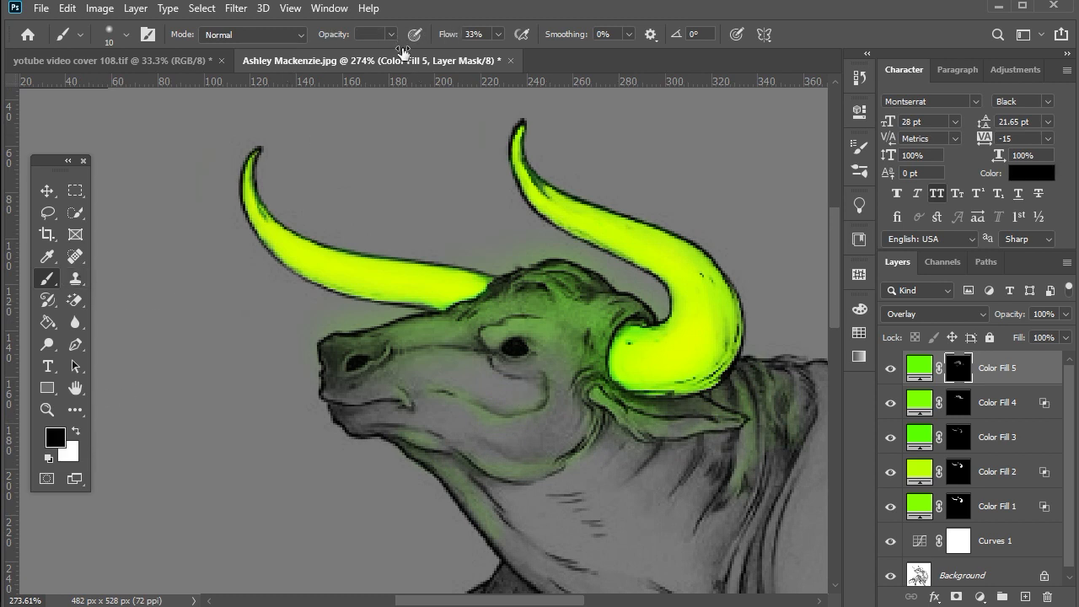
{"action": "left_click", "coordinate": [364, 35]}
{"action": "type", "text": "100"}
{"action": "key", "text": "Tab"}
{"action": "type", "text": "100"}
{"action": "key", "text": "shift+Tab"}
{"action": "key", "text": "Return"}
{"action": "right_click", "coordinate": [243, 381]}
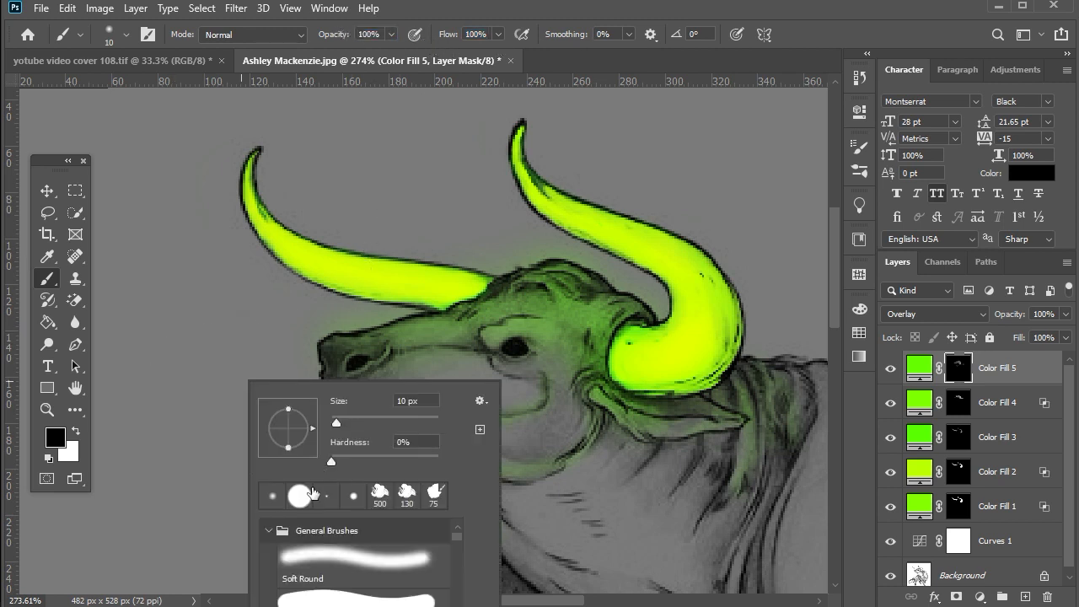
{"action": "left_click", "coordinate": [200, 386]}
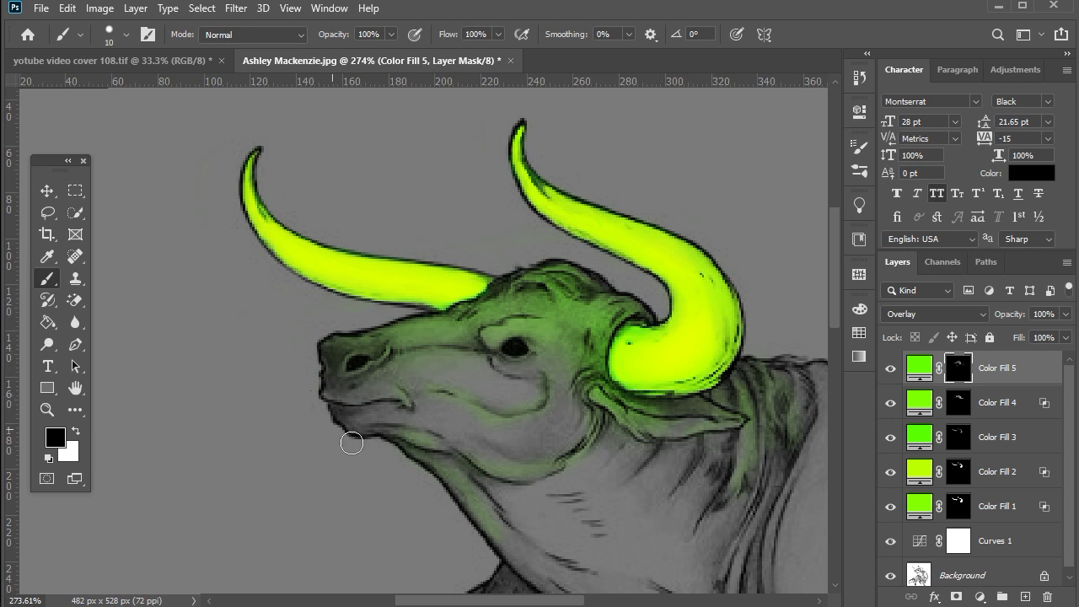
Step: Add another solid color fill layer above Color Fill 5 in a bright yellowish green
{"action": "key", "text": "ctrl+0"}
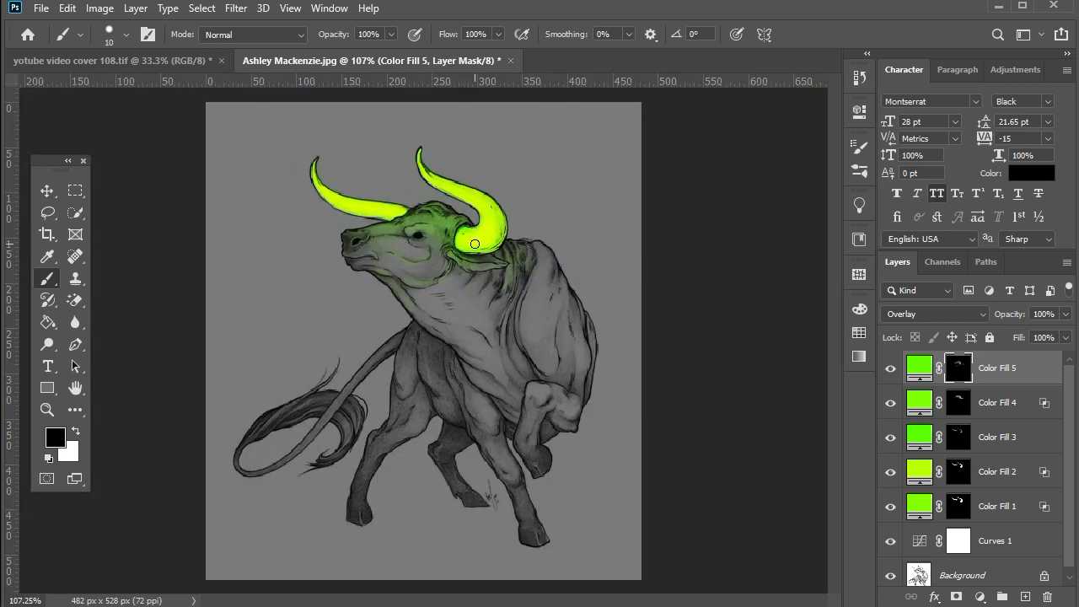
{"action": "left_click", "coordinate": [46, 189]}
{"action": "left_click", "coordinate": [332, 173]}
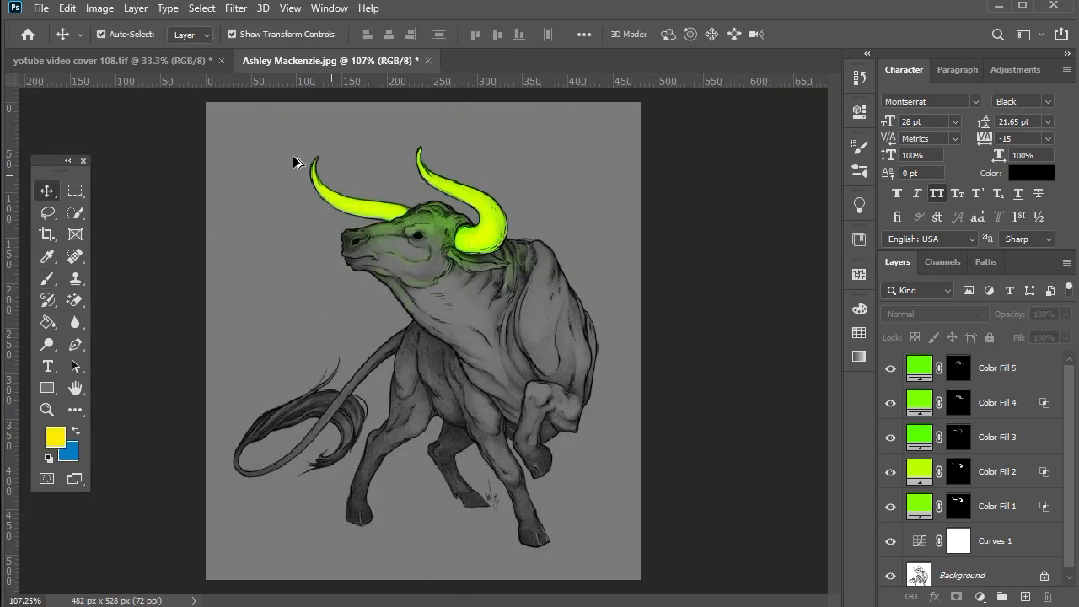
{"action": "scroll", "coordinate": [417, 171], "scroll_direction": "up", "scroll_amount": 5}
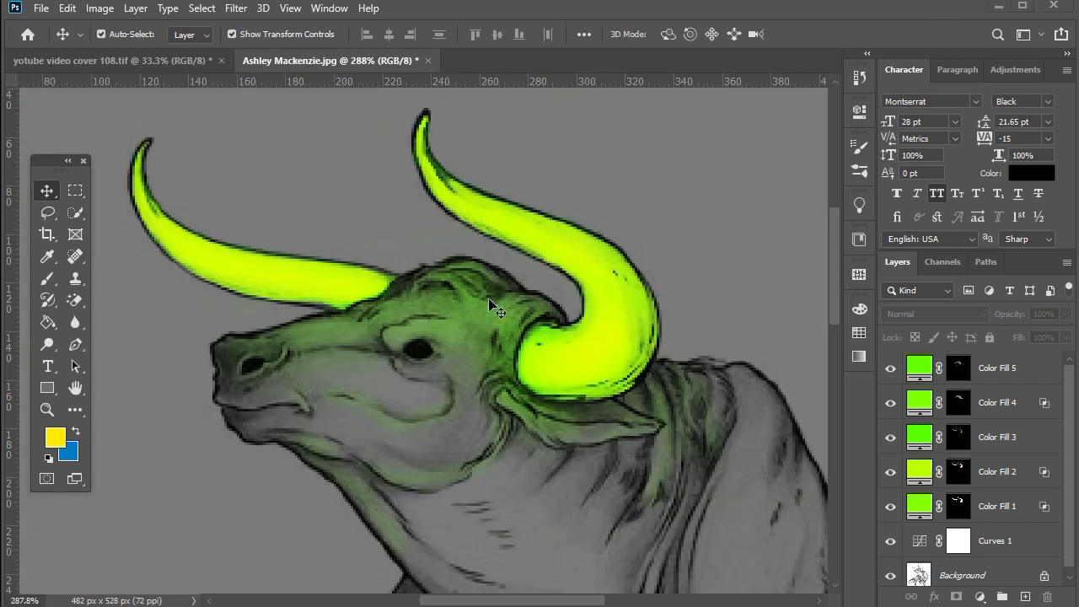
{"action": "left_click", "coordinate": [980, 596]}
{"action": "left_click", "coordinate": [961, 295]}
{"action": "left_click_drag", "start_coordinate": [868, 331], "coordinate": [866, 322]}
{"action": "mouse_move", "coordinate": [869, 326]}
{"action": "left_mouse_down"}
{"action": "mouse_move", "coordinate": [869, 317]}
{"action": "mouse_move", "coordinate": [869, 327]}
{"action": "left_mouse_up"}
{"action": "left_click", "coordinate": [976, 151]}
Step: Set Color Fill 6 to Color Dodge blending and fill its layer mask with black
{"action": "left_click", "coordinate": [928, 314]}
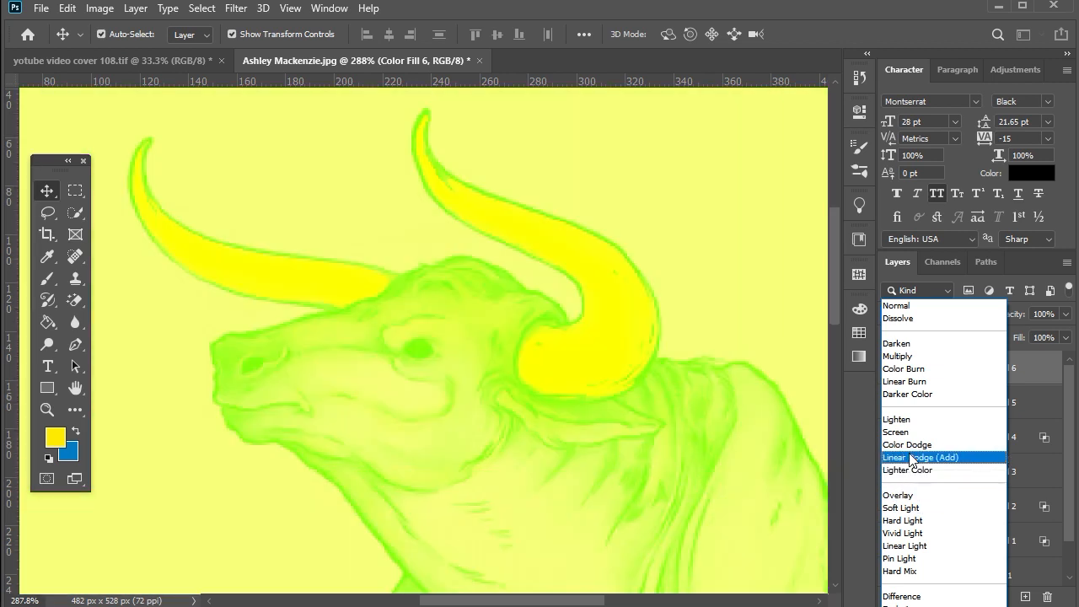
{"action": "left_click", "coordinate": [911, 446]}
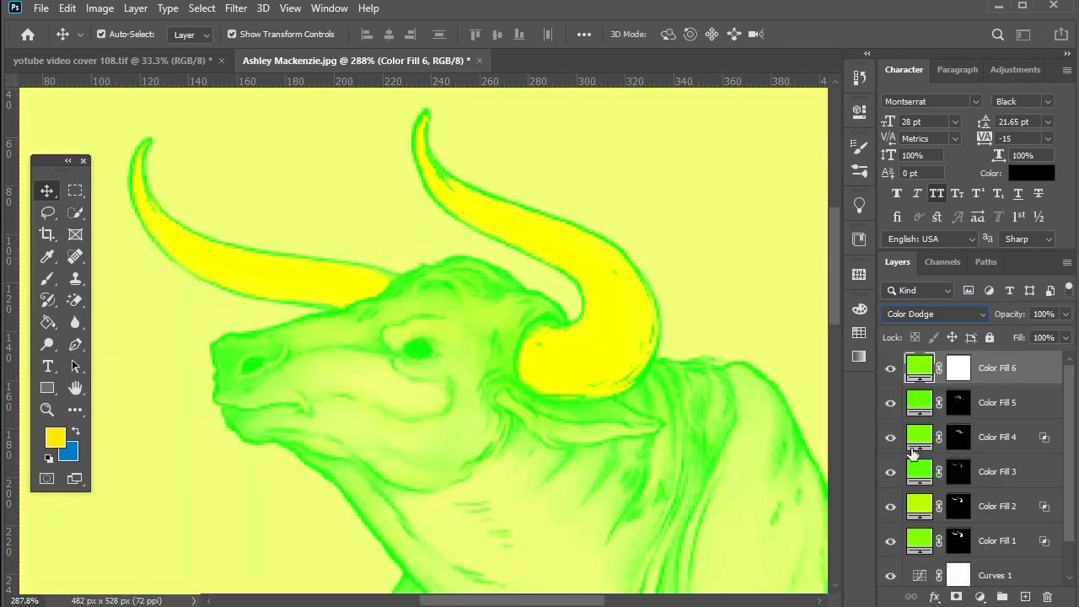
{"action": "key", "text": "d"}
{"action": "left_click", "coordinate": [958, 368]}
{"action": "key", "text": "alt+BackSpace"}
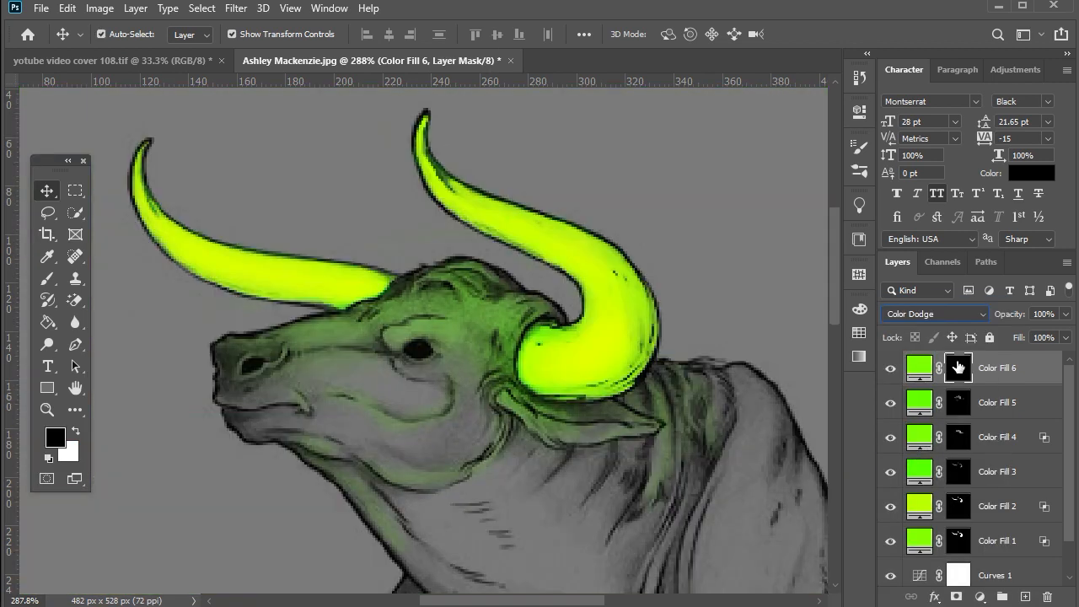
Step: Brighten the head beside the near horn's base on the Color Fill 6 mask with a white brush at 32% opacity and 30% flow
{"action": "key", "text": "b"}
{"action": "left_click", "coordinate": [76, 431]}
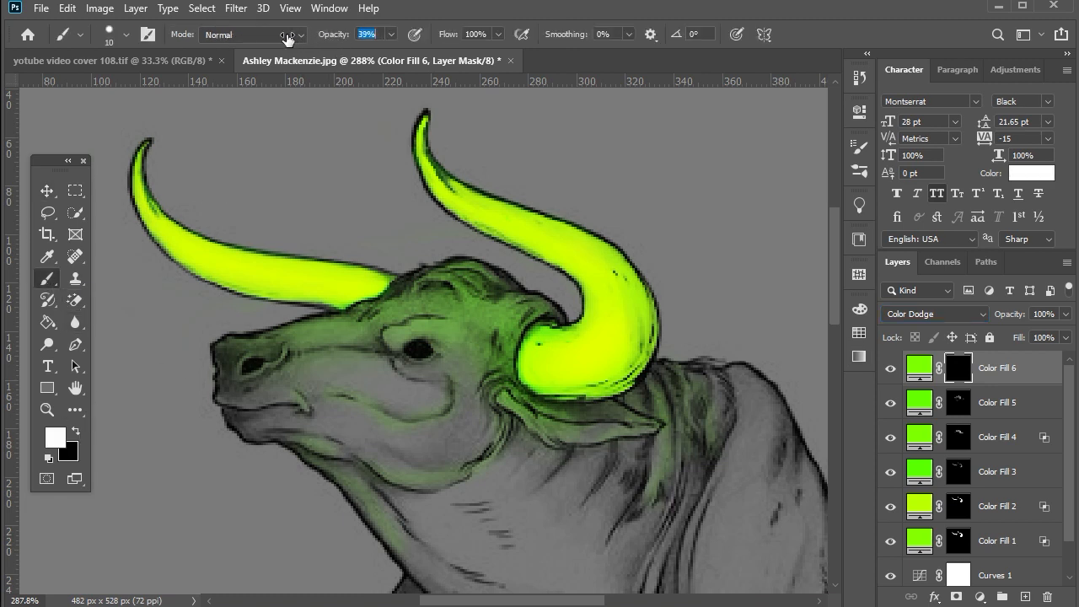
{"action": "key", "text": "Tab"}
{"action": "type", "text": "34"}
{"action": "mouse_move", "coordinate": [434, 277]}
{"action": "left_mouse_down"}
{"action": "mouse_move", "coordinate": [462, 272]}
{"action": "mouse_move", "coordinate": [537, 315]}
{"action": "mouse_move", "coordinate": [509, 350]}
{"action": "left_mouse_up"}
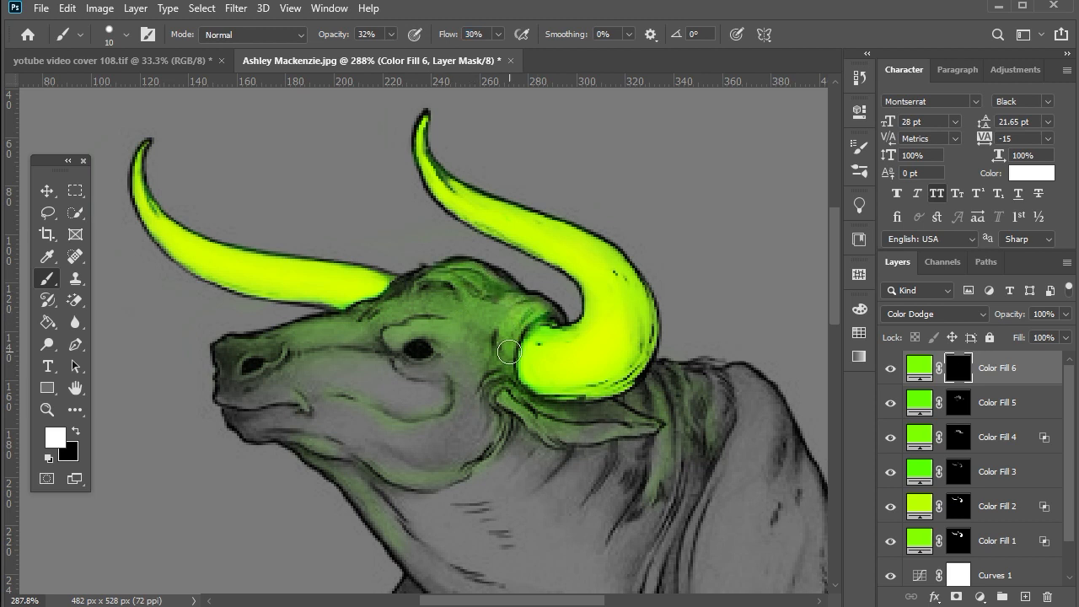
Step: Enlarge the brush to 15 px and paint a green glow from the forehead down to the muzzle
{"action": "right_click", "coordinate": [522, 347]}
{"action": "type", "text": "15"}
{"action": "key", "text": "Tab"}
{"action": "key", "text": "Return"}
{"action": "mouse_move", "coordinate": [435, 285]}
{"action": "left_mouse_down"}
{"action": "mouse_move", "coordinate": [535, 306]}
{"action": "mouse_move", "coordinate": [509, 323]}
{"action": "mouse_move", "coordinate": [498, 383]}
{"action": "mouse_move", "coordinate": [466, 329]}
{"action": "mouse_move", "coordinate": [483, 323]}
{"action": "mouse_move", "coordinate": [418, 304]}
{"action": "mouse_move", "coordinate": [446, 318]}
{"action": "mouse_move", "coordinate": [252, 361]}
{"action": "left_mouse_up"}
Step: Brighten the cheek fold, jaw, throat, ear, neck folds and crown of the head with the 15 px soft white brush
{"action": "key", "text": "bracketright"}
{"action": "key", "text": "bracketright"}
{"action": "key", "text": "bracketright"}
{"action": "key", "text": "bracketright"}
{"action": "key", "text": "bracketleft"}
{"action": "key", "text": "bracketleft"}
{"action": "key", "text": "bracketleft"}
{"action": "key", "text": "bracketleft"}
{"action": "mouse_move", "coordinate": [306, 391]}
{"action": "left_mouse_down"}
{"action": "mouse_move", "coordinate": [392, 423]}
{"action": "mouse_move", "coordinate": [441, 405]}
{"action": "mouse_move", "coordinate": [500, 413]}
{"action": "mouse_move", "coordinate": [492, 444]}
{"action": "mouse_move", "coordinate": [457, 480]}
{"action": "mouse_move", "coordinate": [396, 477]}
{"action": "mouse_move", "coordinate": [334, 444]}
{"action": "mouse_move", "coordinate": [405, 532]}
{"action": "mouse_move", "coordinate": [592, 425]}
{"action": "mouse_move", "coordinate": [630, 423]}
{"action": "mouse_move", "coordinate": [662, 403]}
{"action": "mouse_move", "coordinate": [665, 461]}
{"action": "mouse_move", "coordinate": [688, 407]}
{"action": "mouse_move", "coordinate": [664, 394]}
{"action": "left_mouse_up"}
{"action": "mouse_move", "coordinate": [517, 312]}
{"action": "left_mouse_down"}
{"action": "mouse_move", "coordinate": [553, 328]}
{"action": "mouse_move", "coordinate": [545, 312]}
{"action": "mouse_move", "coordinate": [467, 275]}
{"action": "mouse_move", "coordinate": [402, 283]}
{"action": "mouse_move", "coordinate": [375, 314]}
{"action": "left_mouse_up"}
{"action": "scroll", "coordinate": [379, 316], "scroll_direction": "down", "scroll_amount": 3}
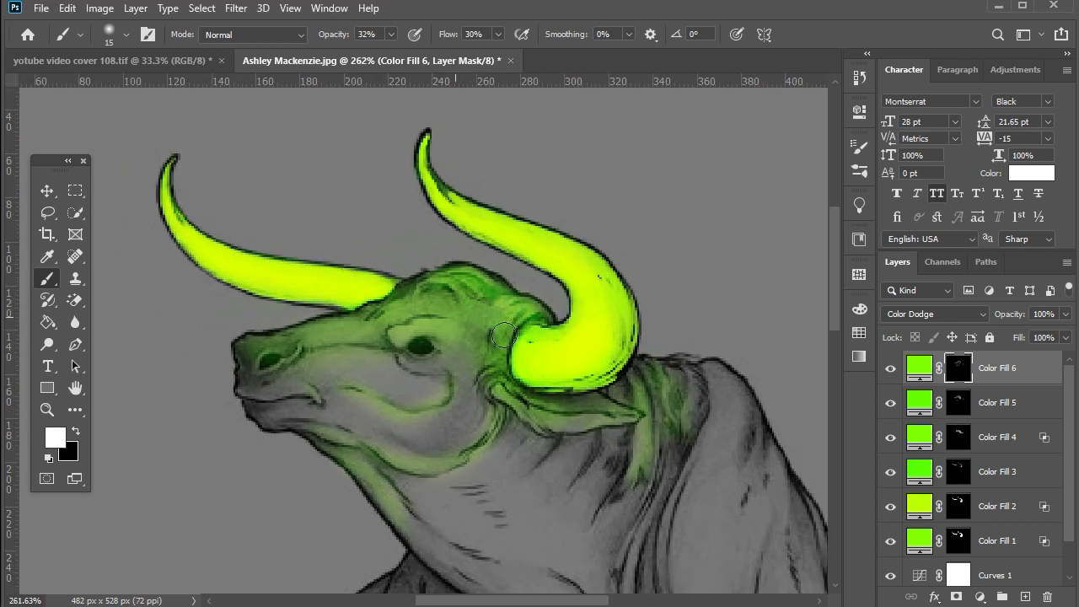
Step: Paint a stronger green into the nostril and along the near horn's base on the Color Fill 3 mask
{"action": "key", "text": "alt+bracketleft"}
{"action": "key", "text": "alt+bracketleft"}
{"action": "key", "text": "alt+bracketleft"}
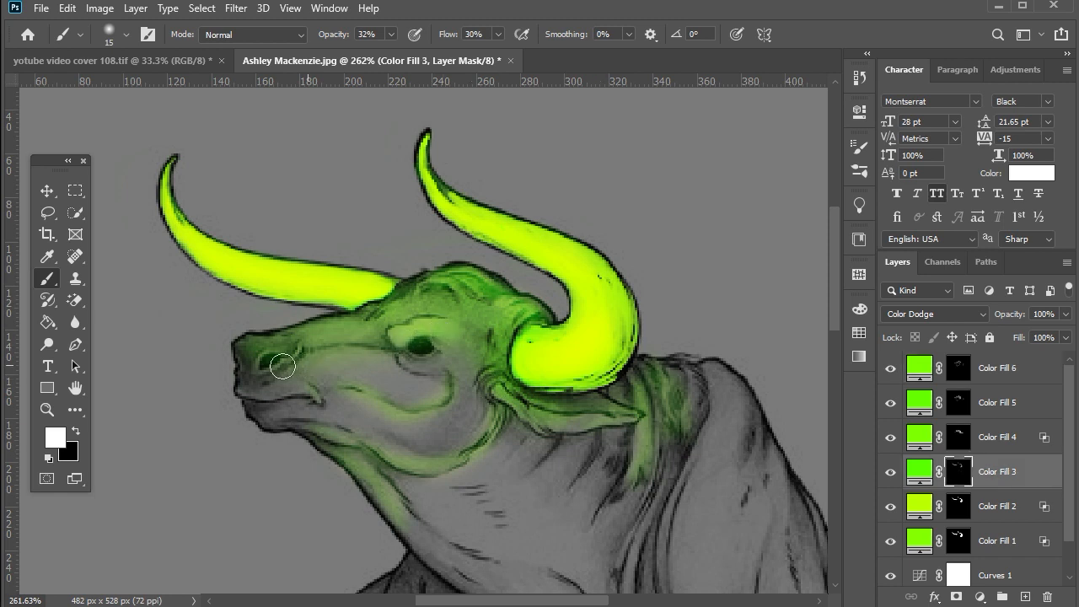
{"action": "left_click", "coordinate": [265, 347]}
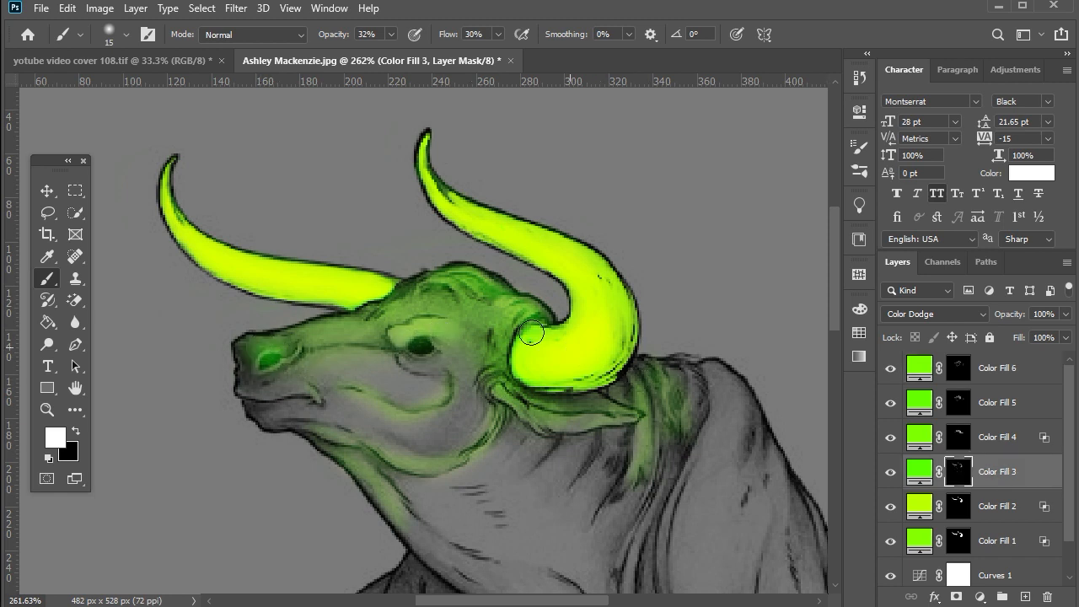
{"action": "left_click_drag", "start_coordinate": [513, 335], "coordinate": [523, 367]}
Step: Paint bright yellow-green accents on the cheek fold and the corner of the mouth on the Color Fill 2 mask
{"action": "left_click", "coordinate": [951, 509]}
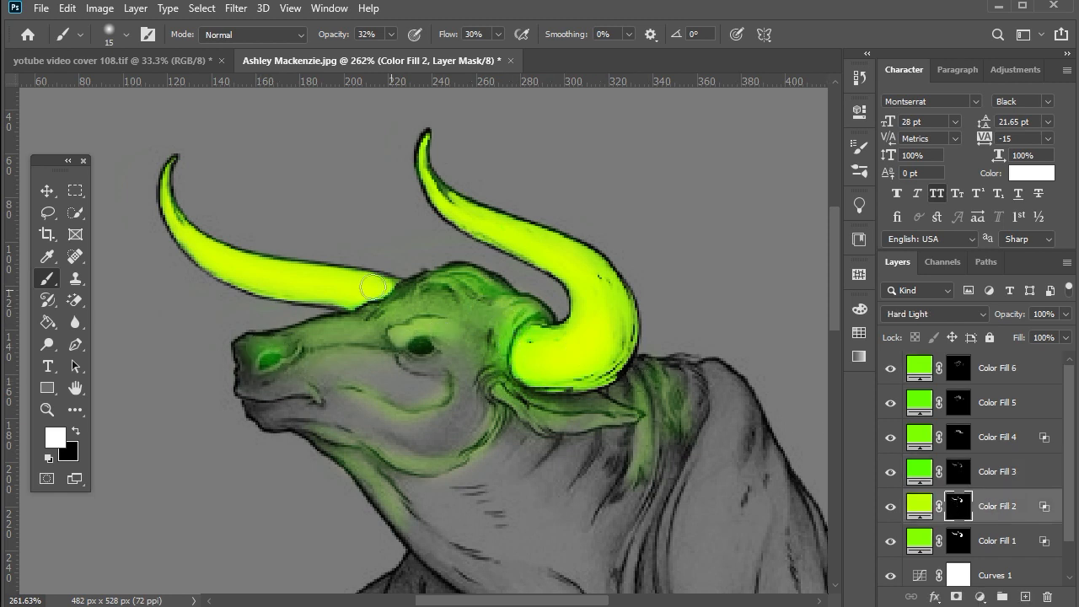
{"action": "left_click_drag", "start_coordinate": [362, 390], "coordinate": [465, 415]}
{"action": "left_click_drag", "start_coordinate": [324, 409], "coordinate": [313, 380]}
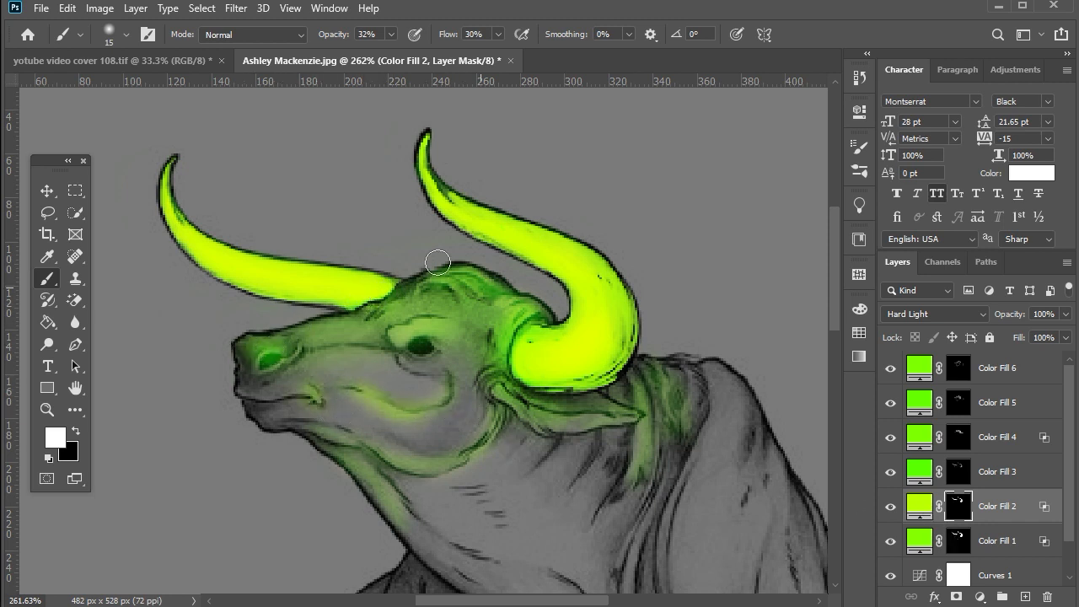
Step: Toggle the visibility of Color Fill 4 and Color Fill 5 to compare their effect on the head
{"action": "left_click", "coordinate": [47, 190]}
{"action": "left_click", "coordinate": [919, 472]}
{"action": "left_click", "coordinate": [921, 438]}
{"action": "left_click", "coordinate": [891, 438]}
{"action": "left_click", "coordinate": [891, 437]}
{"action": "left_click", "coordinate": [891, 403]}
{"action": "left_click", "coordinate": [892, 403]}
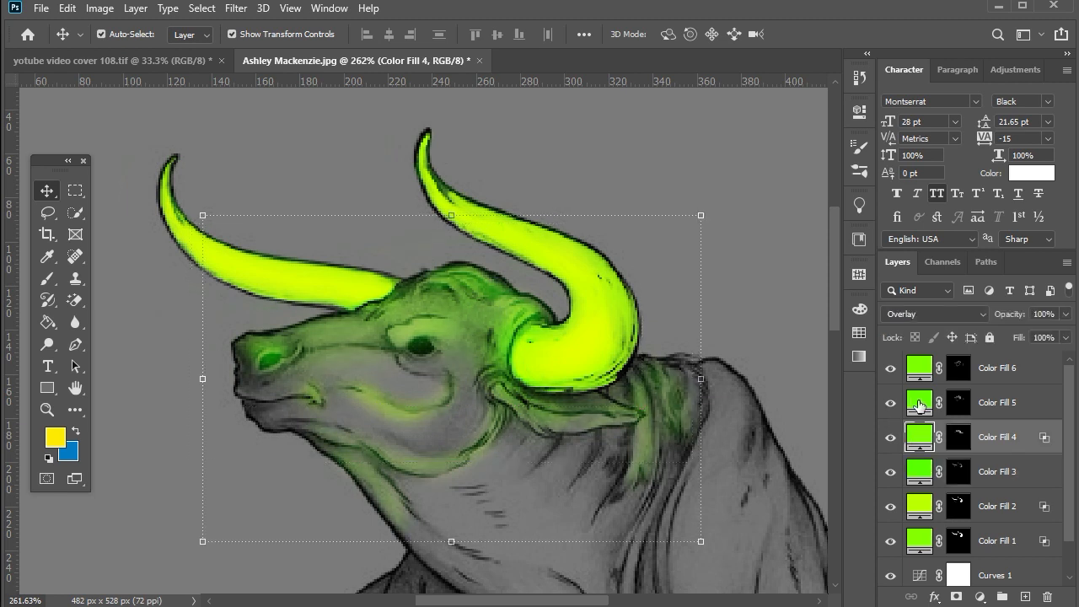
Step: Restrict Color Fill 5 with Blend If by raising the underlying layer's black limit to about 29
{"action": "left_click", "coordinate": [919, 405]}
{"action": "left_click", "coordinate": [934, 596]}
{"action": "left_click", "coordinate": [978, 434]}
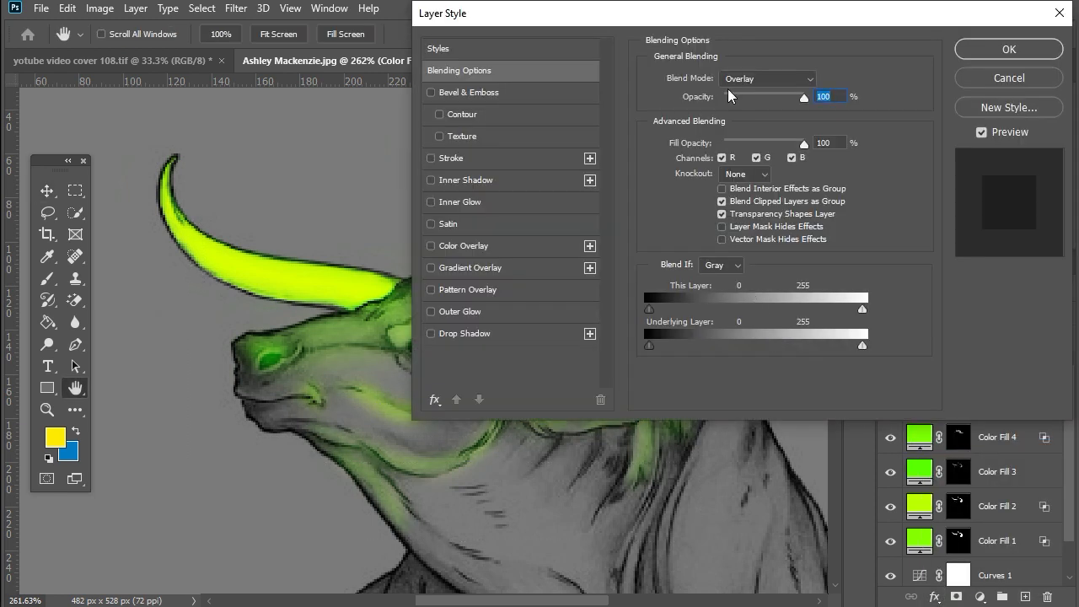
{"action": "left_click_drag", "start_coordinate": [730, 17], "coordinate": [917, 28]}
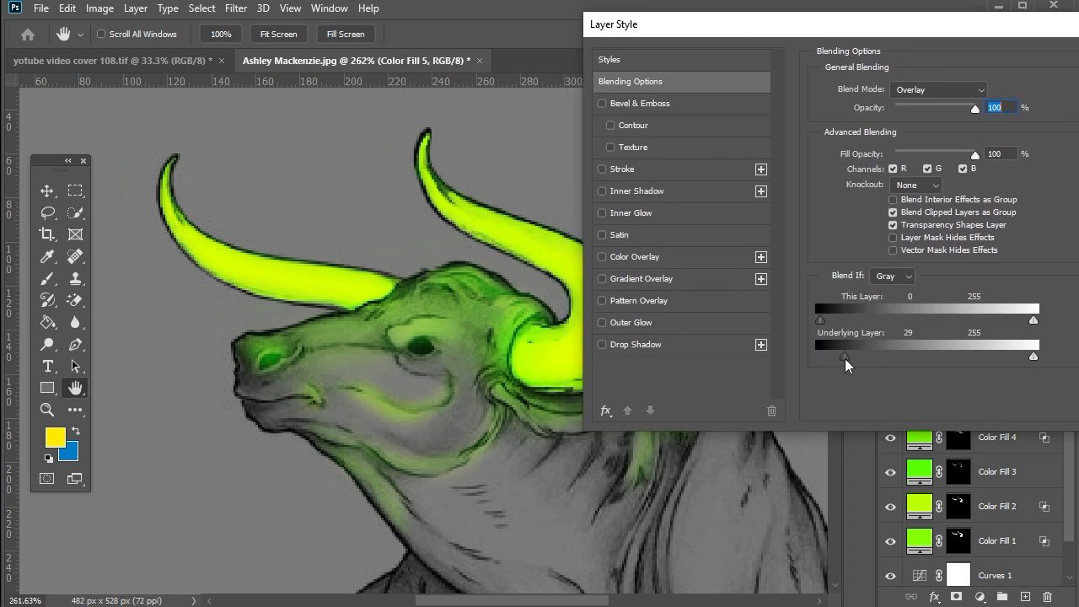
{"action": "key", "text": "Return"}
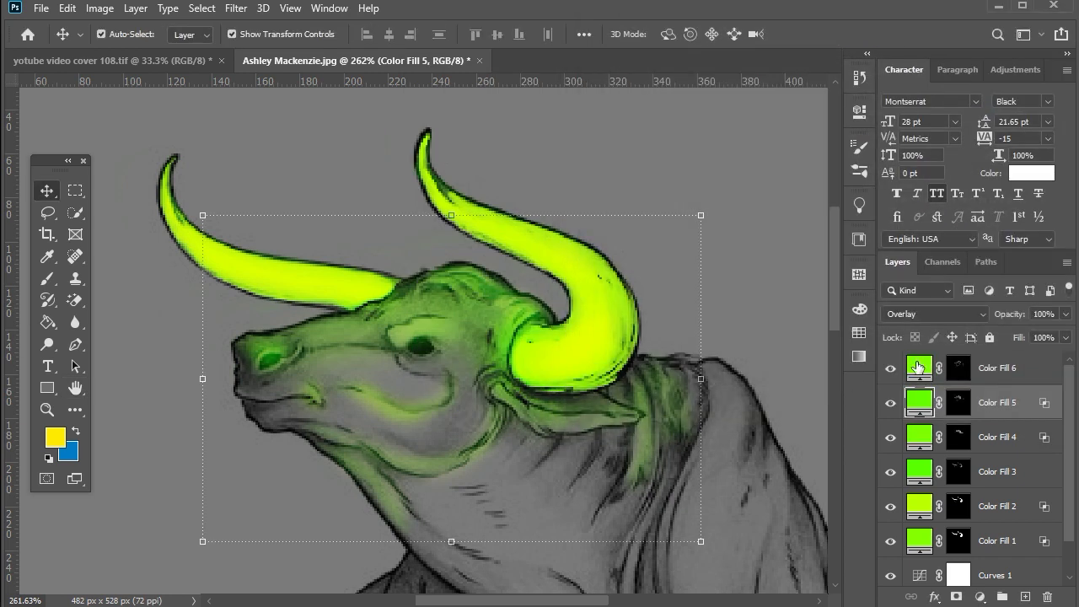
Step: Split the underlying layer's Blend If black limit to 11 / 90 for the Color Dodge layer Color Fill 6
{"action": "key", "text": "ctrl+j"}
{"action": "left_click", "coordinate": [935, 596]}
{"action": "left_click", "coordinate": [970, 435]}
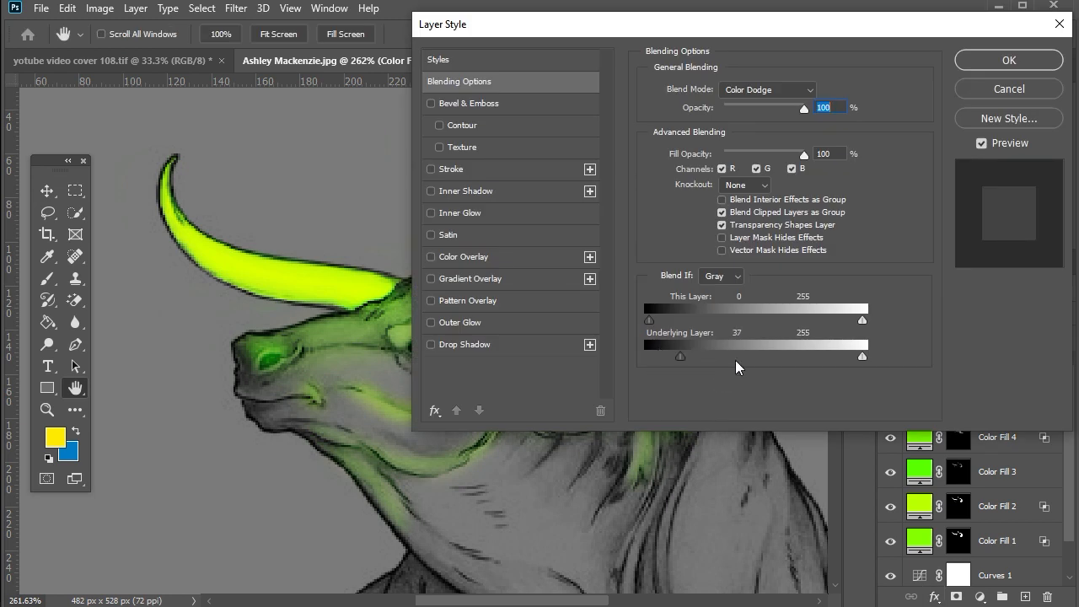
{"action": "left_click_drag", "start_coordinate": [680, 356], "coordinate": [708, 356]}
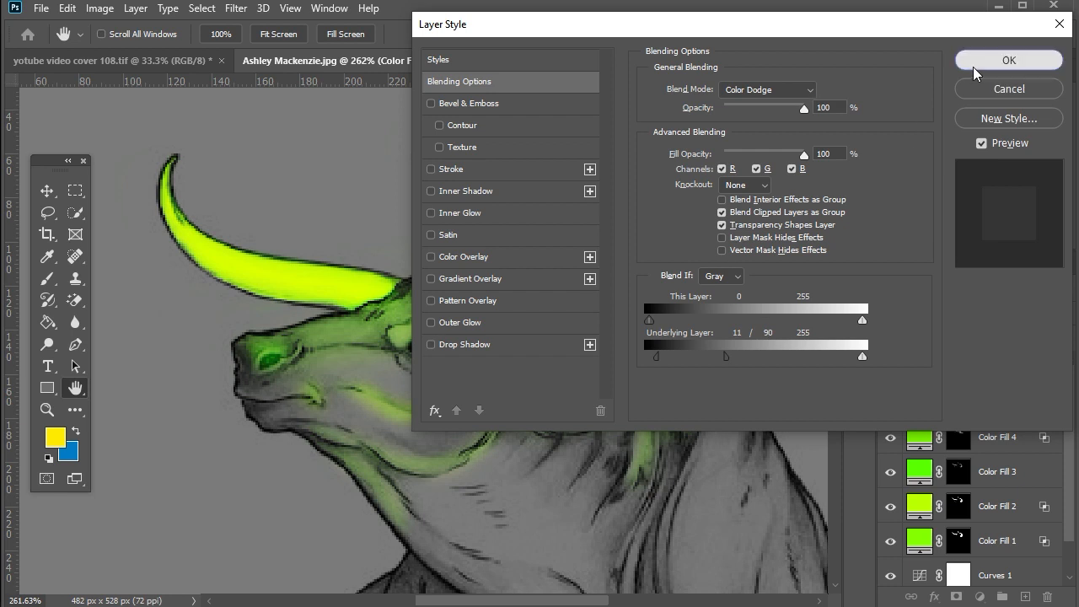
{"action": "left_click", "coordinate": [1008, 60]}
Step: Darken the whole grayscale bull and background slightly by lowering the curve of the Curves 1 adjustment layer
{"action": "key", "text": "ctrl+0"}
{"action": "left_click", "coordinate": [402, 224]}
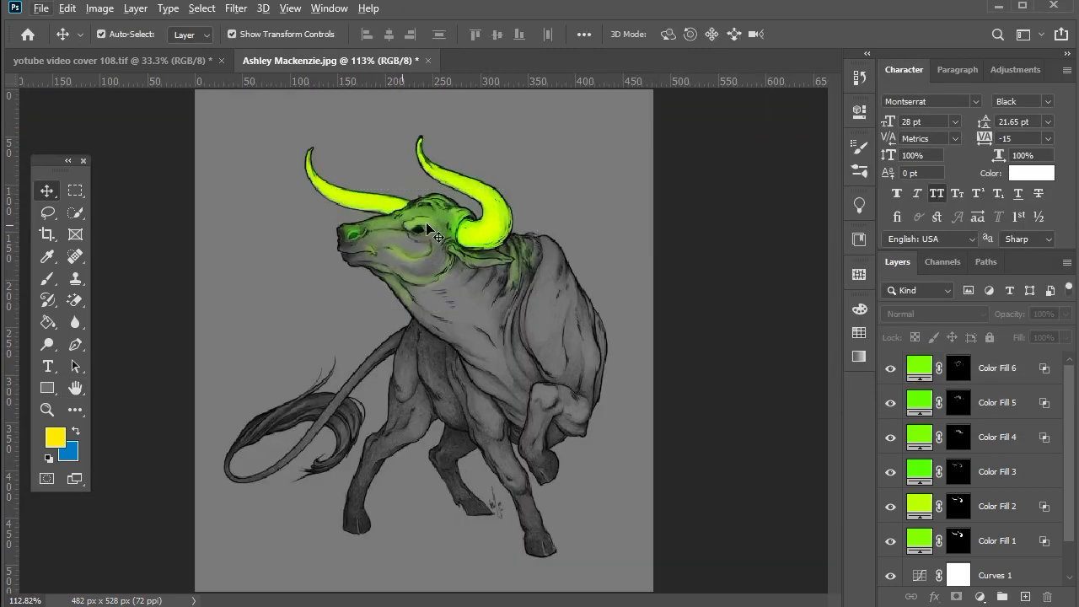
{"action": "scroll", "coordinate": [986, 439], "scroll_direction": "down", "scroll_amount": 1}
{"action": "scroll", "coordinate": [986, 426], "scroll_direction": "up", "scroll_amount": 1}
{"action": "left_click", "coordinate": [995, 371]}
{"action": "scroll", "coordinate": [995, 540], "scroll_direction": "down", "scroll_amount": 1}
{"action": "left_click", "coordinate": [961, 540]}
{"action": "double_click", "coordinate": [919, 535]}
{"action": "left_click_drag", "start_coordinate": [814, 287], "coordinate": [815, 300]}
{"action": "left_click", "coordinate": [780, 339]}
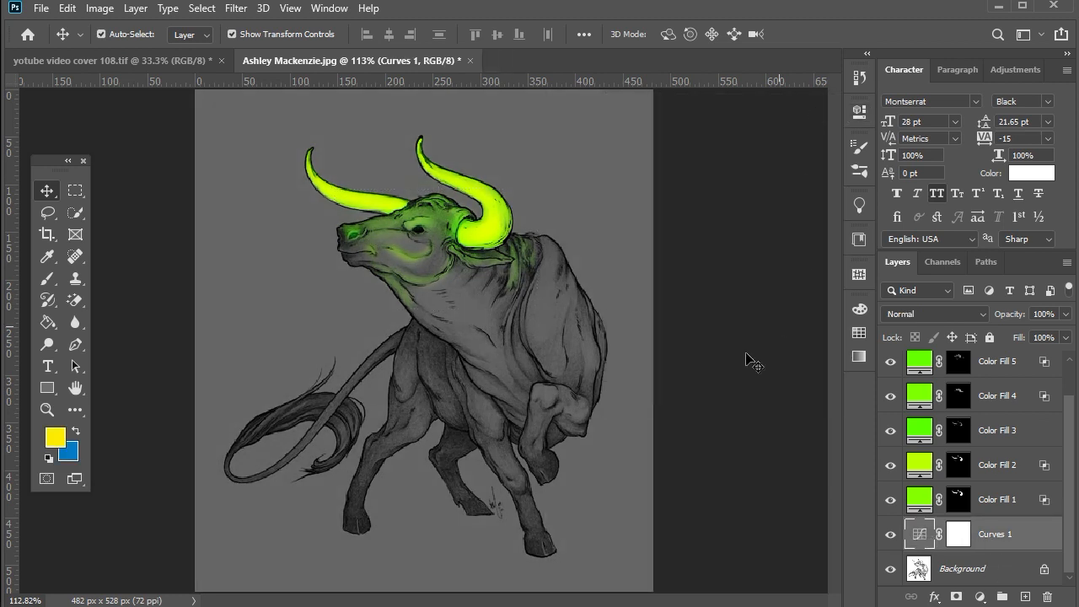
Step: Stamp all visible artwork onto a new layer above Color Fill 6 and bring up that layer's commands
{"action": "left_click", "coordinate": [800, 466]}
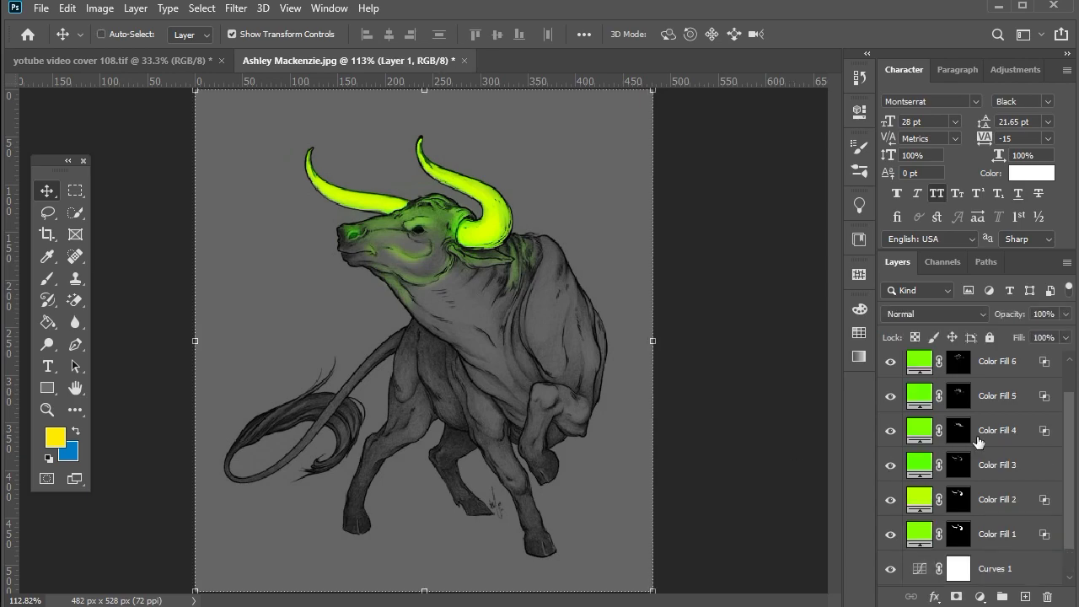
{"action": "right_click", "coordinate": [974, 361]}
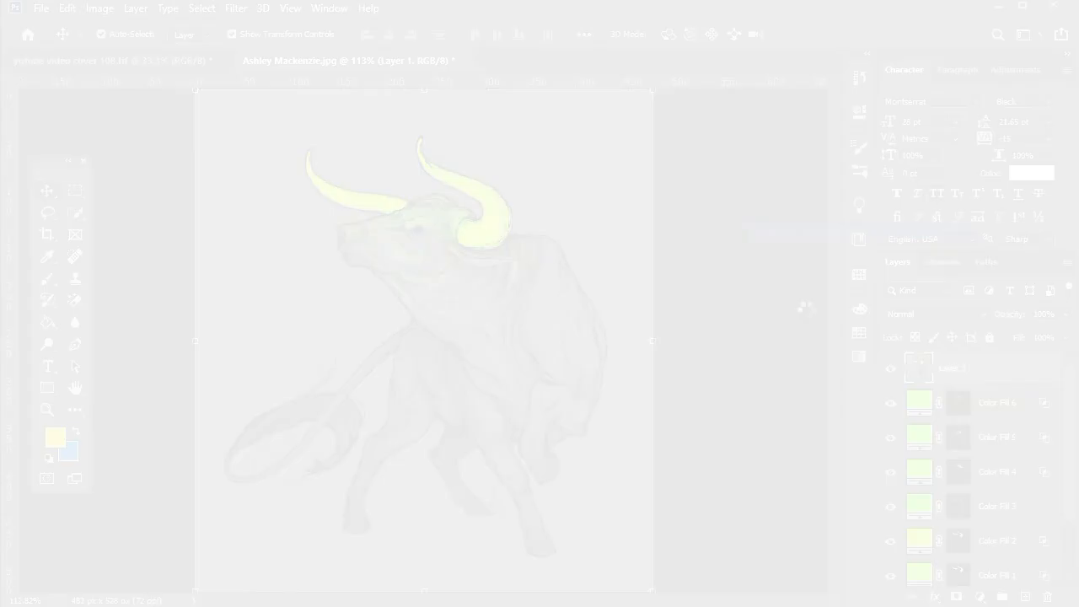